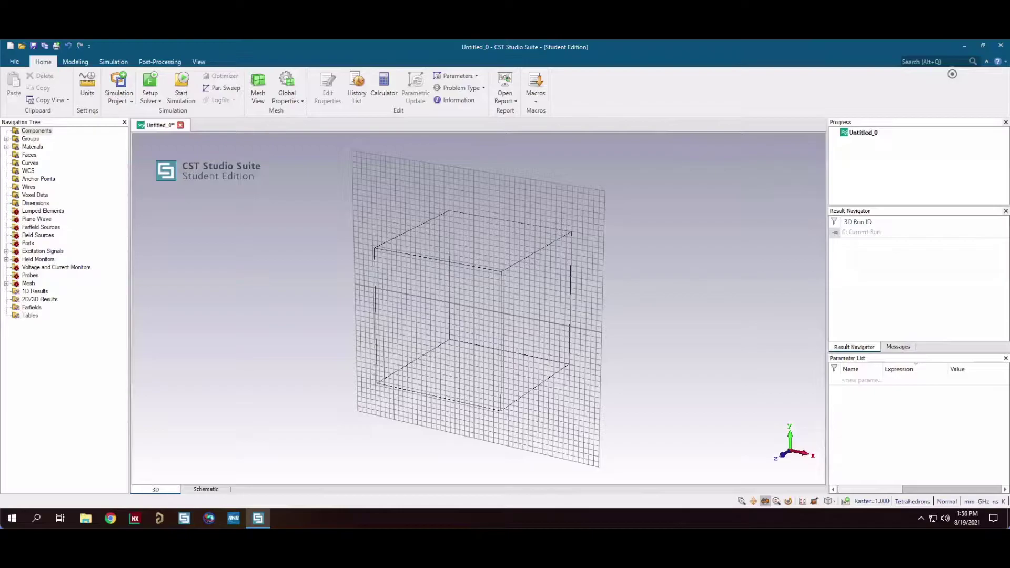
- Define the parameters Pw = 16.704, Pl = 12.087, Dh = 0.8, Ch = 0.035, Gw = (6*Dh)+Pw and Gl = (6*Dh)+Pl
mouse_move(417, 406)
mouse_down()
mouse_move(473, 323)
mouse_move(498, 206)
mouse_move(437, 161)
mouse_move(396, 201)
mouse_move(528, 161)
mouse_move(547, 131)
mouse_move(570, 135)
mouse_move(566, 179)
mouse_move(460, 252)
mouse_move(419, 167)
mouse_move(469, 194)
mouse_move(412, 246)
mouse_move(514, 299)
mouse_up()
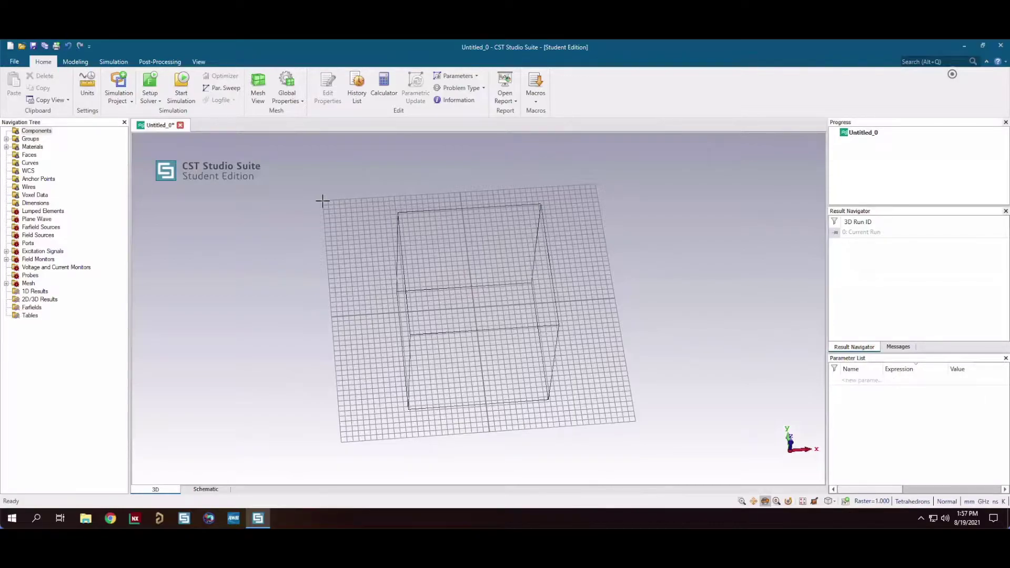
drag(457, 345, 500, 400)
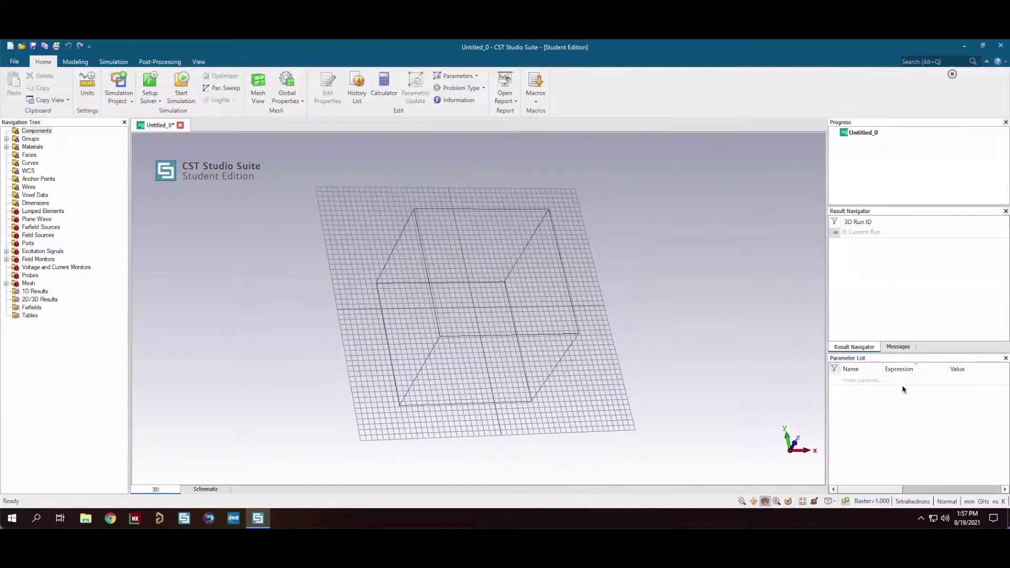
click(861, 381)
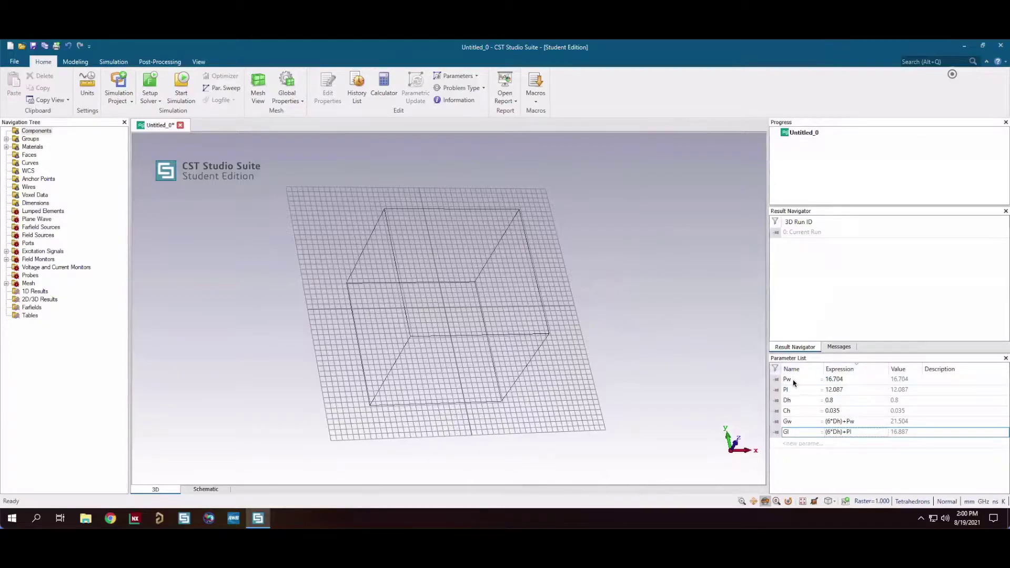
click(813, 388)
key(Down)
key(Down)
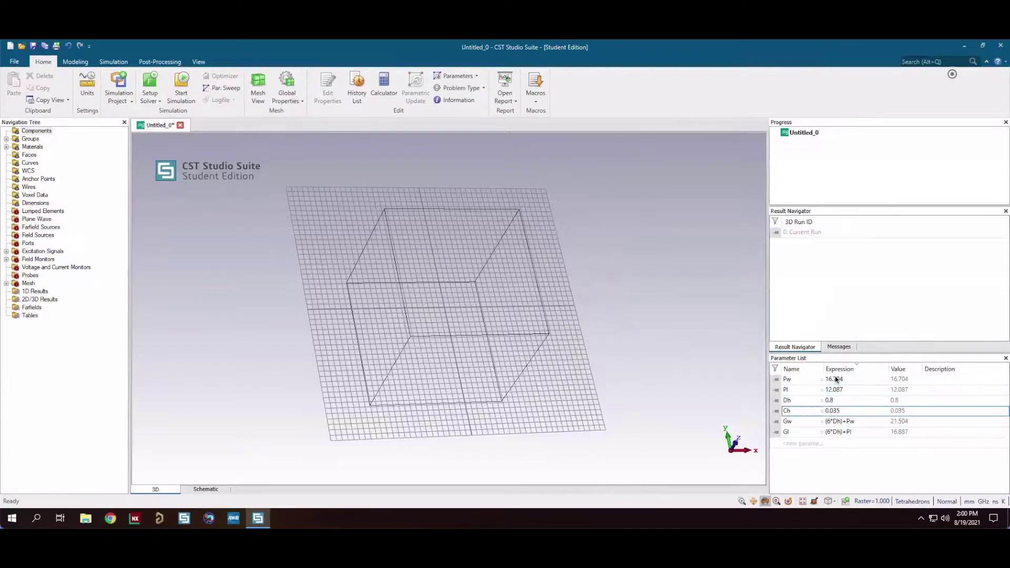
key(Down)
key(Down)
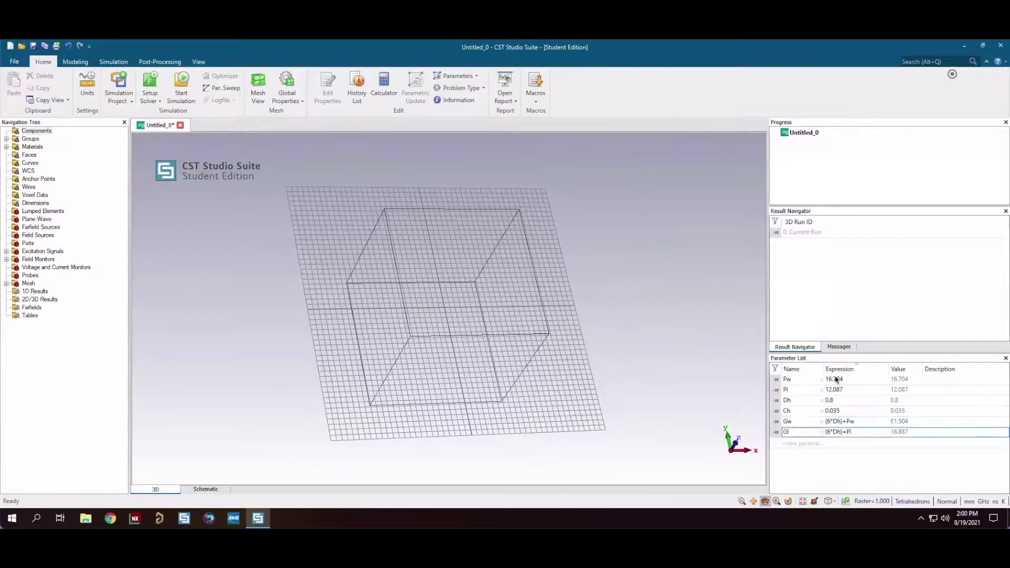
drag(586, 424, 560, 421)
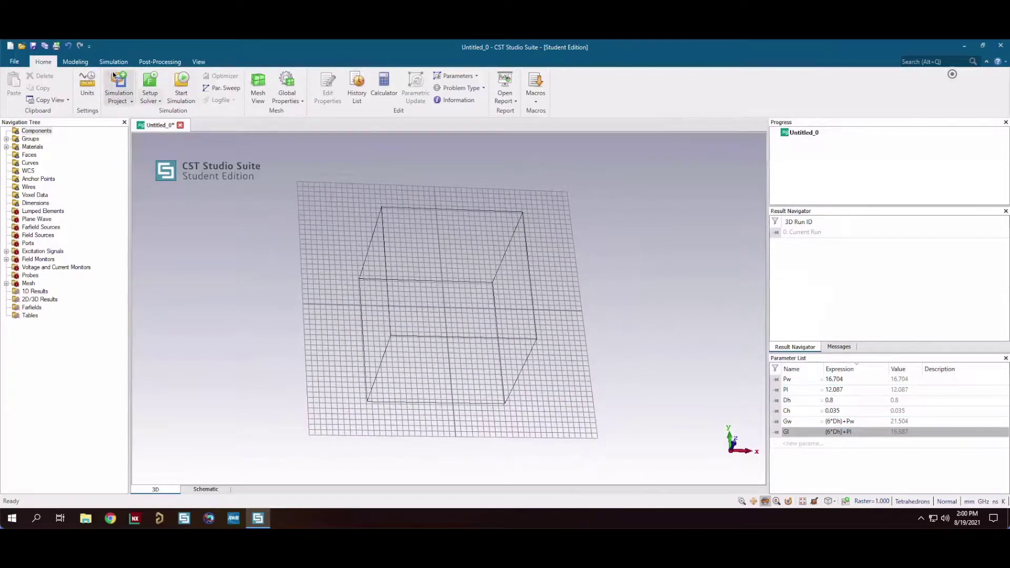
- Start a brick and sketch its footprint about 16 by 14 mm around the origin, leaving its definition open
click(75, 61)
click(123, 80)
scroll(457, 314, up, 5)
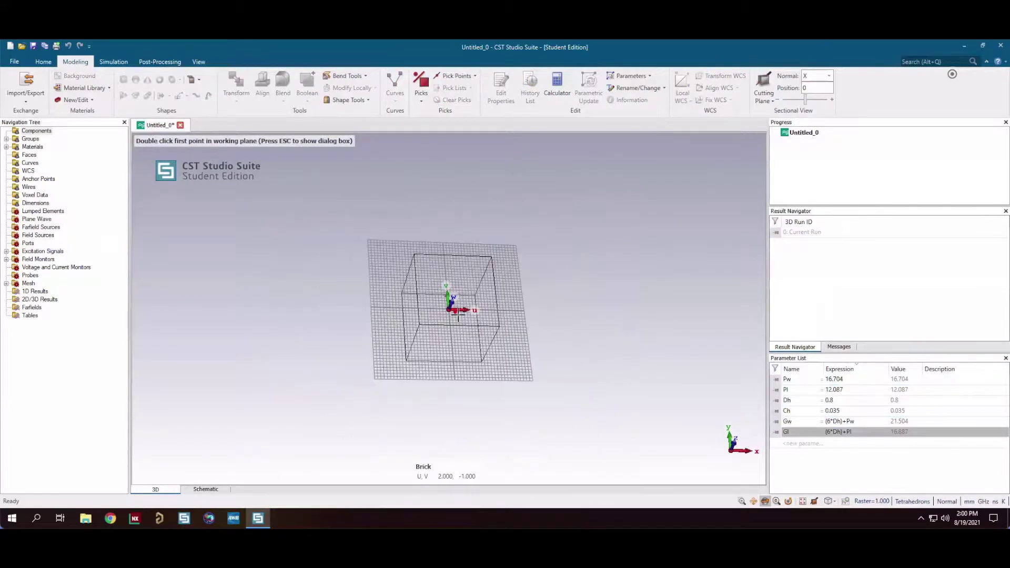
scroll(410, 352, up, 2)
double_click(334, 252)
double_click(537, 414)
key(Escape)
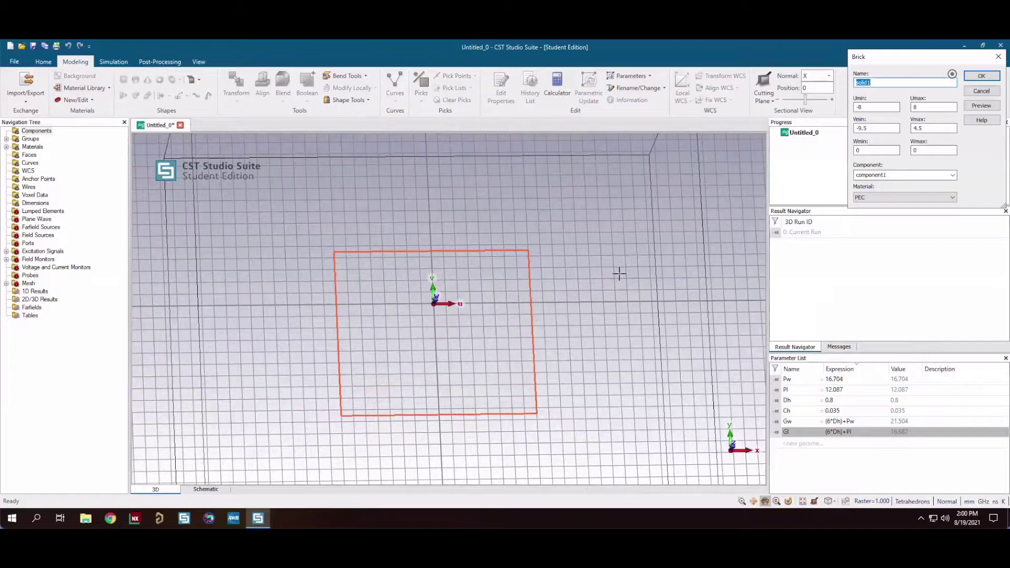
- Name the brick patch and set its ranges to U -Pw/2 to Pw/2, V -Pl/2 to Pl/2 and W 0 to Ch
text(patch)
key(Tab)
text(-Pl)
key(Tab)
- Load Copper (annealed) from the material library as the patch material and create the brick
click(898, 199)
click(898, 211)
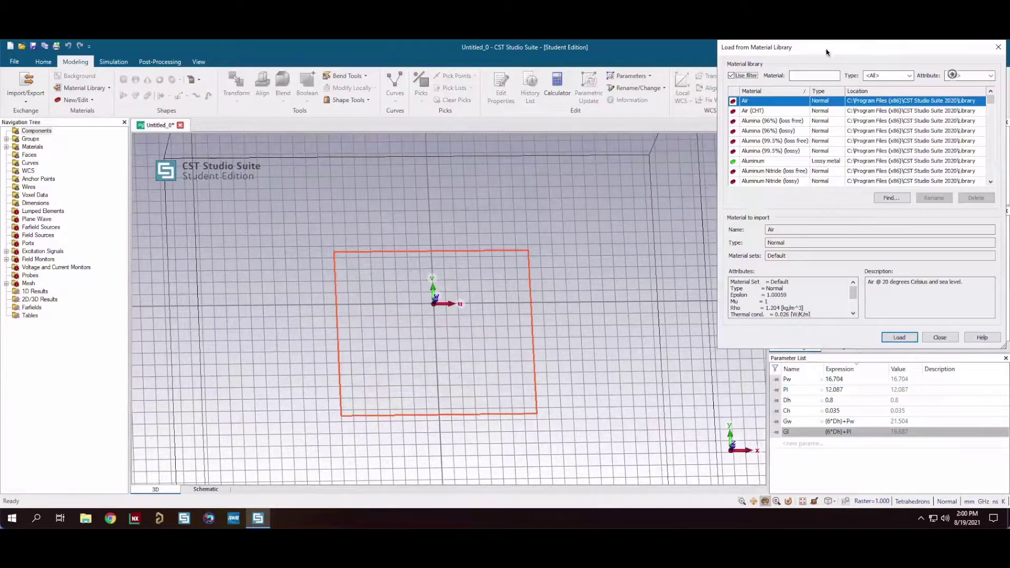
drag(827, 52, 756, 79)
click(732, 103)
text(Cop)
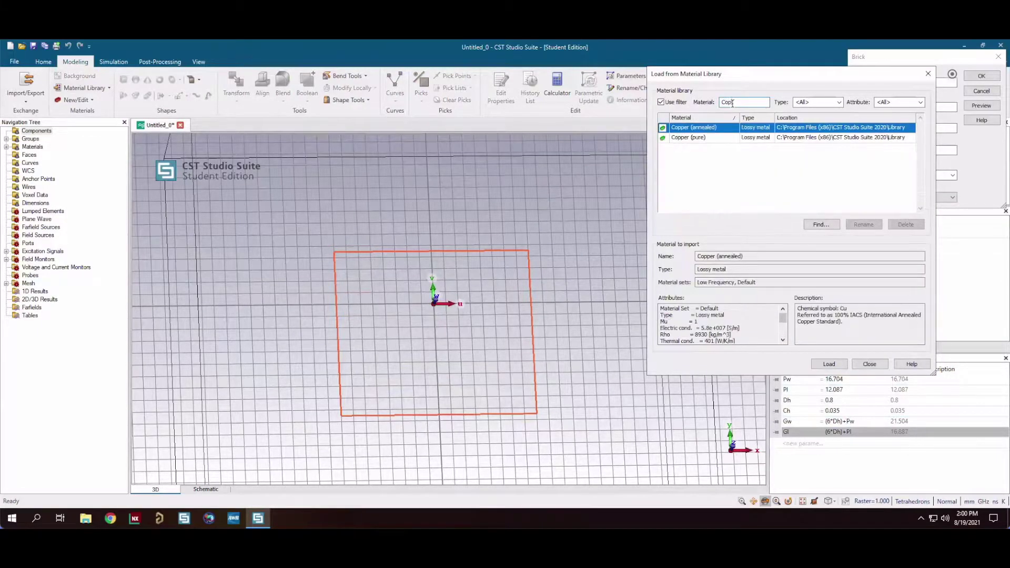
click(829, 364)
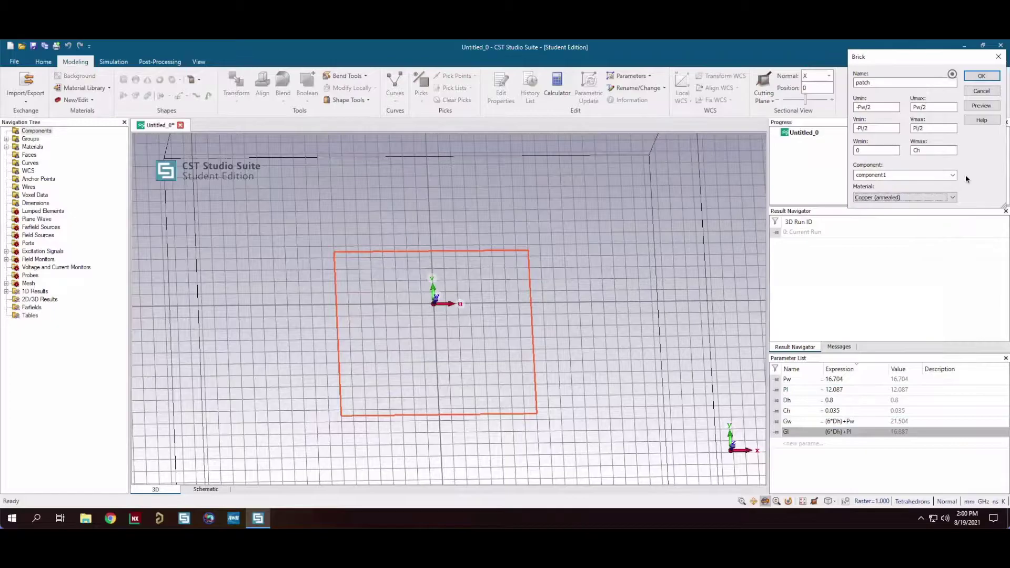
click(981, 75)
- Sketch a second brick footprint about 28 by 19 mm surrounding the patch, leaving its definition open
drag(442, 365, 415, 368)
scroll(440, 334, down, 2)
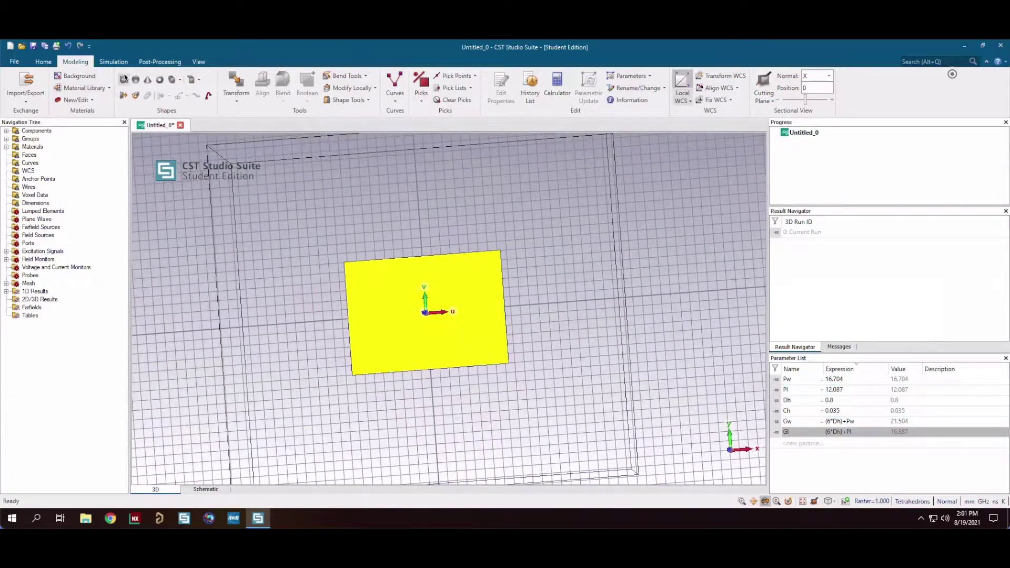
click(124, 79)
double_click(294, 244)
double_click(572, 408)
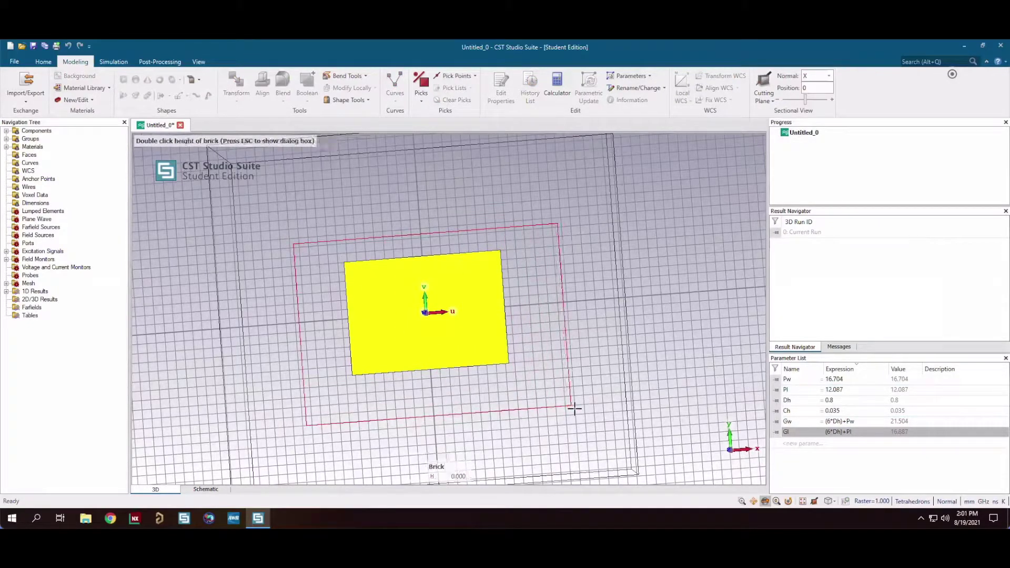
key(Escape)
- Name the brick substrate and set its ranges to U -Gw/2 to Gw/2, V -Gl/2 to Gl/2 and W -Dh to 0
text(substrate)
key(Tab)
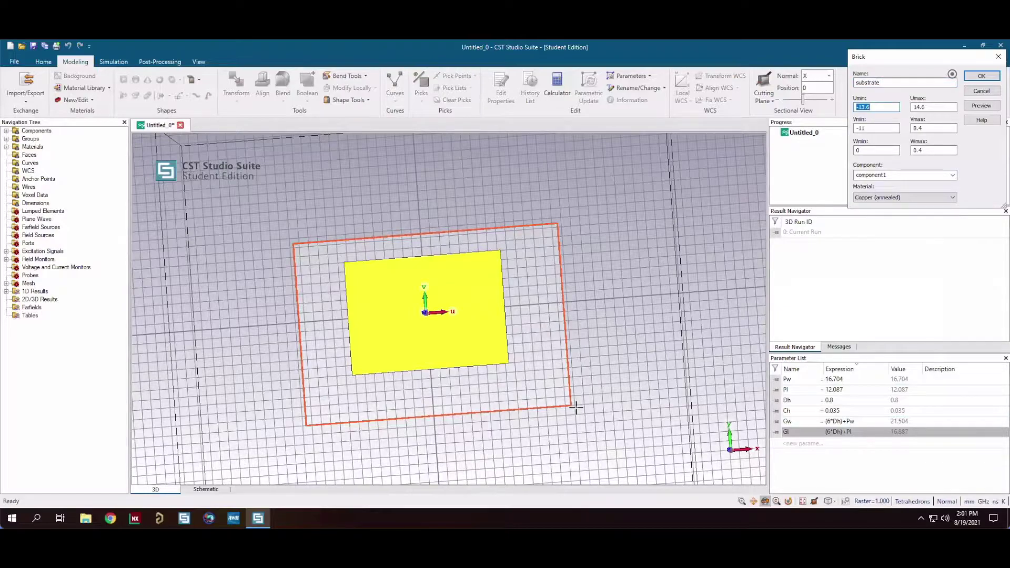
text(-Gw/2)
key(Tab)
text(Gw/2)
key(Tab)
text(-)
key(Tab)
double_click(918, 150)
text(0)
double_click(889, 150)
- Load Rogers RO4350B (lossy) from the material library as the substrate material and create the brick
click(931, 198)
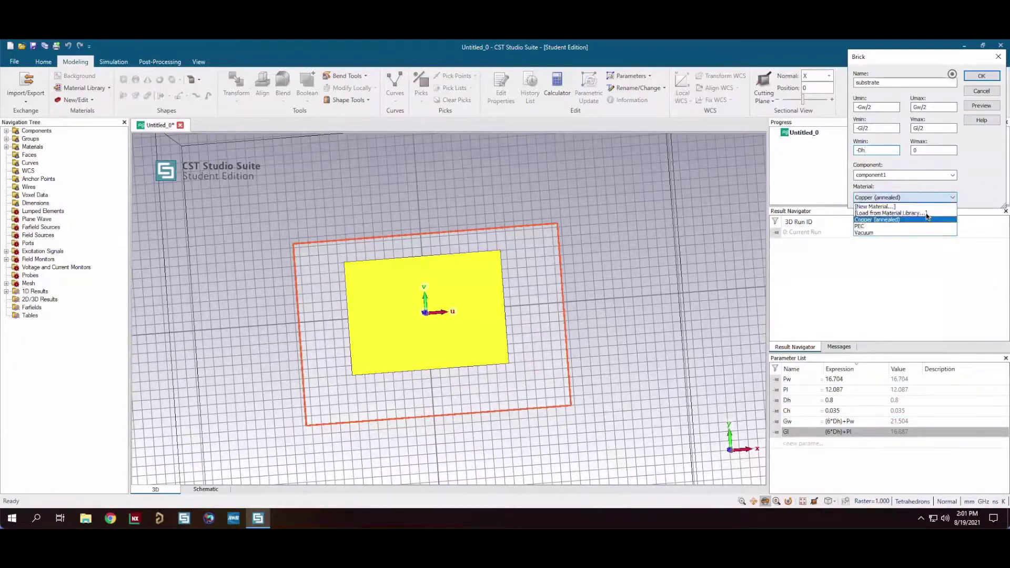
click(929, 215)
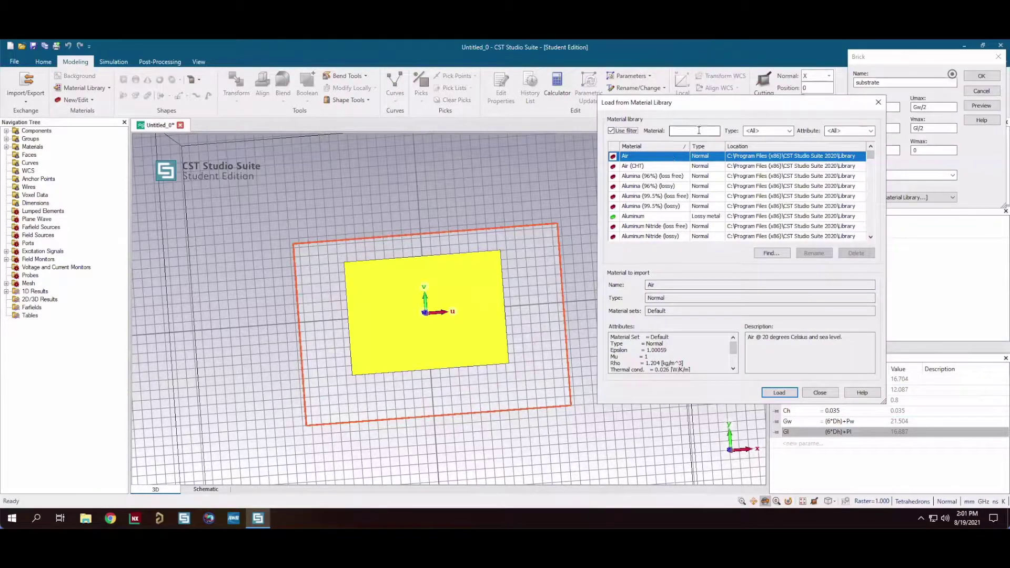
text(4350)
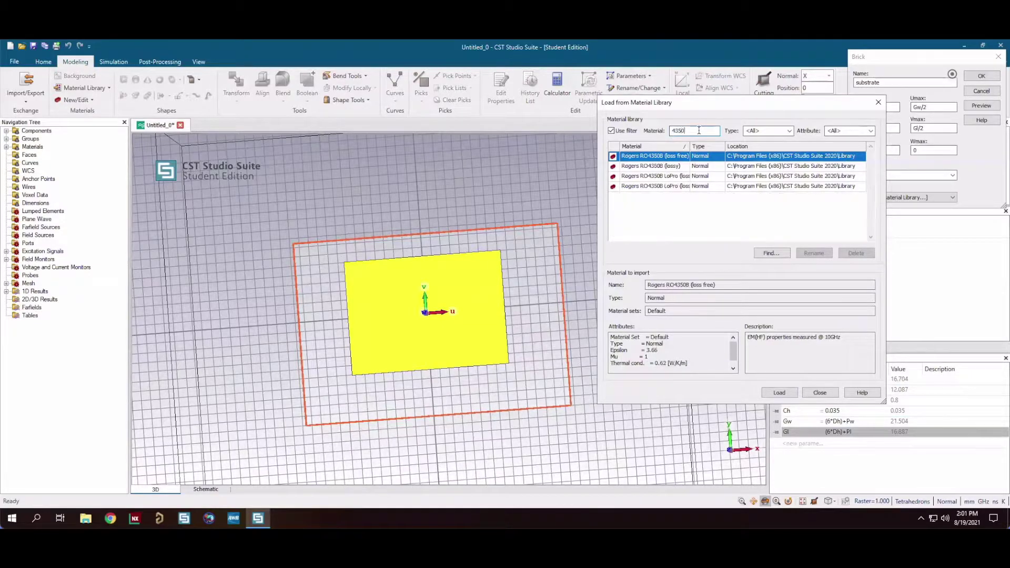
click(679, 166)
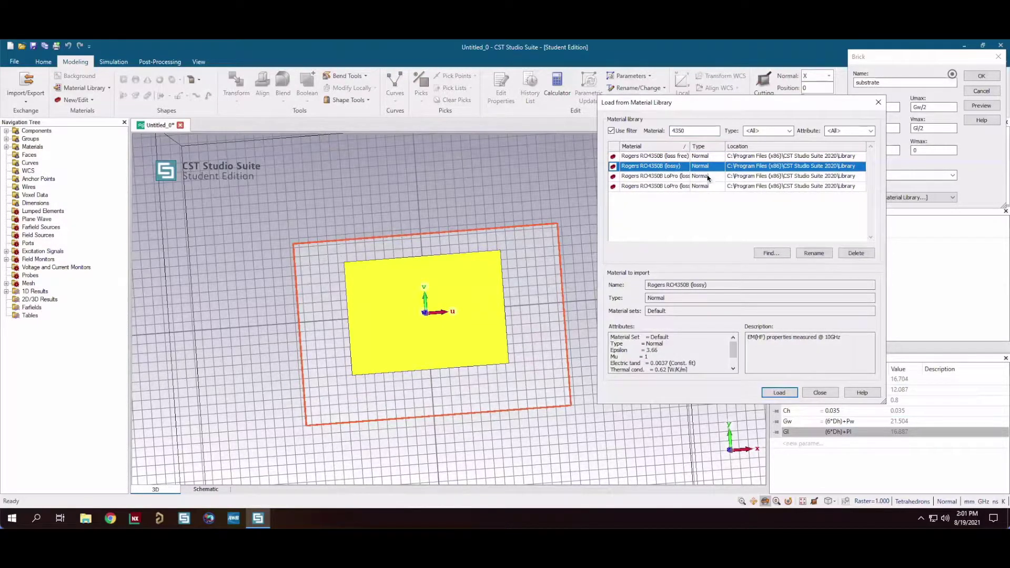
click(779, 392)
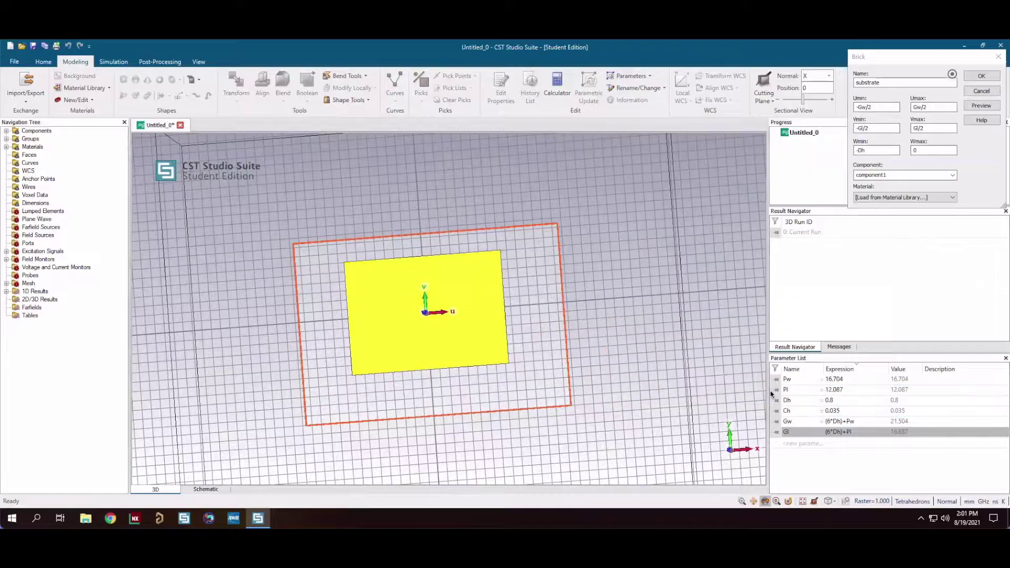
click(982, 76)
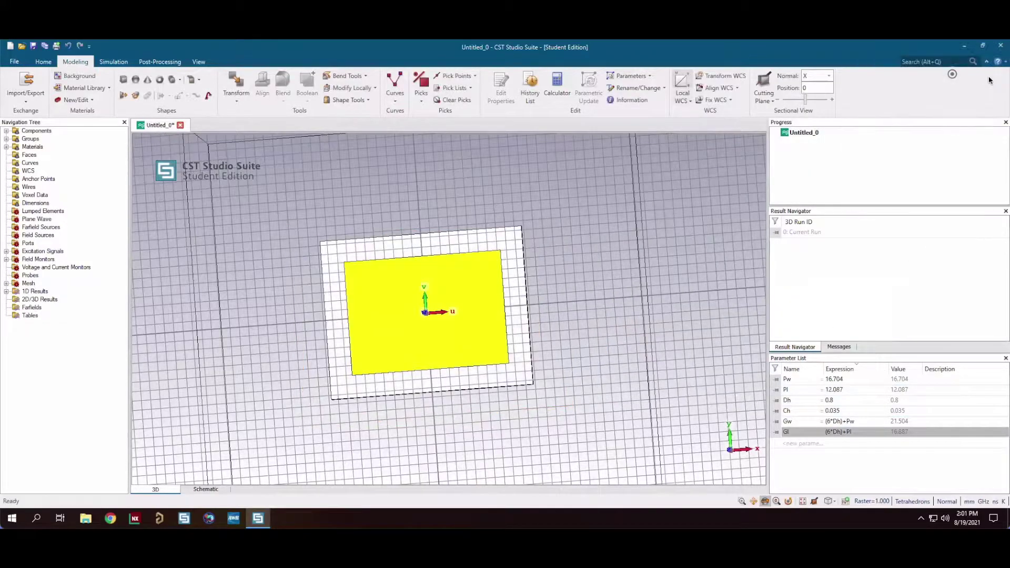
- Set the epsilon of the substrate's material to 3.48, close the dispersion plot and clear the substrate selection
mouse_move(489, 417)
mouse_down()
mouse_move(383, 208)
mouse_move(463, 357)
mouse_move(444, 408)
mouse_move(489, 405)
mouse_up()
drag(401, 210, 204, 166)
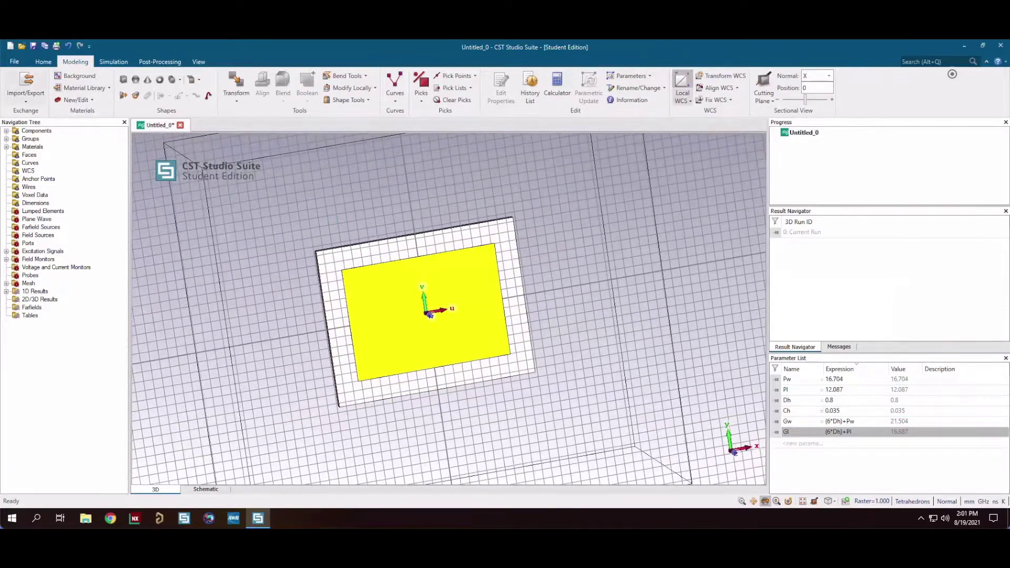
double_click(6, 131)
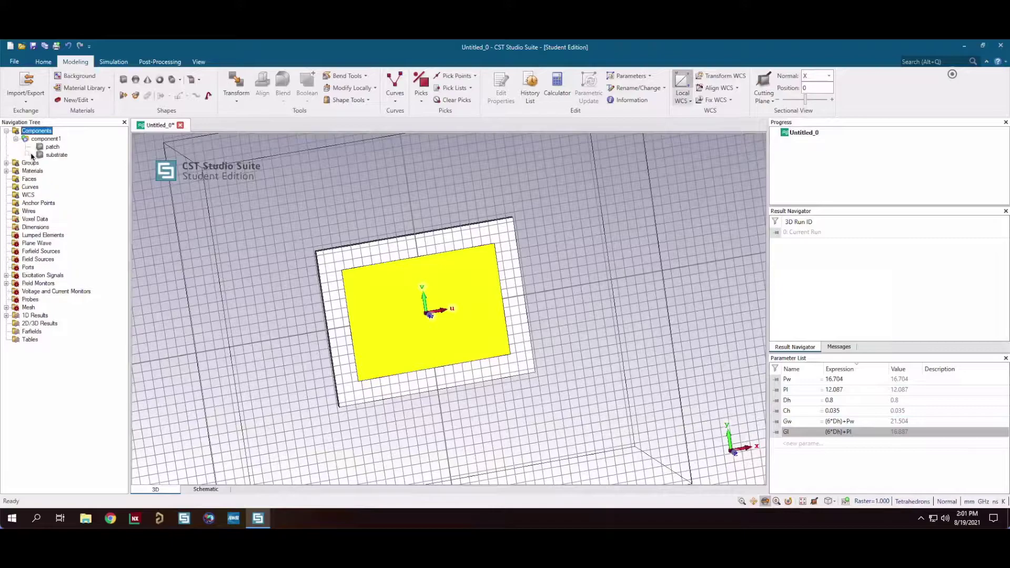
click(56, 155)
right_click(55, 155)
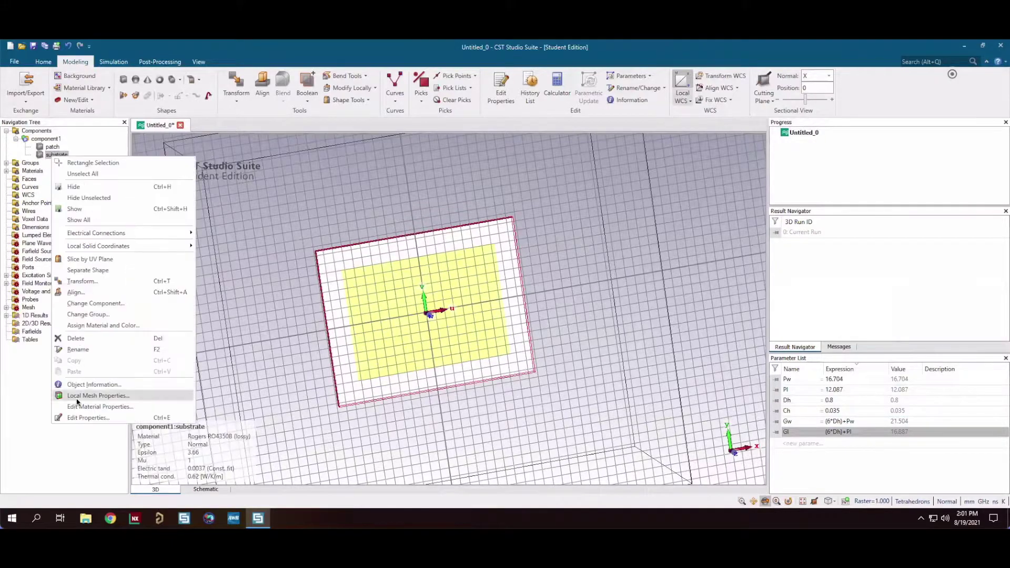
click(121, 403)
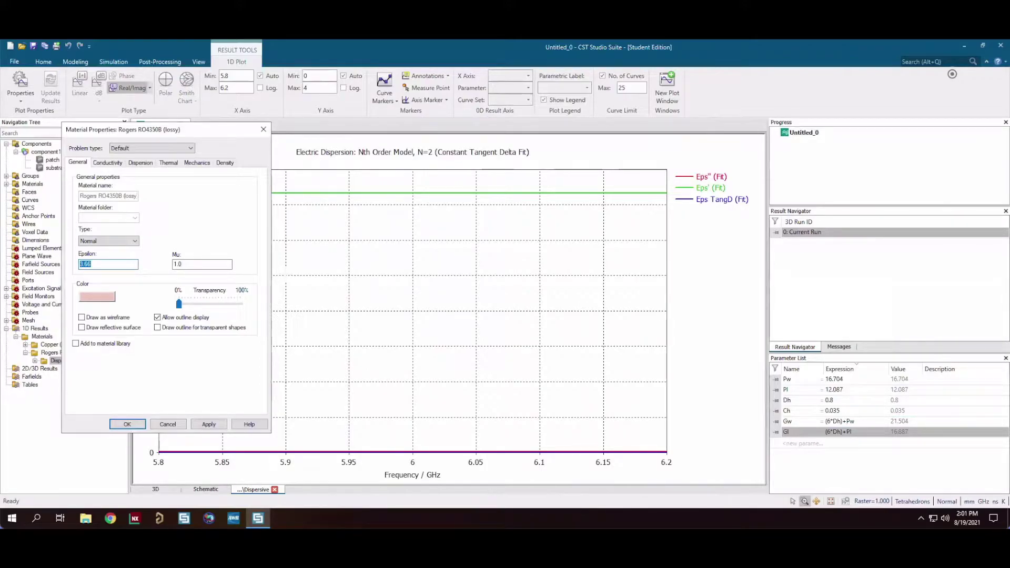
text(3.48)
click(143, 423)
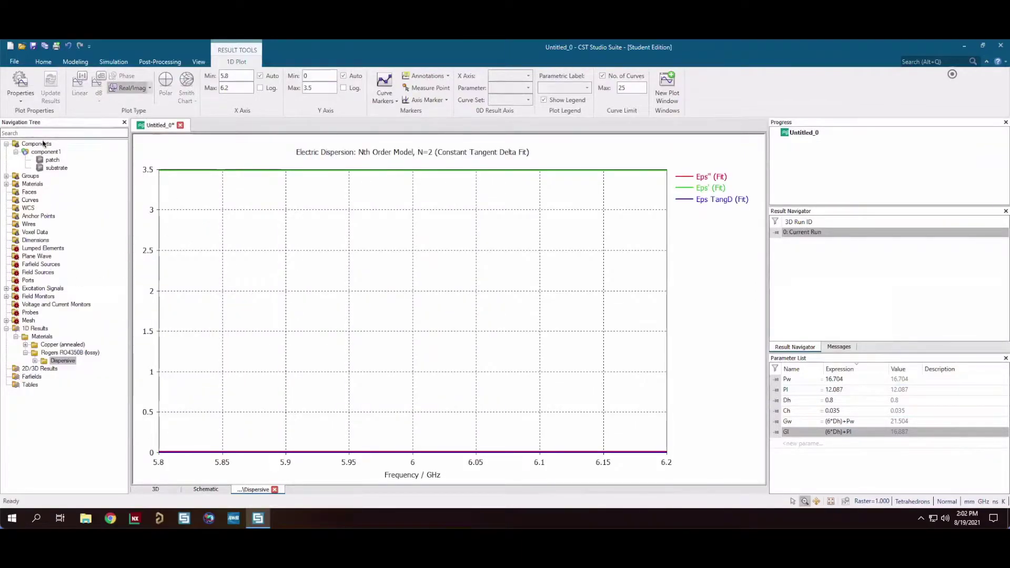
click(275, 490)
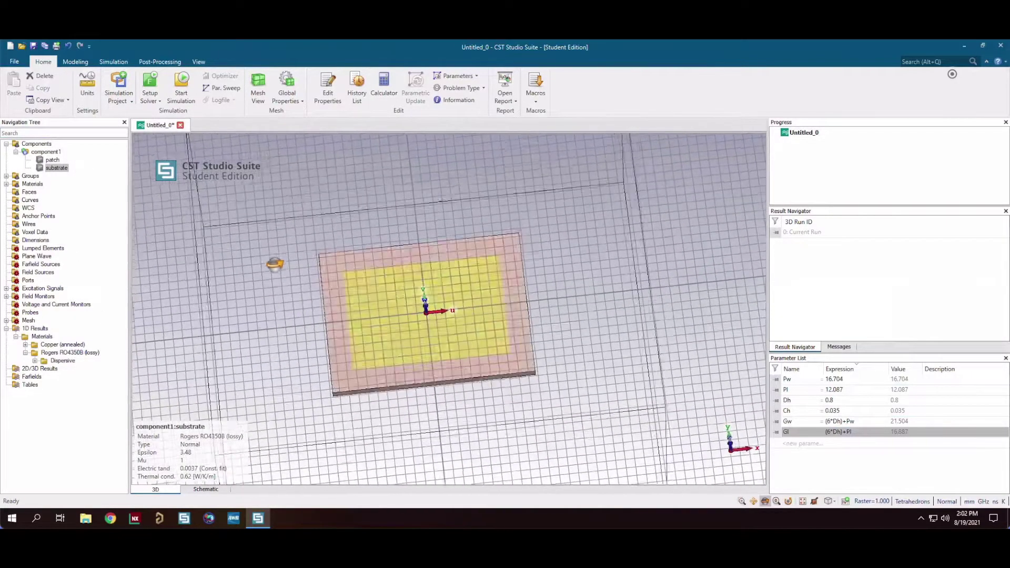
click(29, 143)
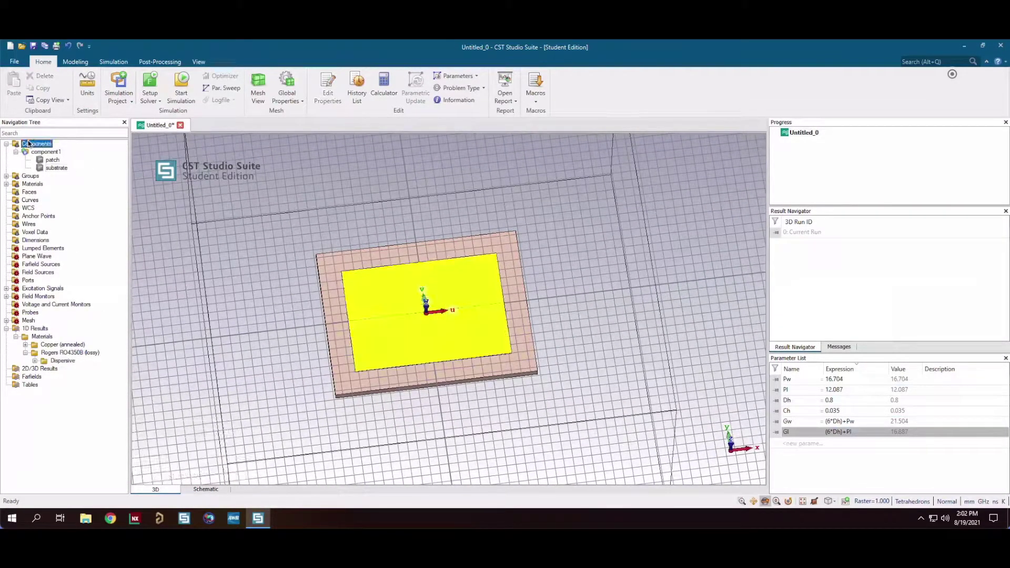
- Sketch a third brick footprint from corner to corner of the substrate, leaving its definition open
drag(491, 399, 485, 429)
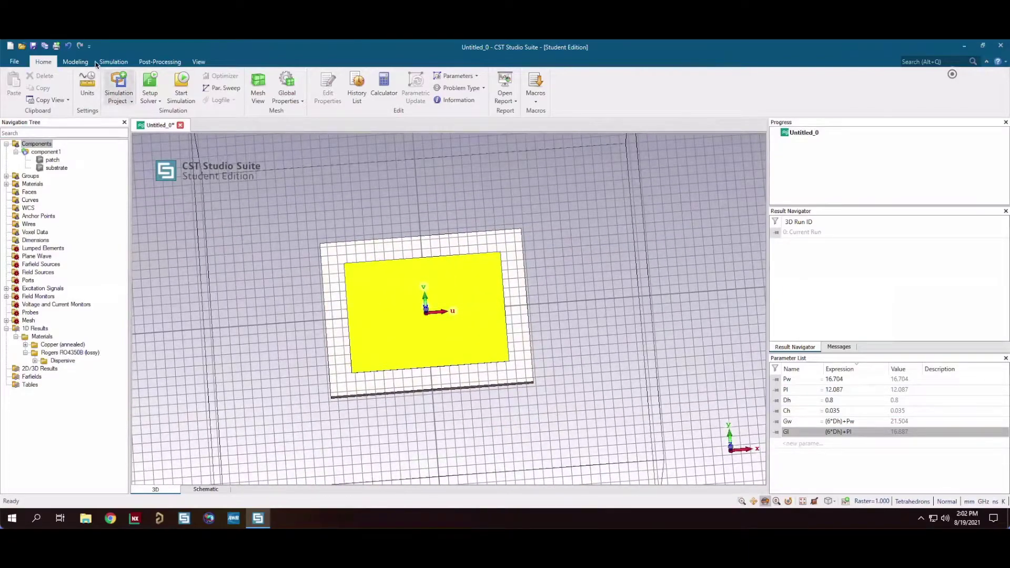
click(75, 62)
click(124, 80)
double_click(320, 243)
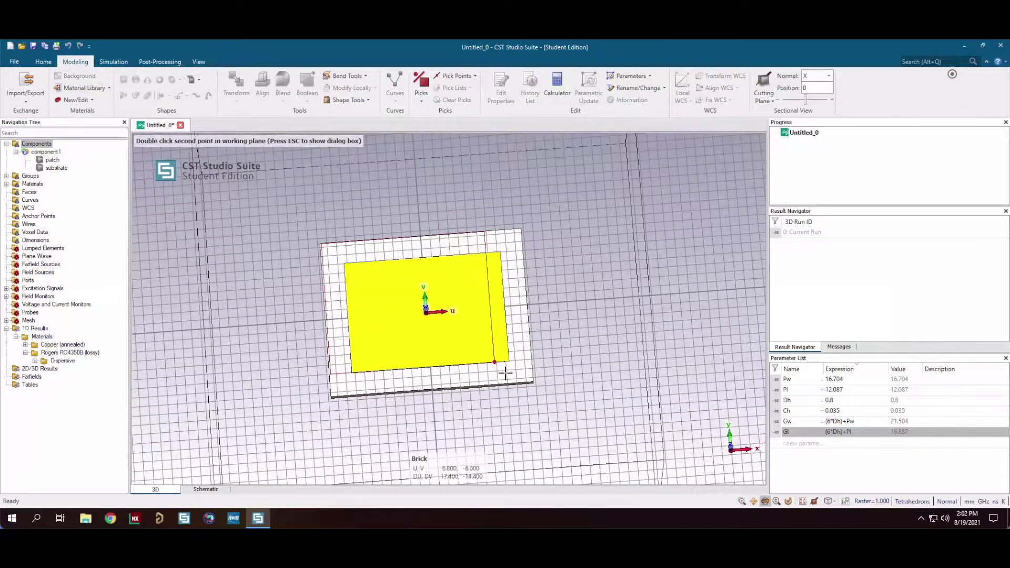
double_click(533, 384)
key(Escape)
- Name the brick ground plane and set its ranges to U -Gw/2 to Gw/2, V -Gl/2 to Gl/2 and W -Dh-Ch to -Dh
text(ground plane)
key(Tab)
text(-G)
key(Tab)
text(G)
key(Tab)
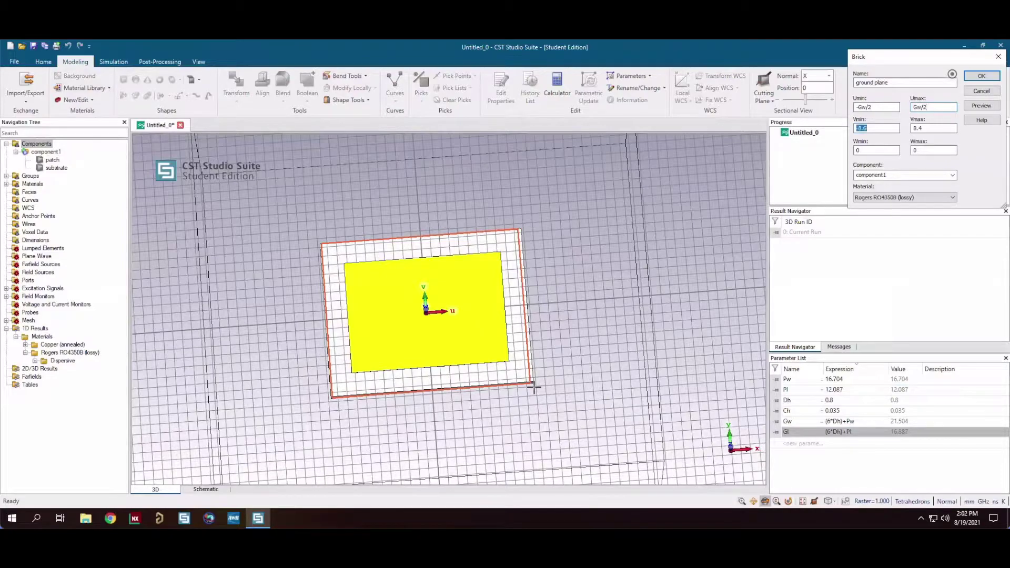
text(-)
key(BackSpace)
key(BackSpace)
text(/2)
key(Tab)
key(shift+Tab)
text(--Dh)
- Assign PEC as the ground plane's material and create the brick
click(901, 198)
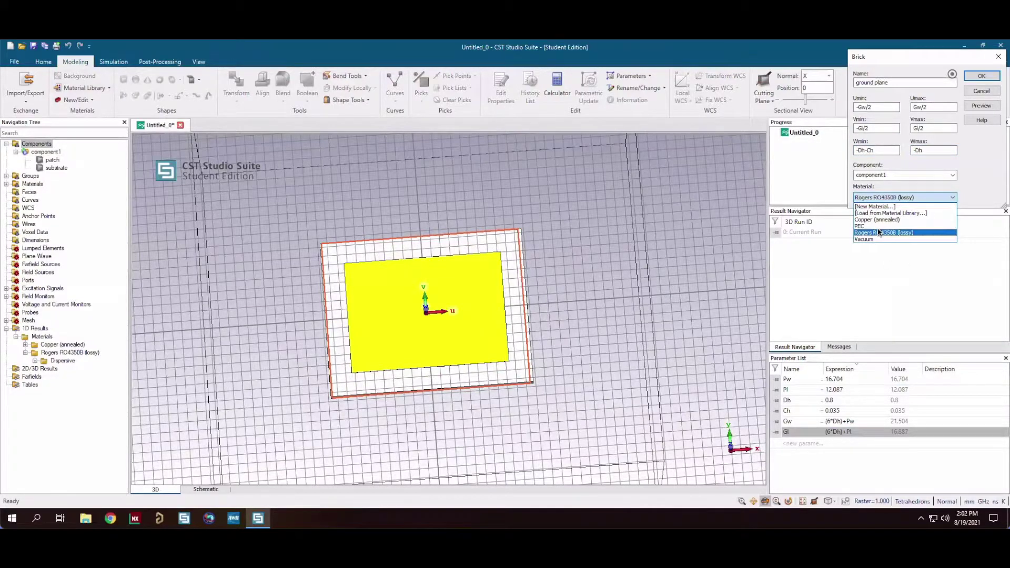
click(876, 226)
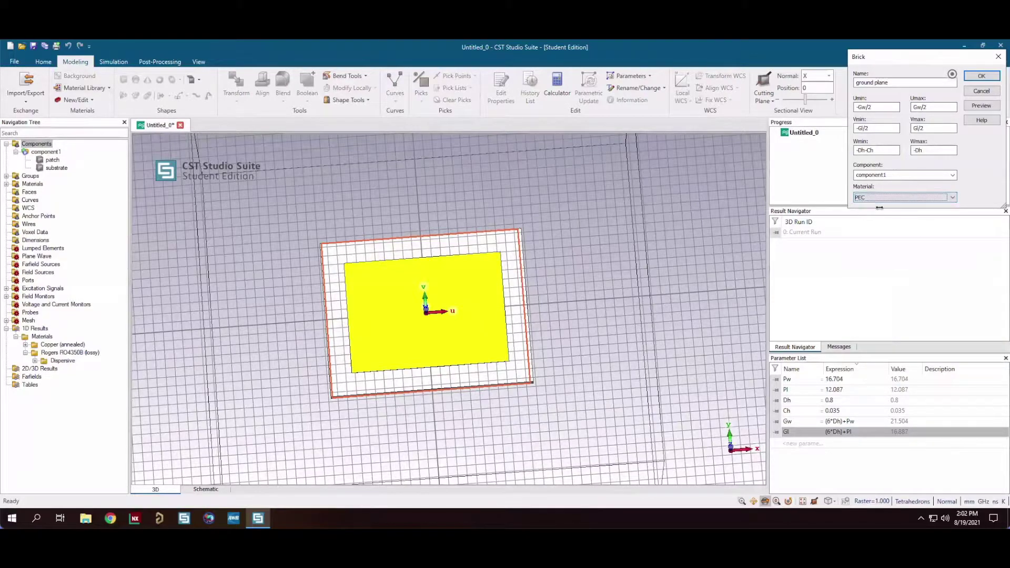
click(970, 76)
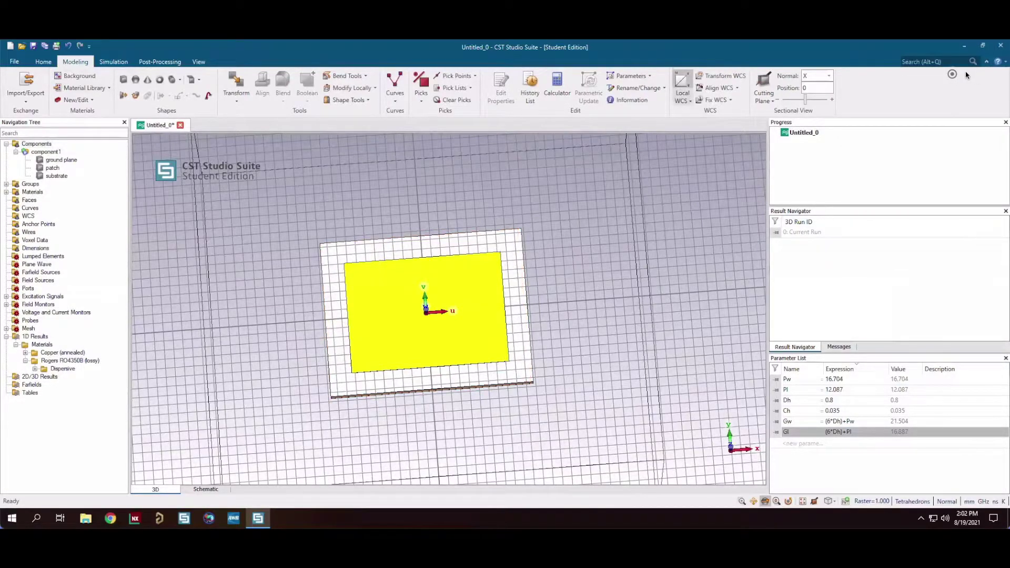
- Save the project as SampleAntenna6GHz in the CST Files folder
drag(371, 444, 383, 409)
key(ctrl+s)
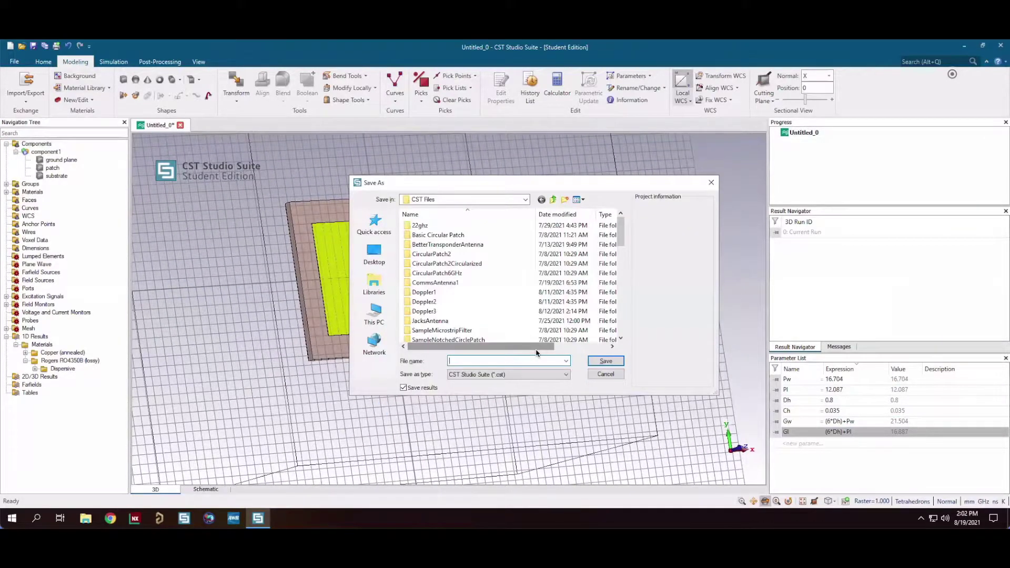
text(SampleAntenna6GH)
key(Return)
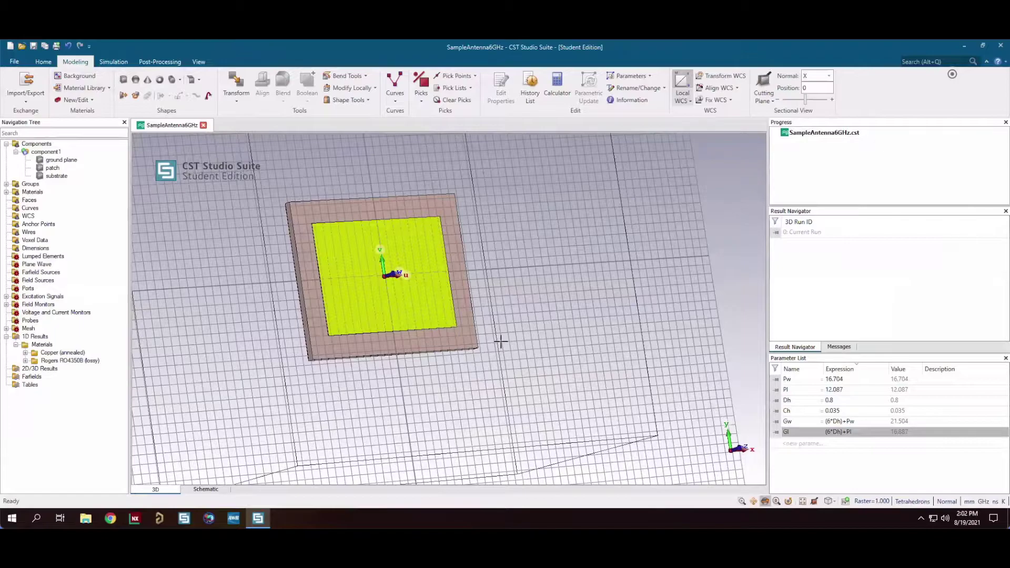
drag(414, 346, 413, 332)
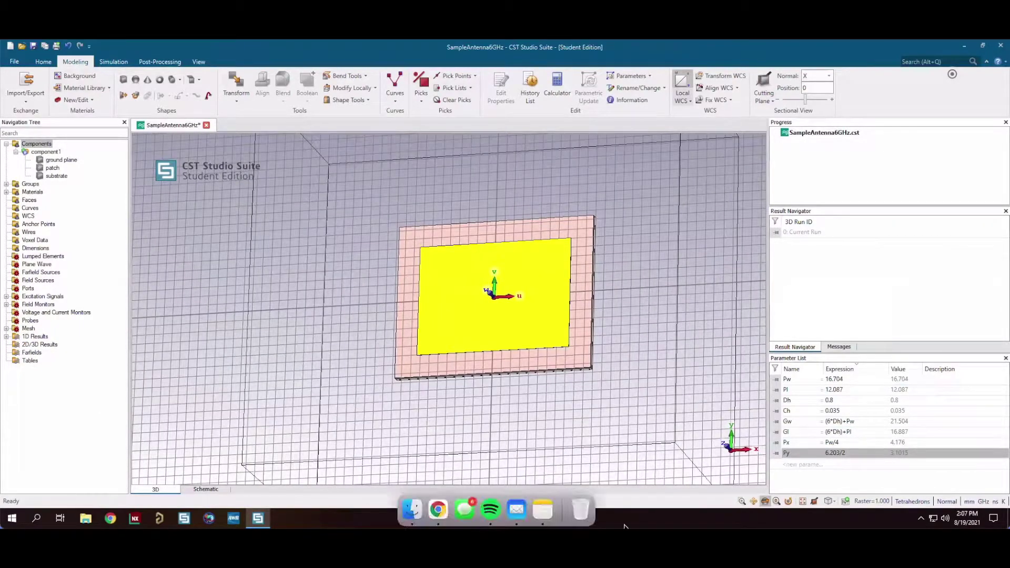
click(821, 445)
key(Down)
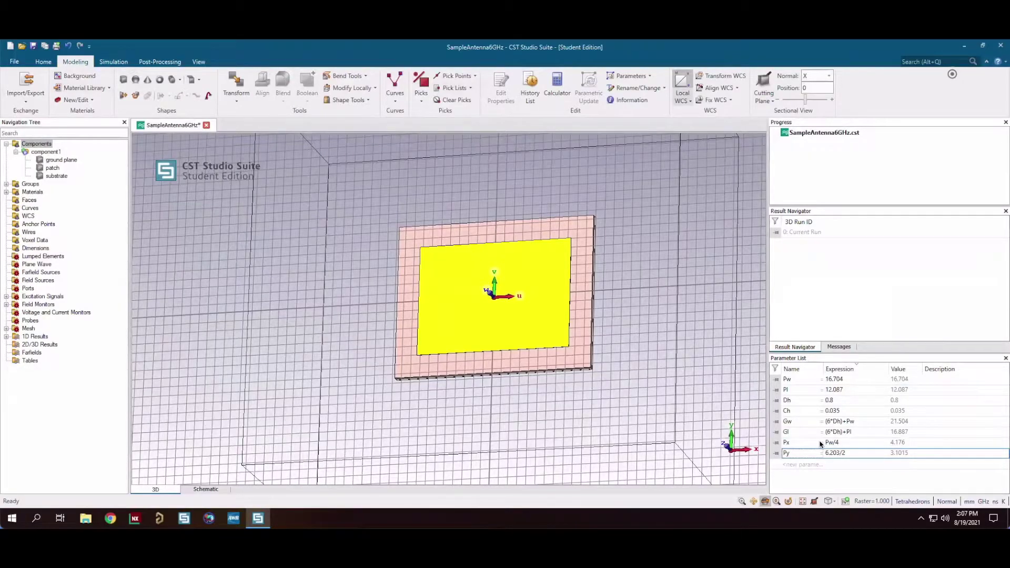
- Sketch a cylinder footprint on the patch centred at about U 4.6, V 3.3, leaving its definition open
drag(525, 380, 461, 299)
scroll(461, 298, up, 3)
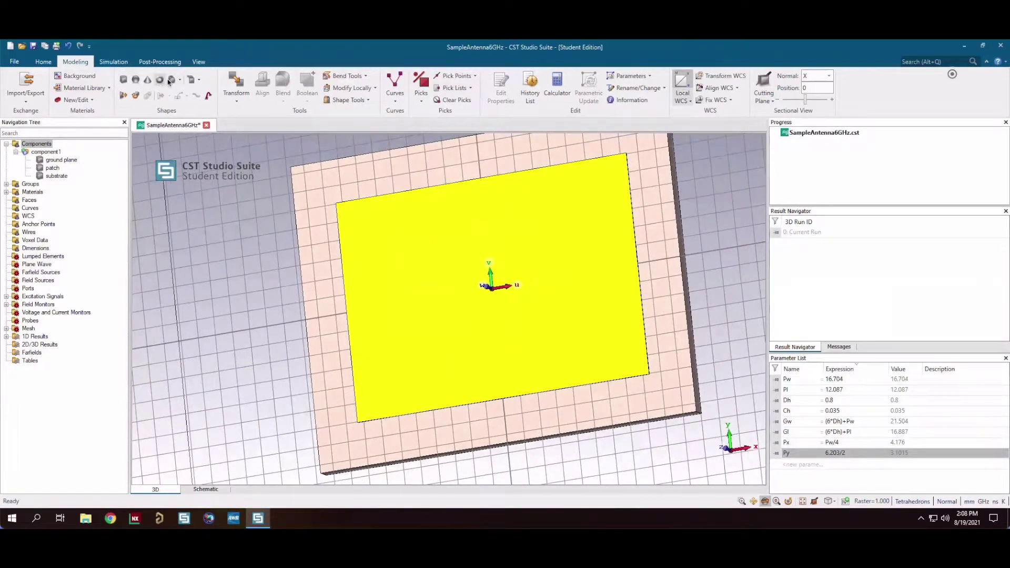
click(159, 79)
double_click(565, 214)
double_click(576, 229)
key(Escape)
- Name the cylinder probe and set outer radius 0.9/2, inner radius 0, centre Px, Py and W range -Dh-Ch to Ch
text(probe)
key(Tab)
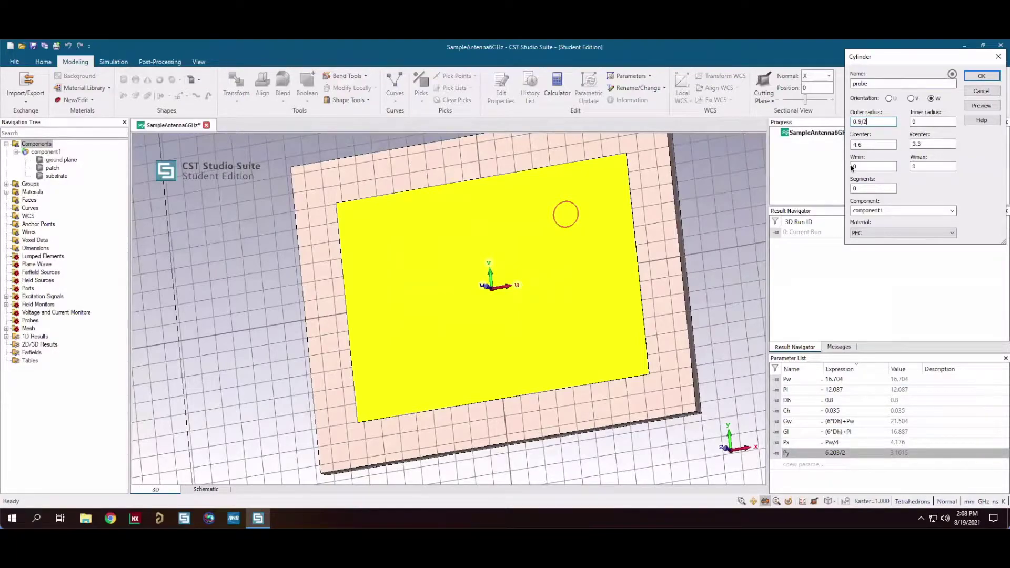
double_click(859, 121)
click(874, 122)
double_click(919, 121)
double_click(869, 146)
key(Tab)
key(shift+Tab)
- Assign Copper (annealed) as the probe's material and create the cylinder without a Boolean combination
click(952, 233)
click(883, 253)
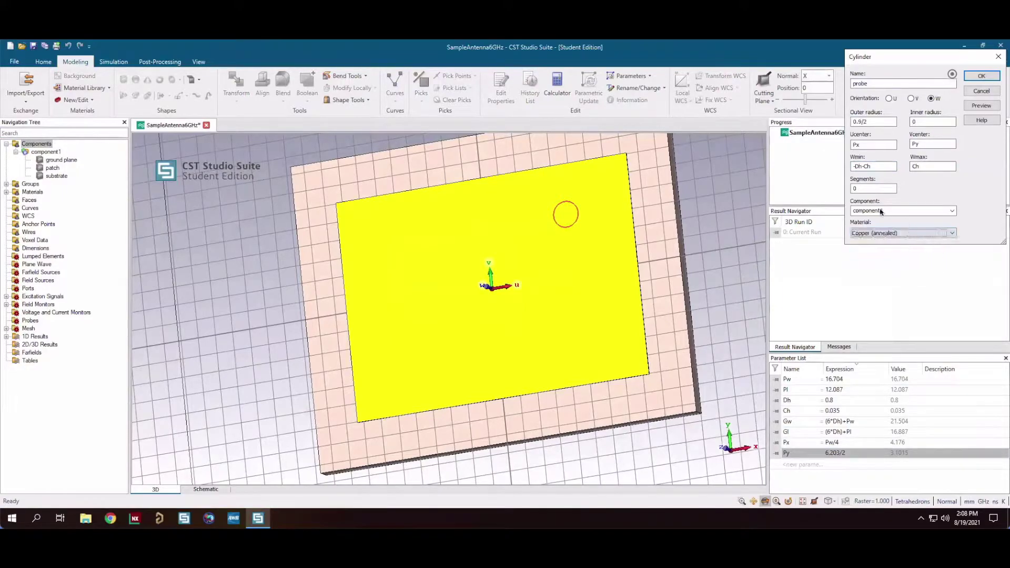
click(982, 76)
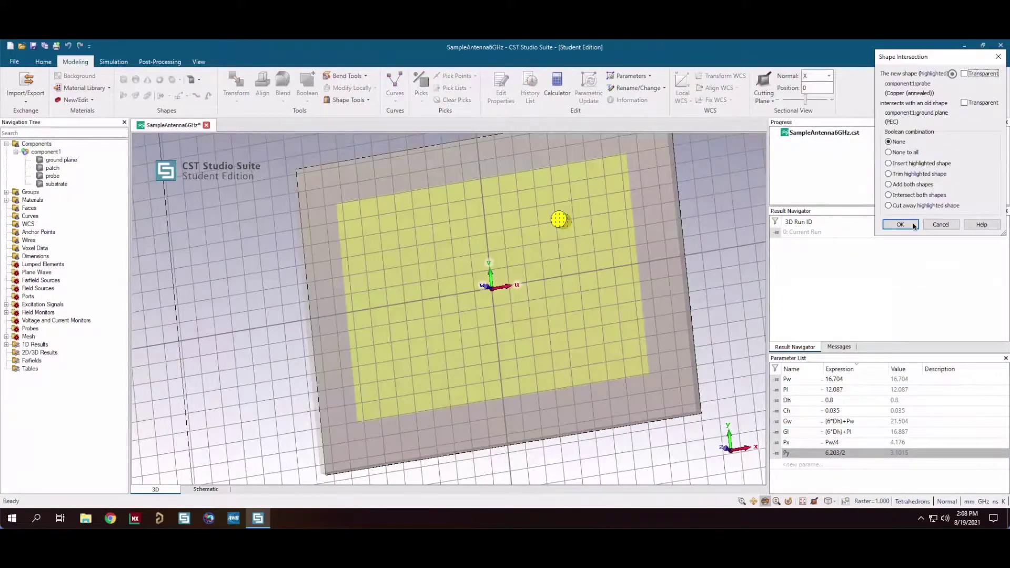
click(934, 225)
- Insert the probe into the ground plane with a Boolean Insert
drag(451, 309, 415, 268)
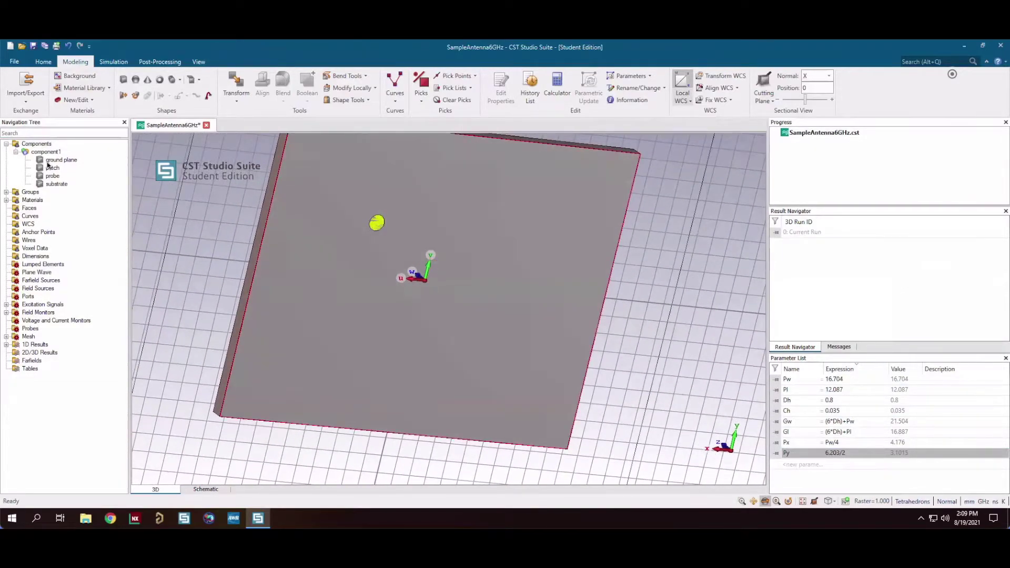
click(61, 160)
click(307, 91)
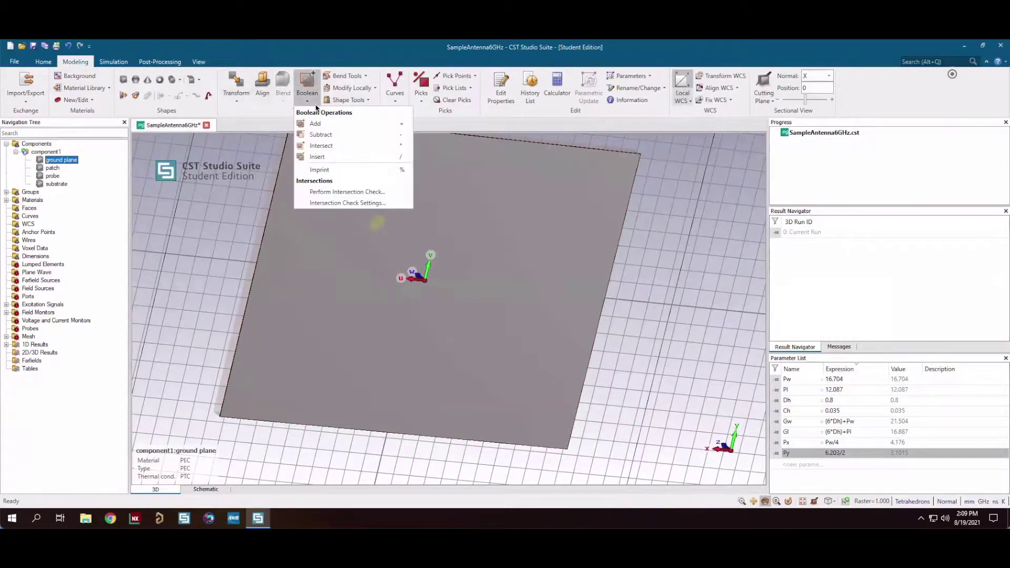
click(320, 157)
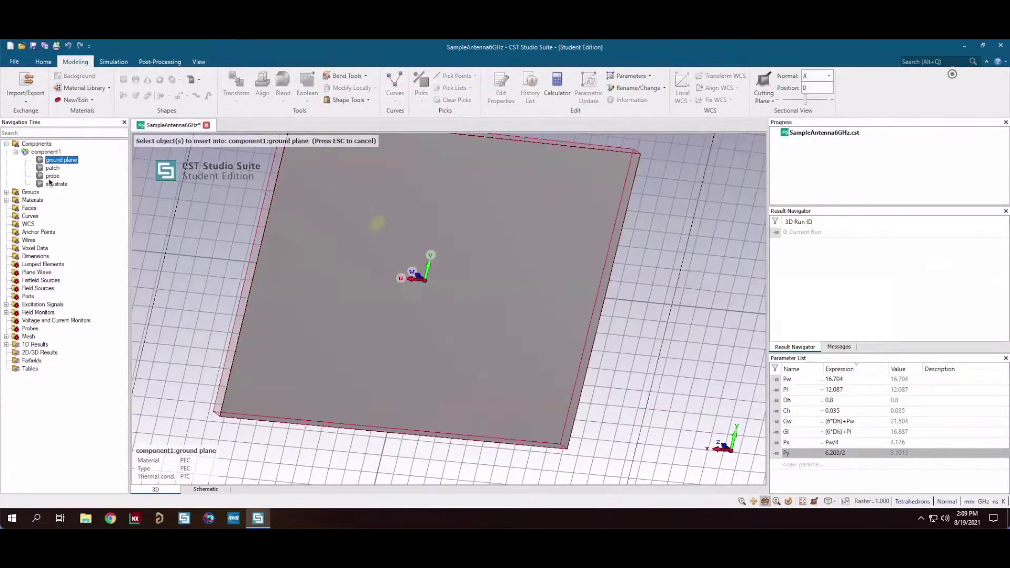
click(52, 177)
key(Return)
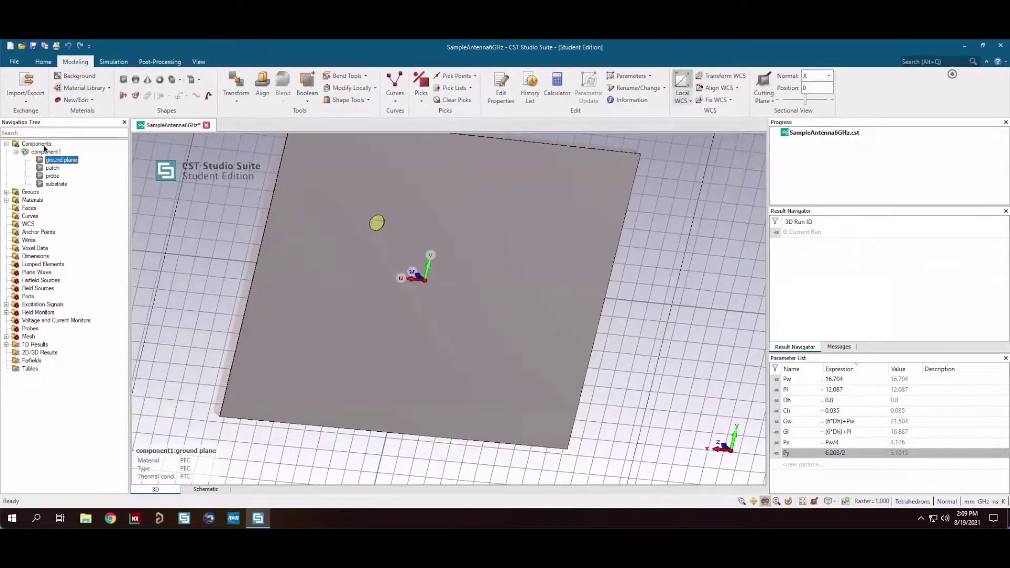
- Sketch a second cylinder footprint on the ground plane around the probe, with a radius of about 1.2, leaving its definition open
drag(296, 261, 296, 262)
drag(332, 189, 361, 189)
scroll(360, 190, up, 2)
scroll(378, 248, up, 3)
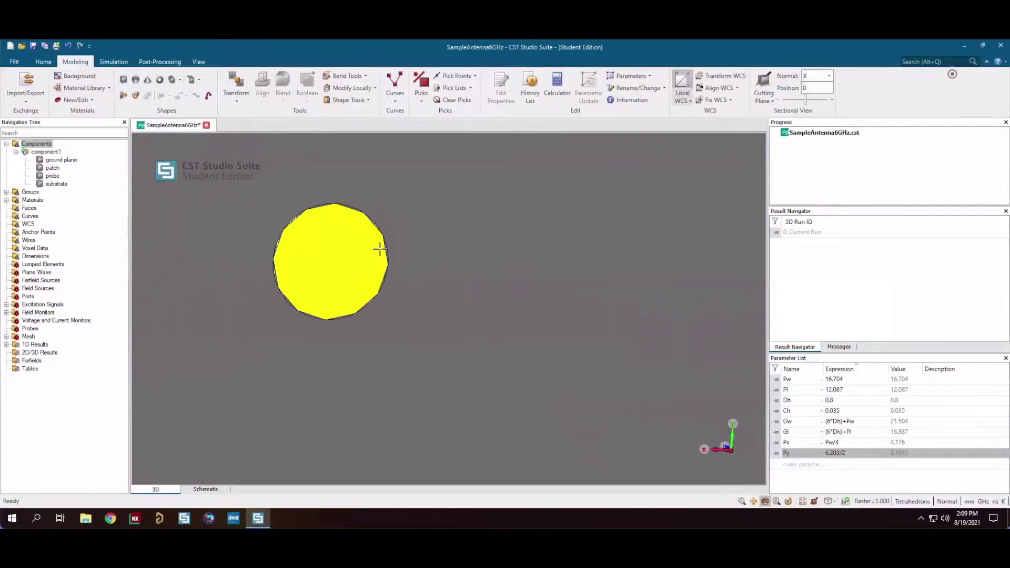
scroll(360, 260, up, 3)
scroll(360, 260, down, 8)
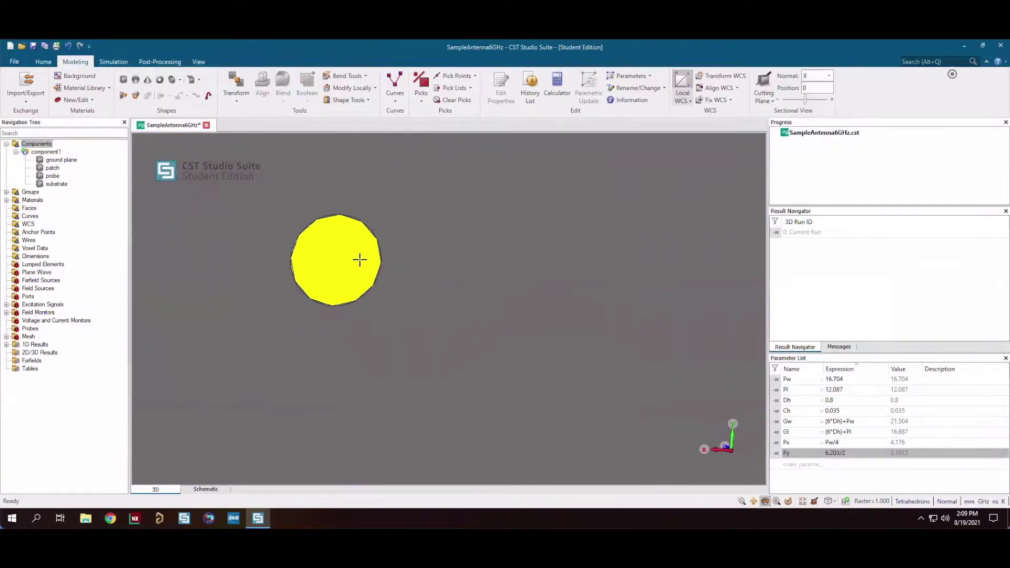
click(172, 79)
double_click(346, 255)
double_click(371, 291)
double_click(371, 291)
key(Escape)
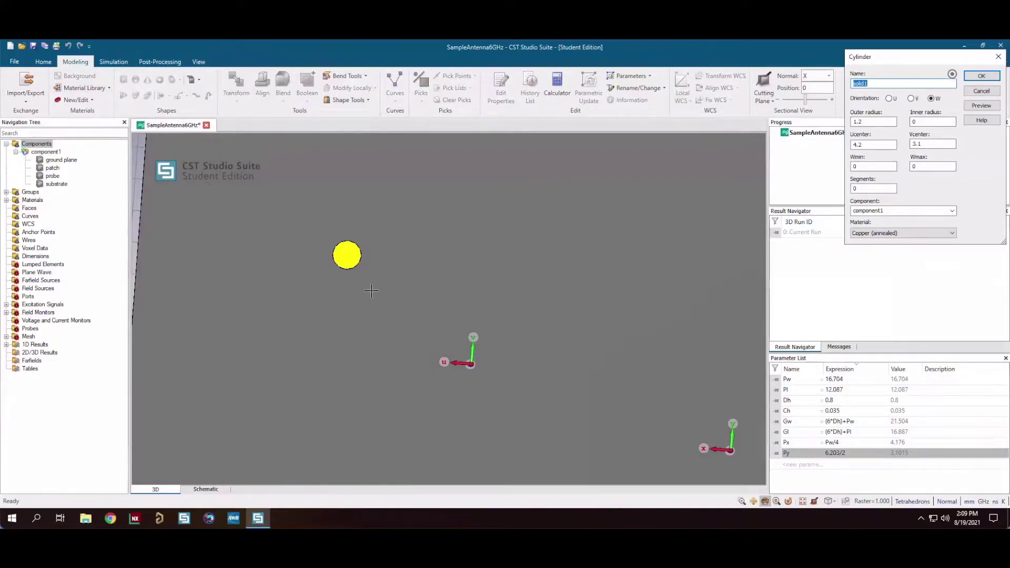
- Name the cylinder no ground and set outer radius 0.9, centre Px, Py and W range -Dh-Ch to -Dh
text(no ground)
key(Tab)
key(Tab)
key(Tab)
- Assign Rogers RO4350B (lossy) to the no ground cylinder and create it without a Boolean combination
click(902, 232)
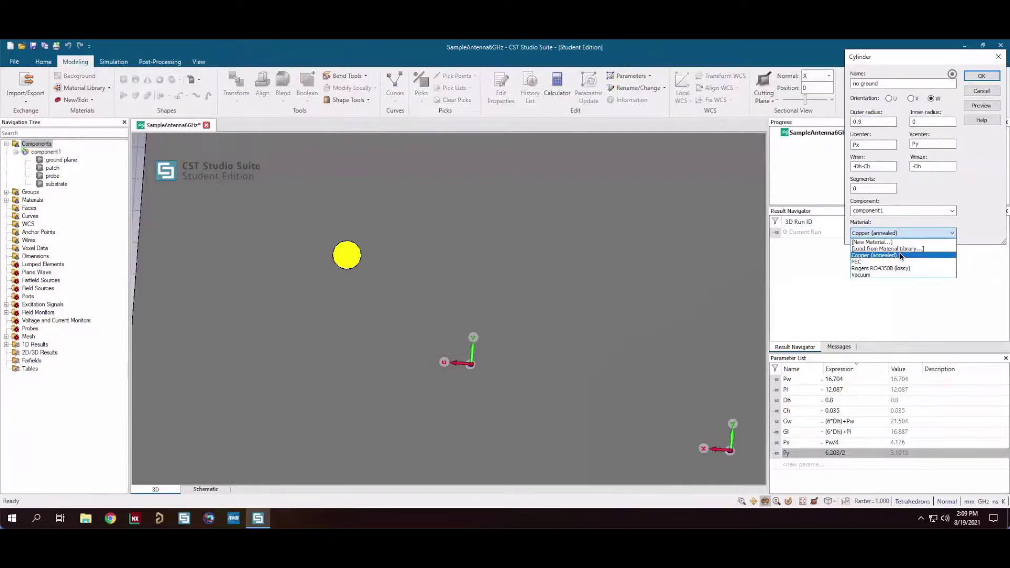
click(901, 269)
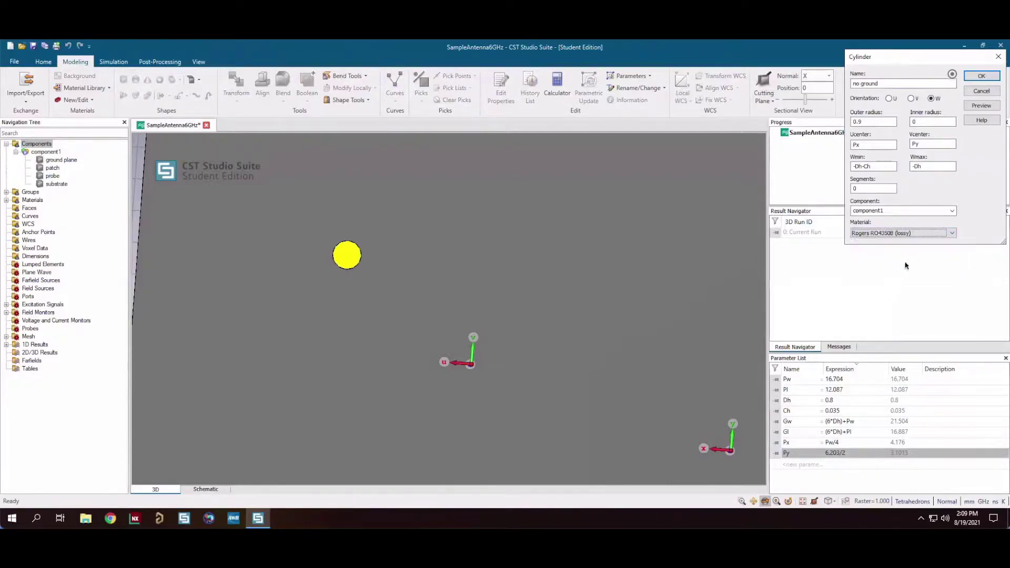
click(981, 77)
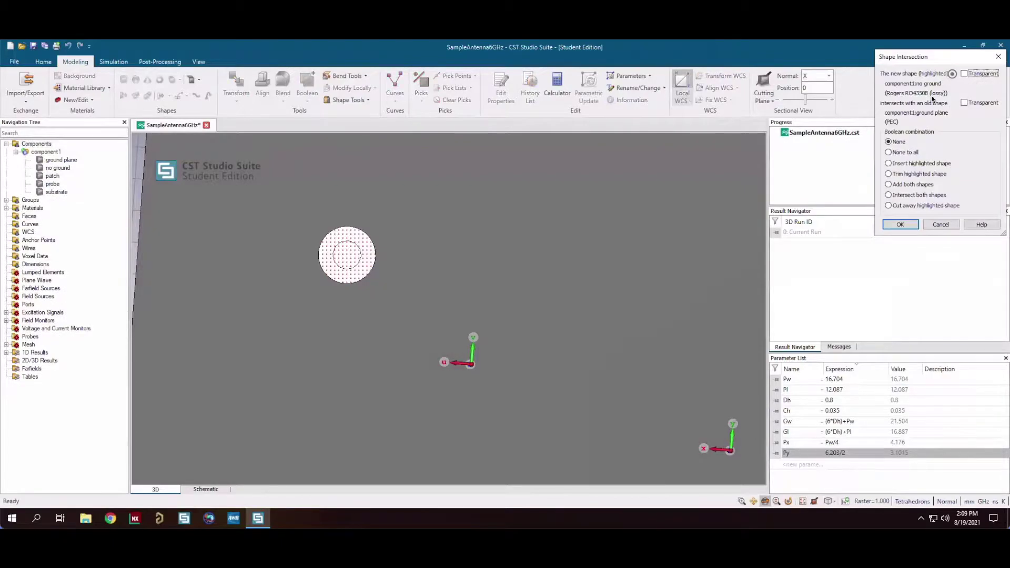
click(940, 225)
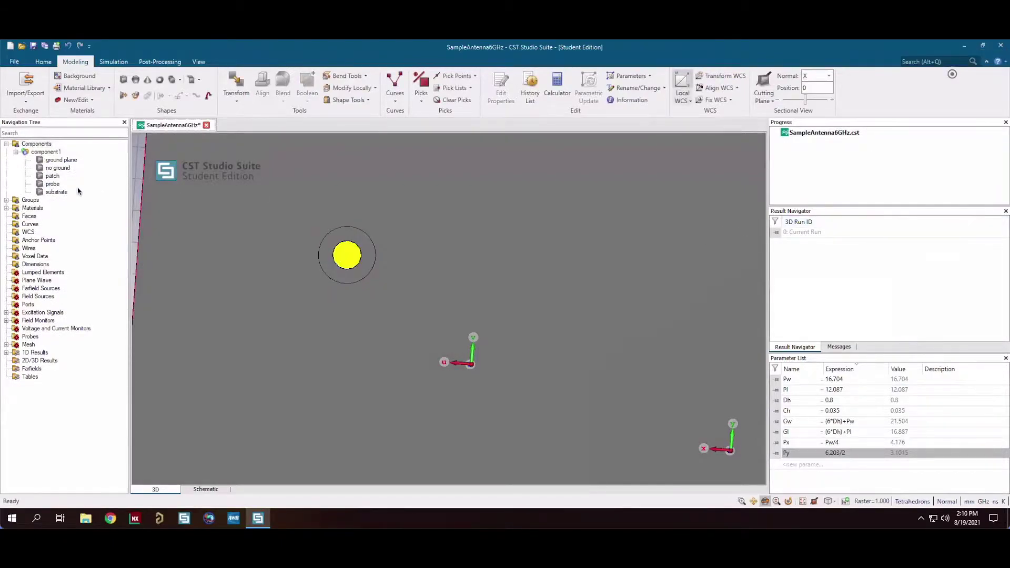
- Insert the no ground cylinder into the ground plane with a Boolean Insert
click(59, 160)
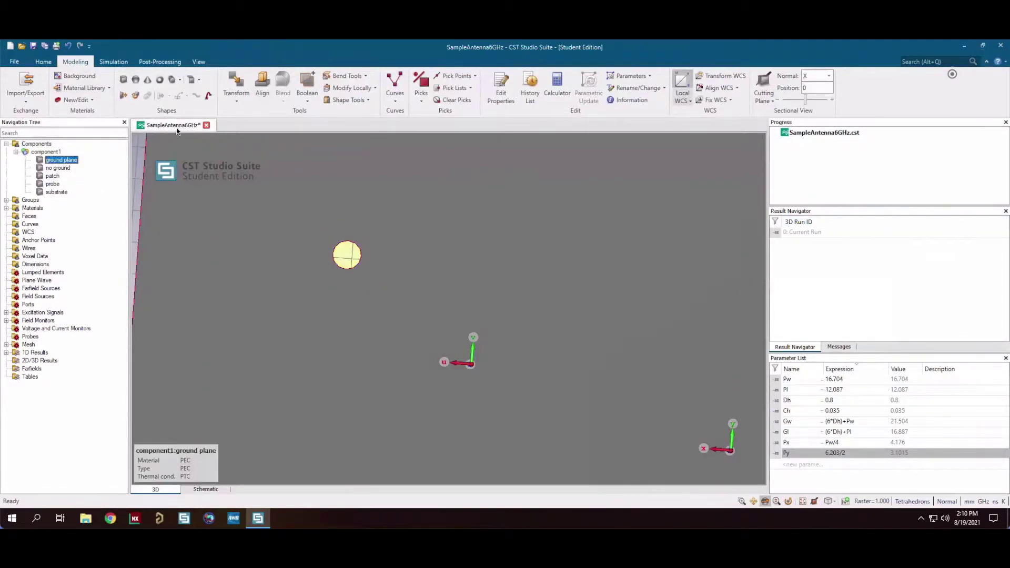
click(307, 88)
click(315, 157)
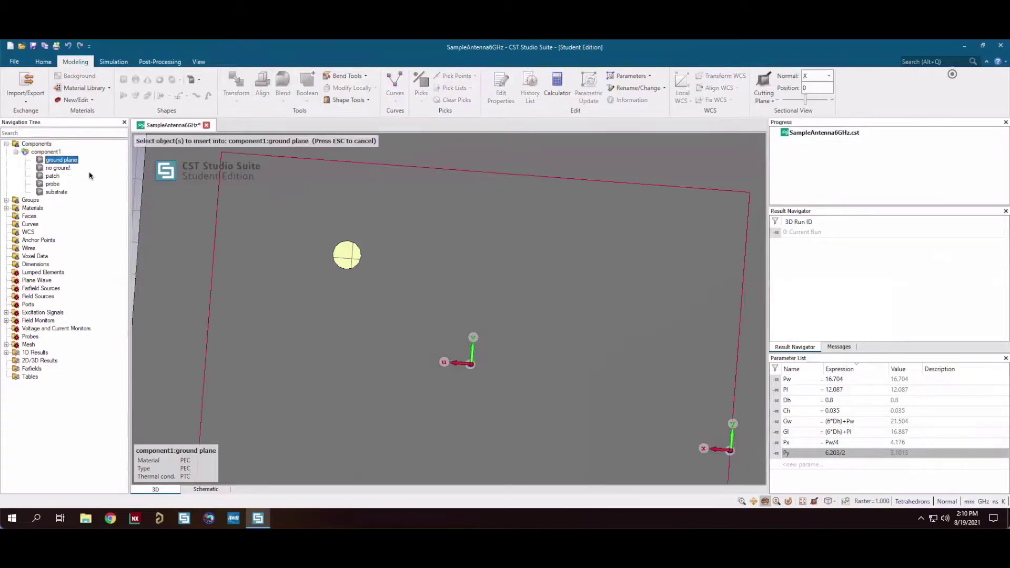
click(61, 168)
key(Return)
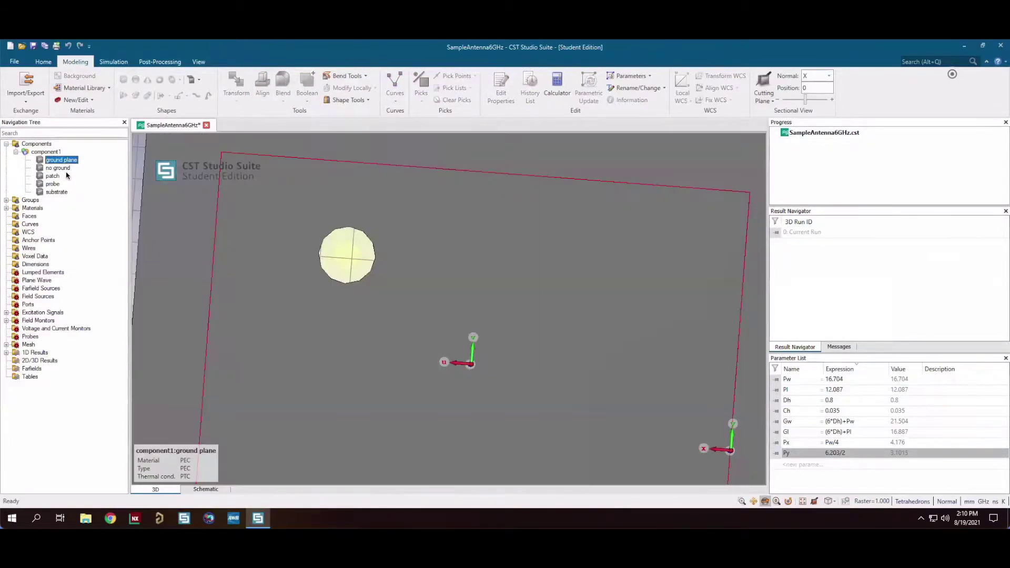
- Insert the probe into the no ground cylinder with a Boolean Insert and save the project
click(308, 93)
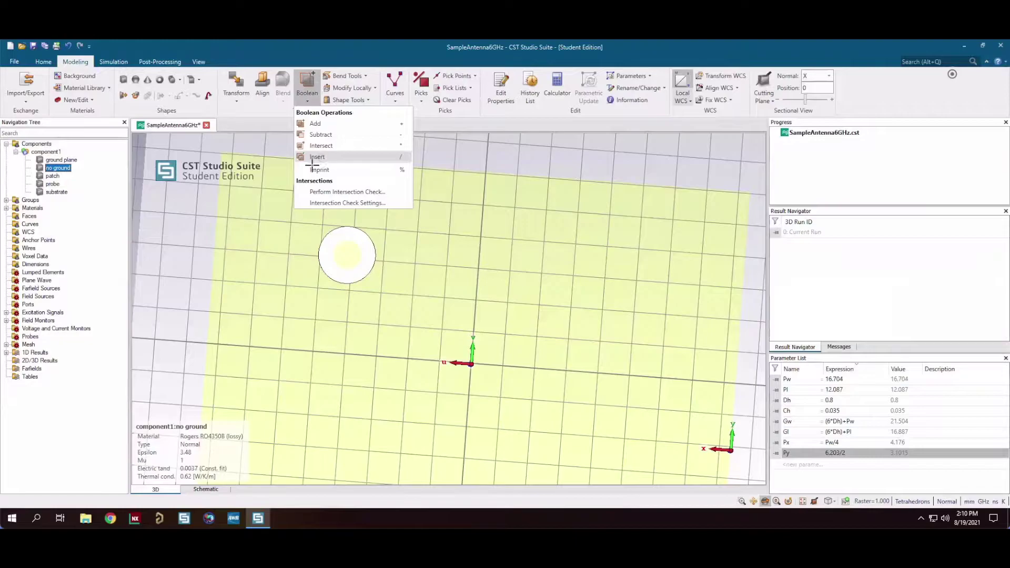
click(316, 156)
click(53, 184)
key(Return)
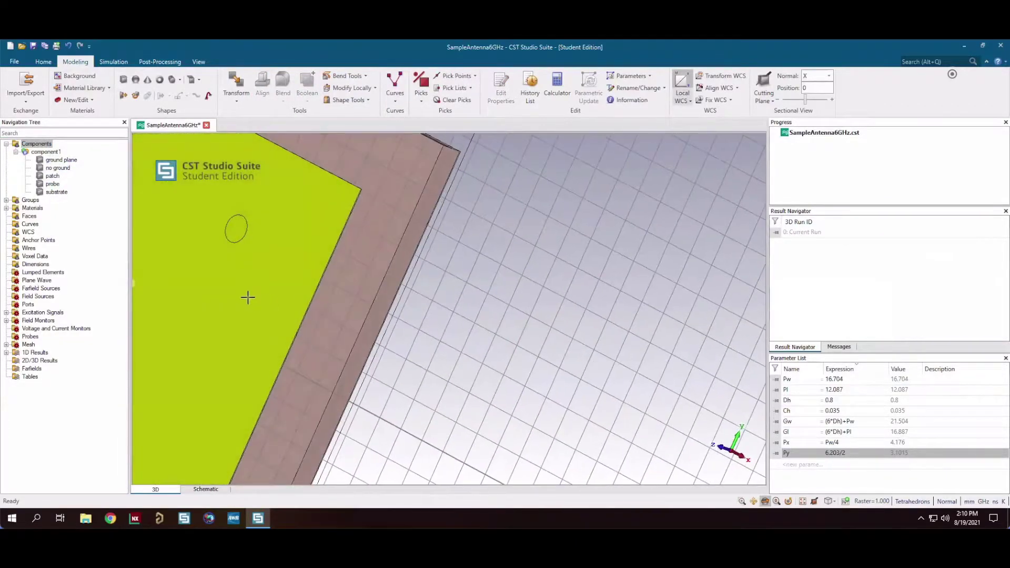
key(ctrl+s)
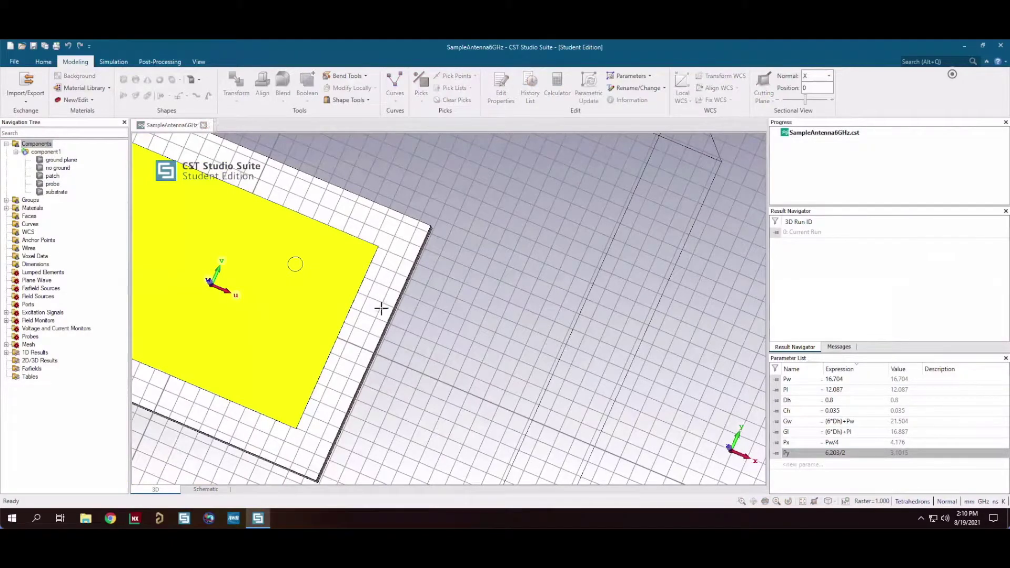
- Pick the probe's end face on the ground plane side, clearing the mistaken pick of its circular edge
drag(425, 336, 448, 366)
scroll(397, 323, up, 3)
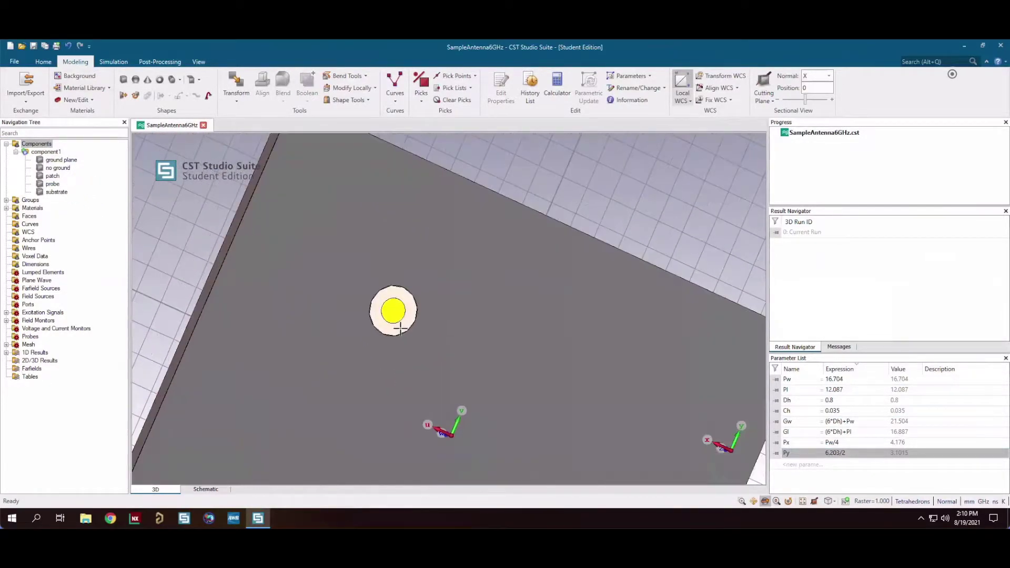
drag(397, 323, 221, 174)
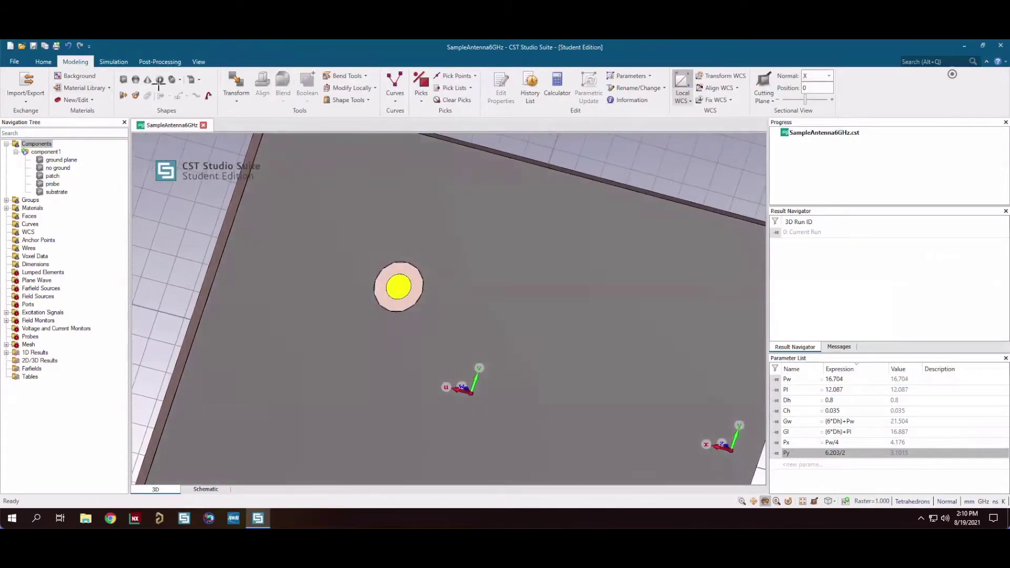
click(122, 64)
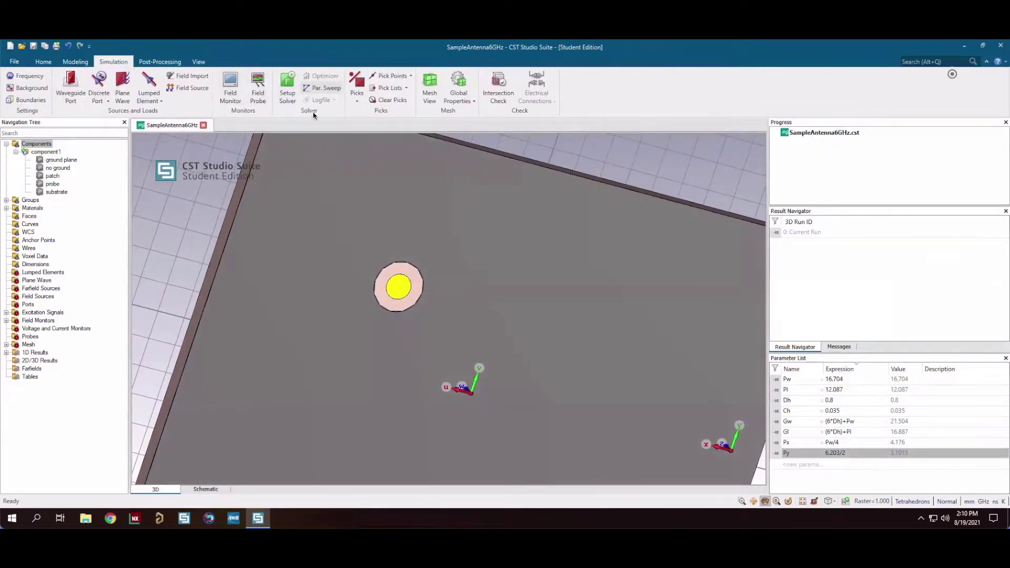
click(356, 83)
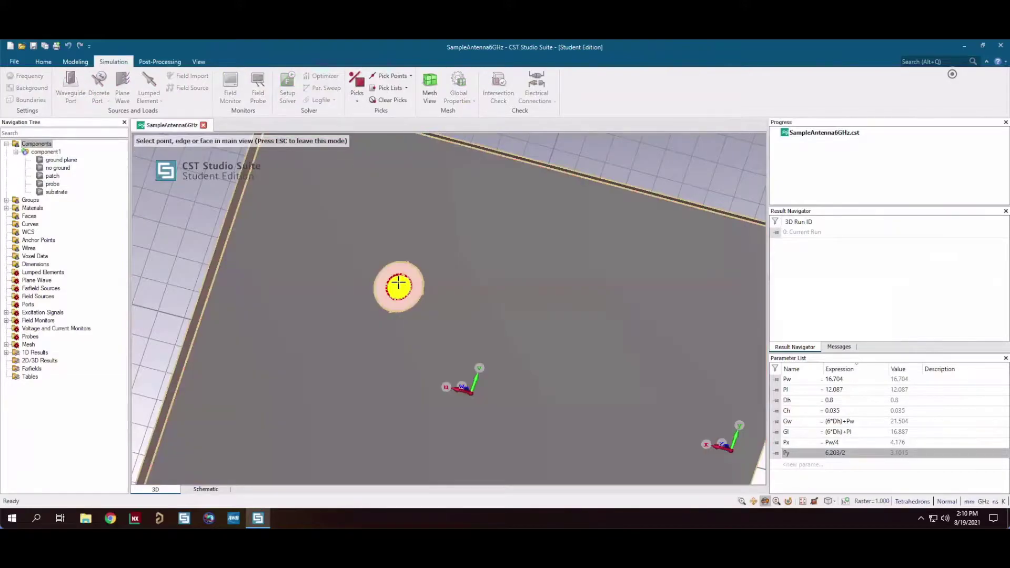
click(397, 284)
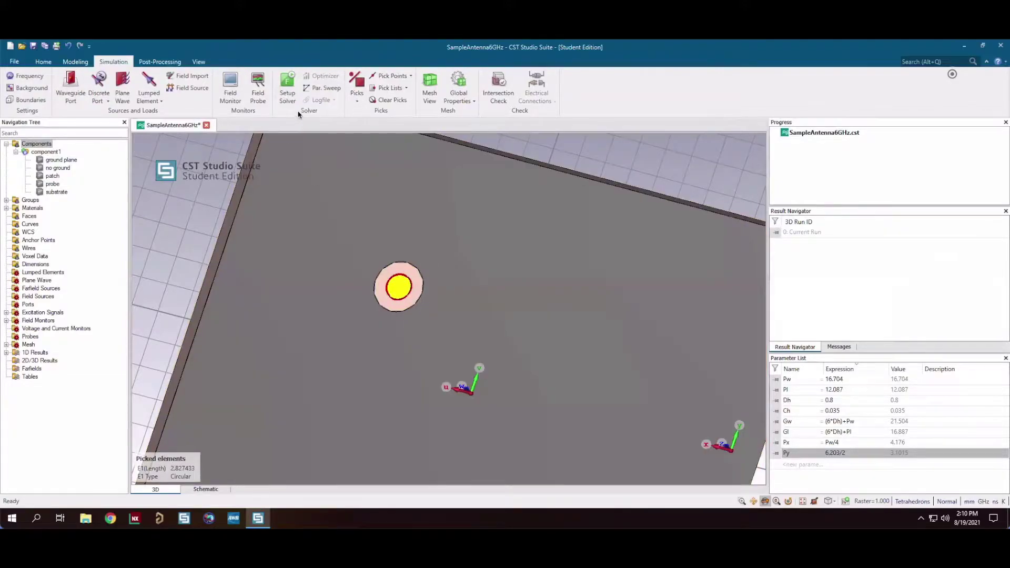
click(387, 100)
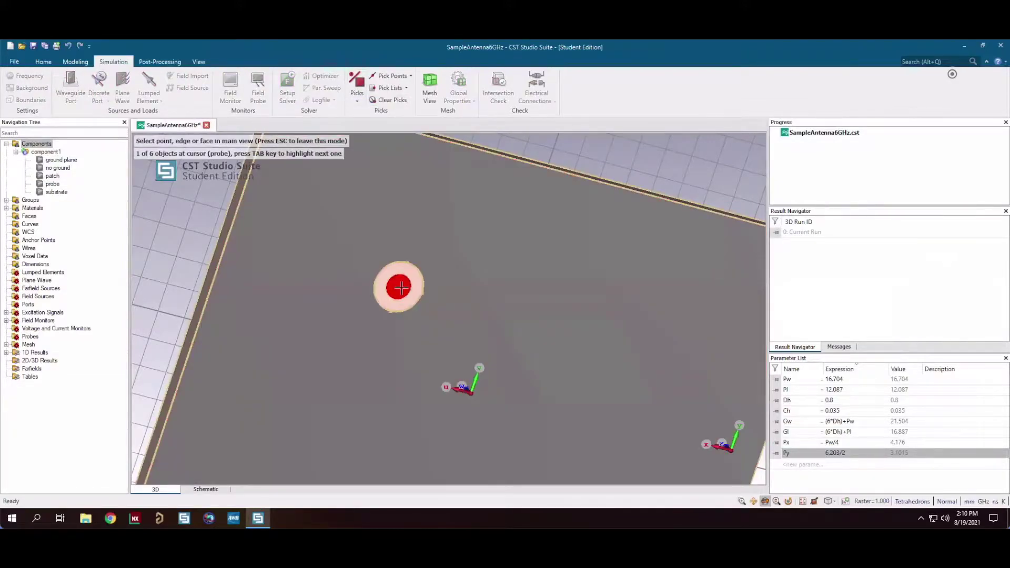
click(399, 279)
- Create a waveguide port from the picked probe face, extending Xmin, Xmax, Ymin and Ymax by 0.45 each
scroll(398, 282, up, 5)
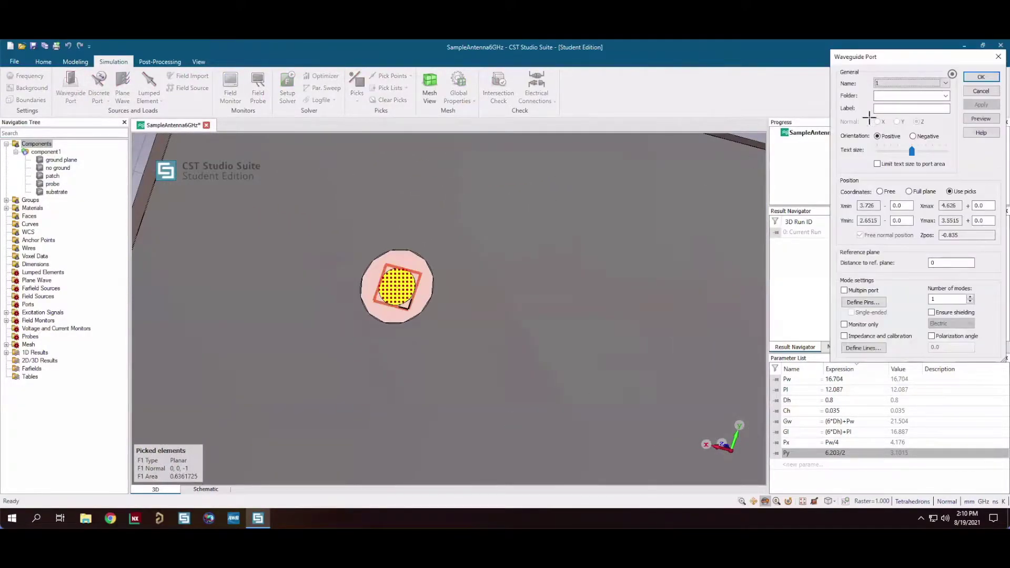
drag(906, 59, 620, 135)
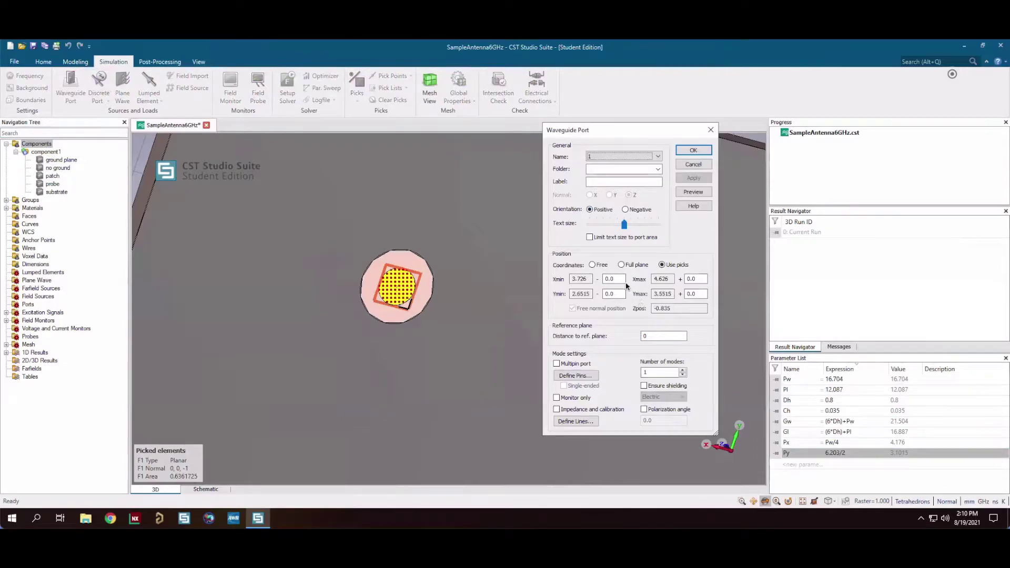
drag(618, 278, 595, 284)
key(Tab)
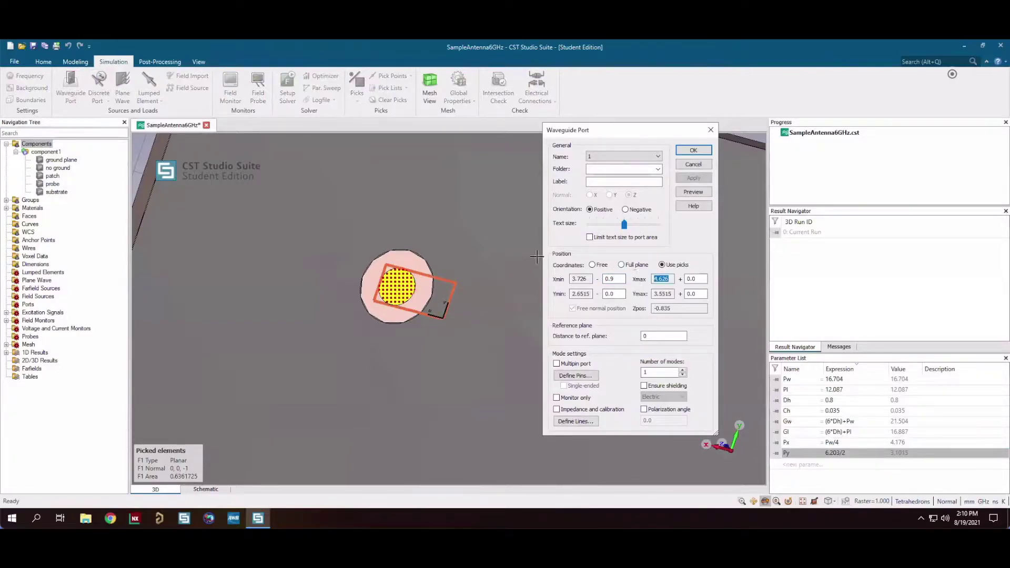
click(614, 279)
key(Tab)
key(Tab)
click(610, 293)
text(45)
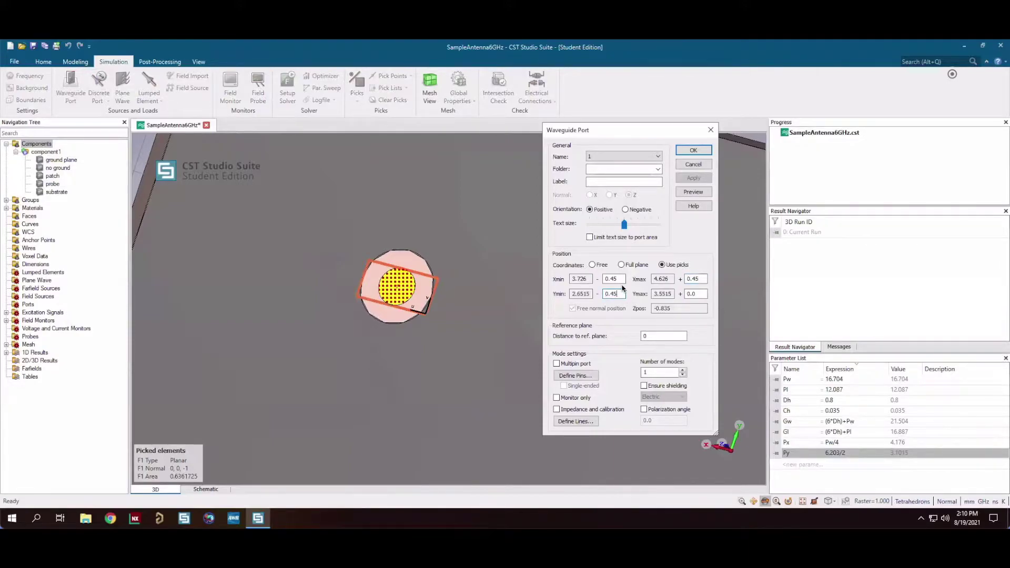
click(690, 294)
text(45)
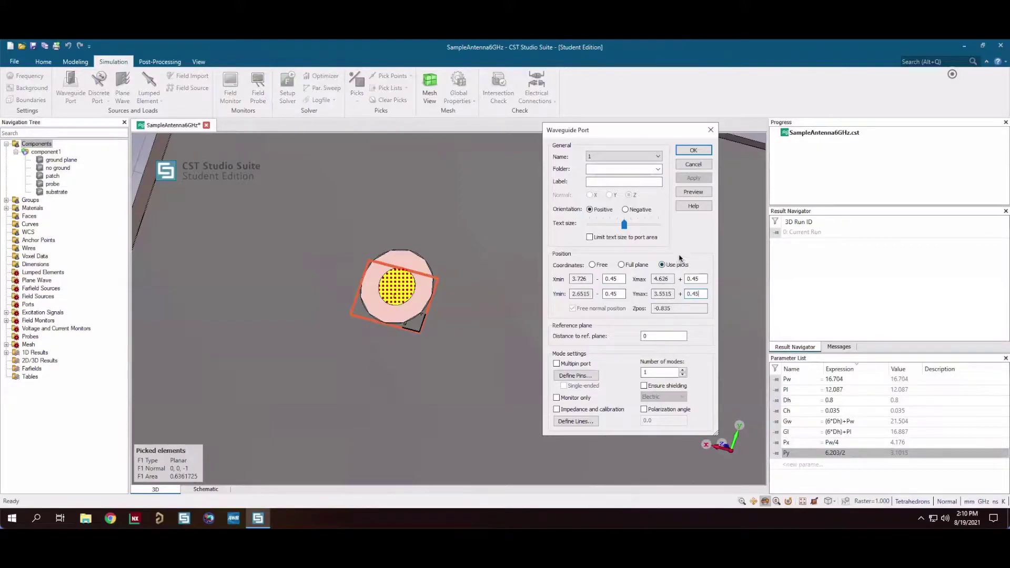
click(693, 150)
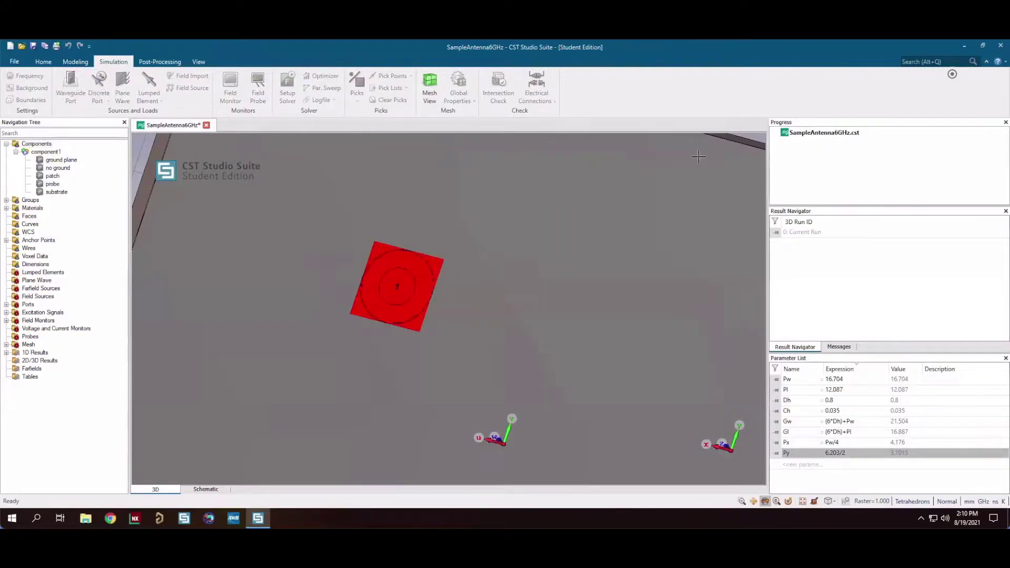
drag(542, 289, 604, 352)
key(space)
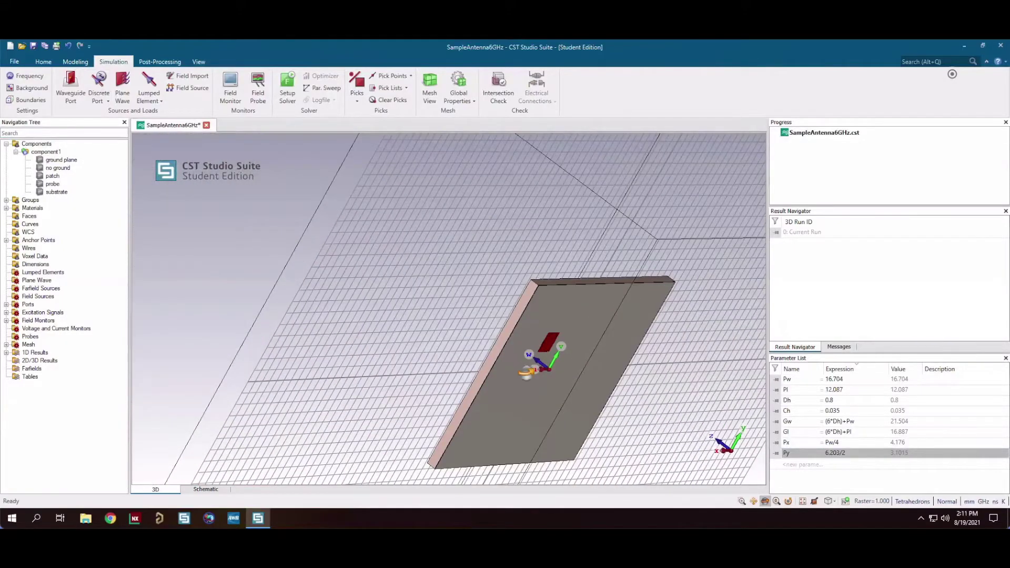
drag(527, 371, 449, 342)
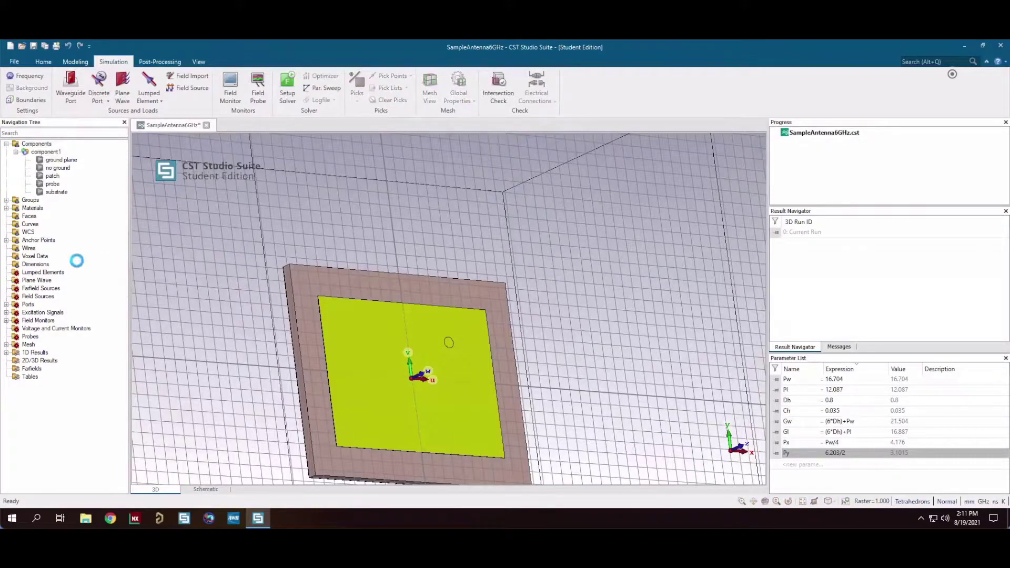
right_click(28, 350)
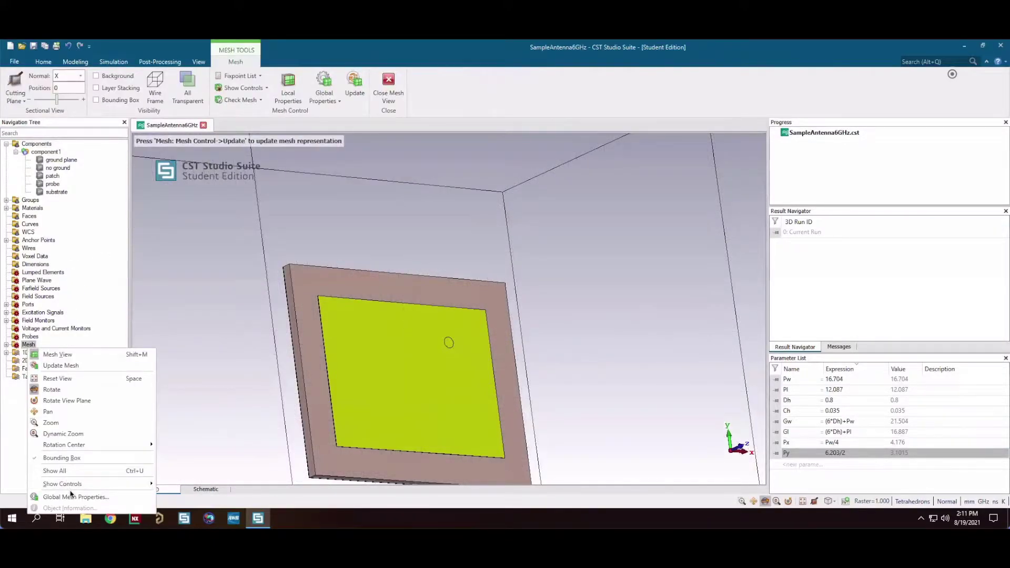
click(72, 492)
right_click(28, 346)
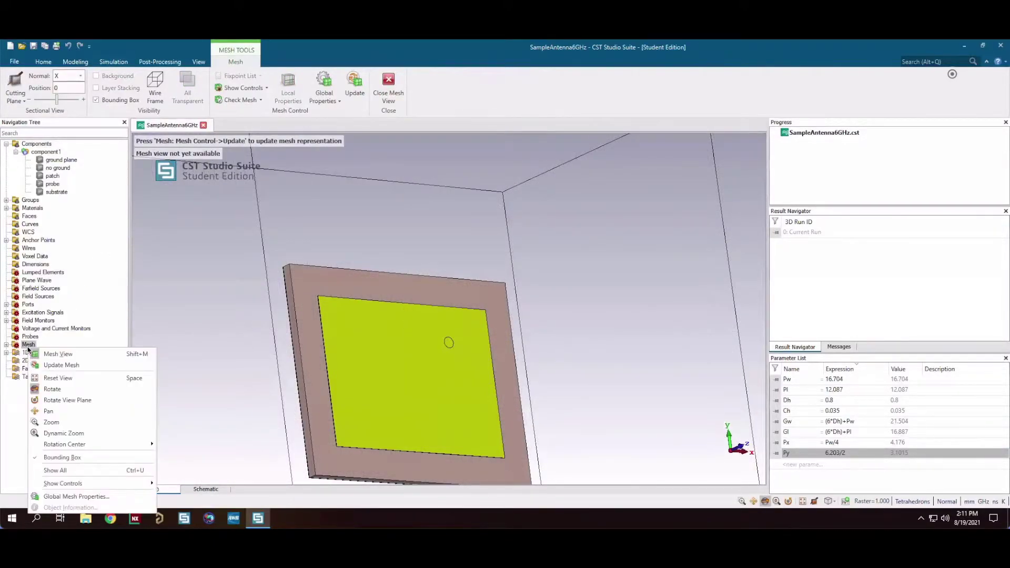
click(372, 94)
click(28, 344)
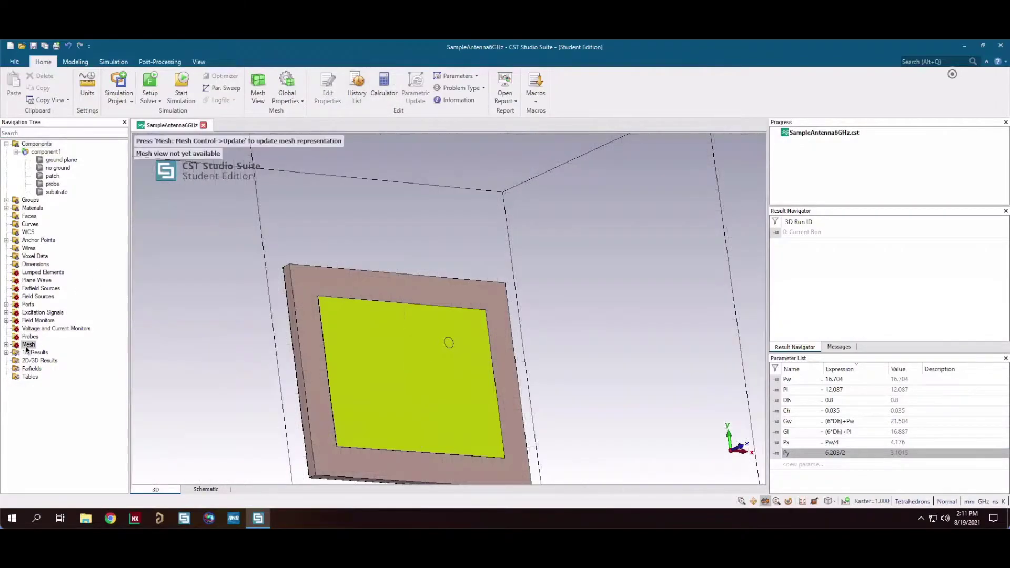
- Set the tetrahedral mesh's cells per max model box edge to 12 for the model, leave the mesh view and save the project
right_click(29, 350)
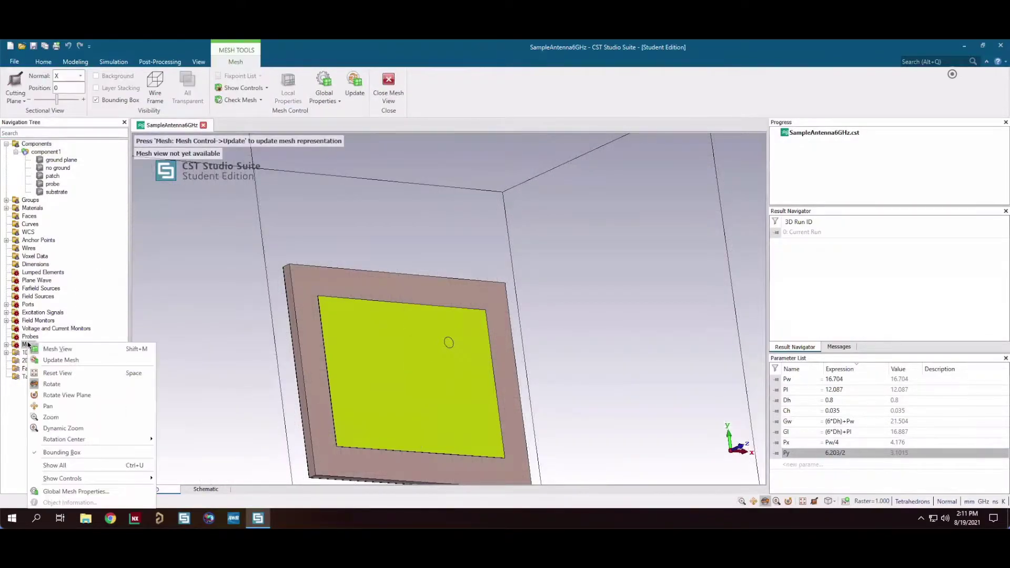
click(84, 495)
double_click(862, 110)
text(12)
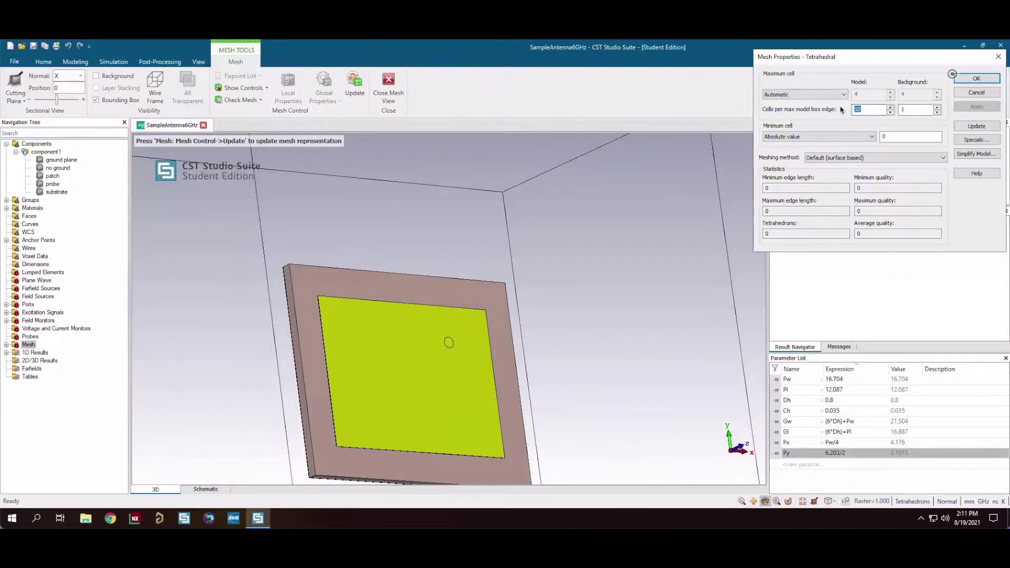
click(952, 73)
click(974, 77)
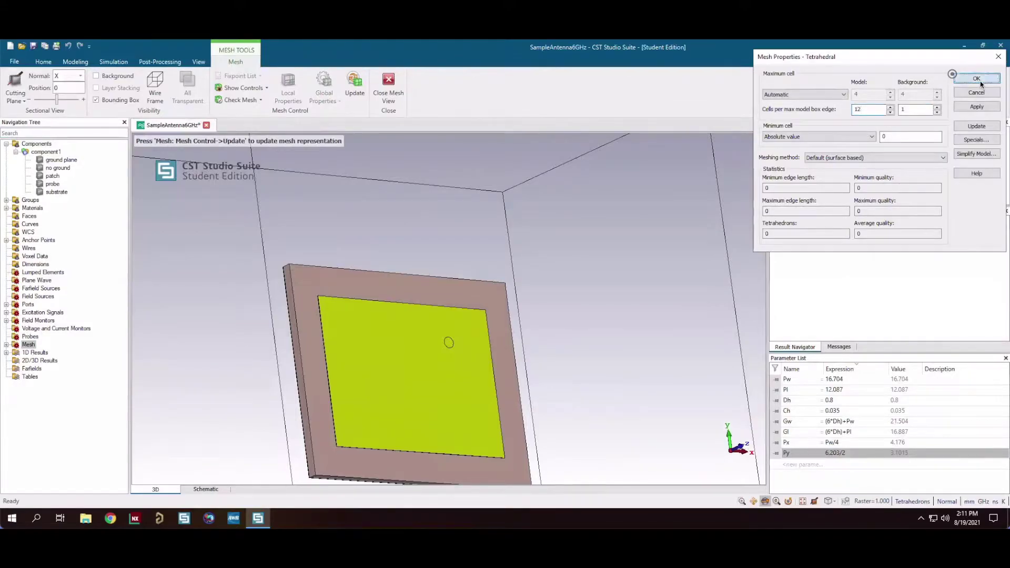
click(974, 77)
click(388, 82)
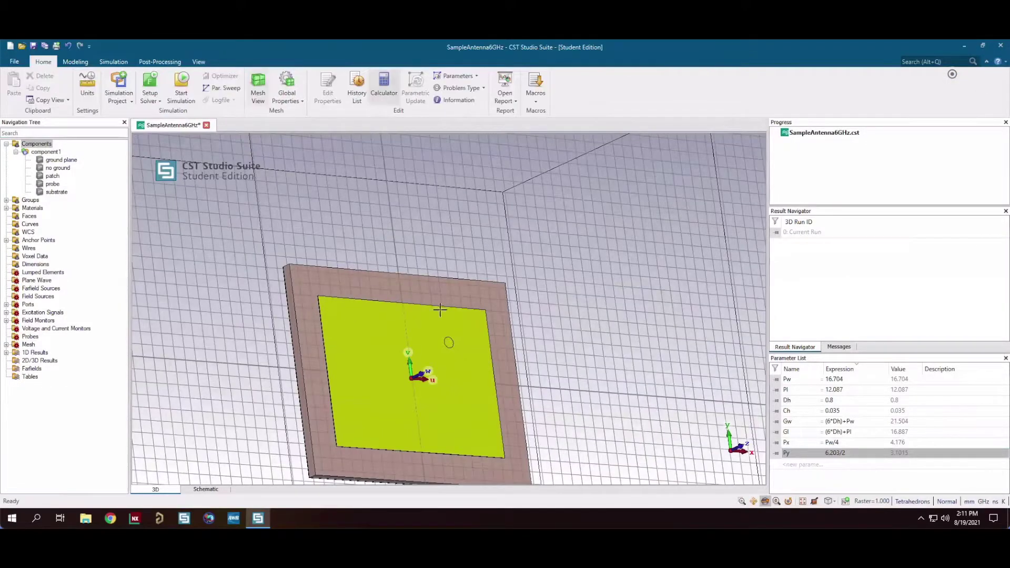
key(ctrl+s)
- Run the frequency domain solver with S-parameters normalized to 50 Ohm and adaptive tetrahedral mesh refinement disabled, declining the recommended refinement
drag(439, 401, 368, 342)
click(151, 87)
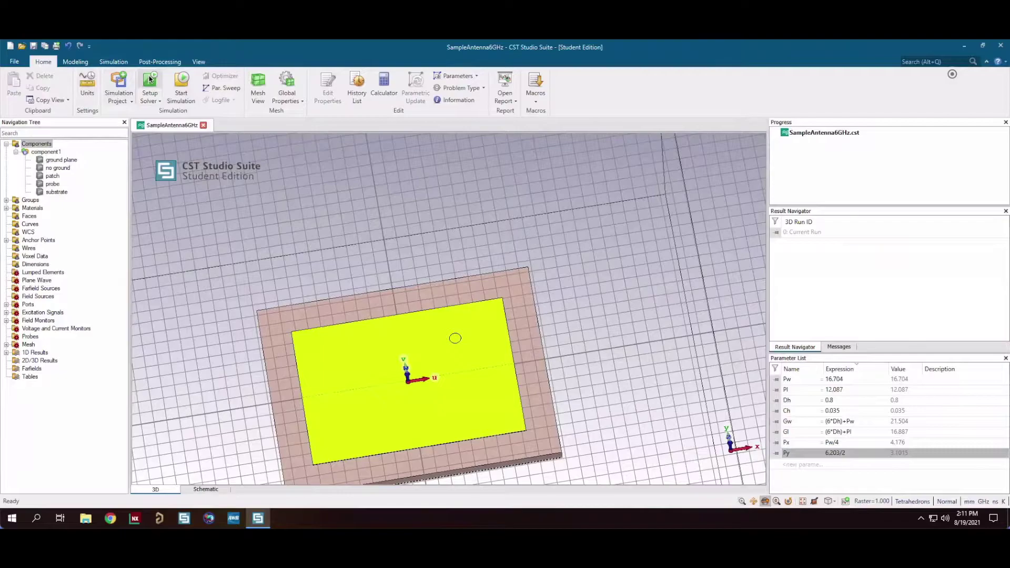
drag(495, 147, 473, 138)
click(485, 188)
click(431, 363)
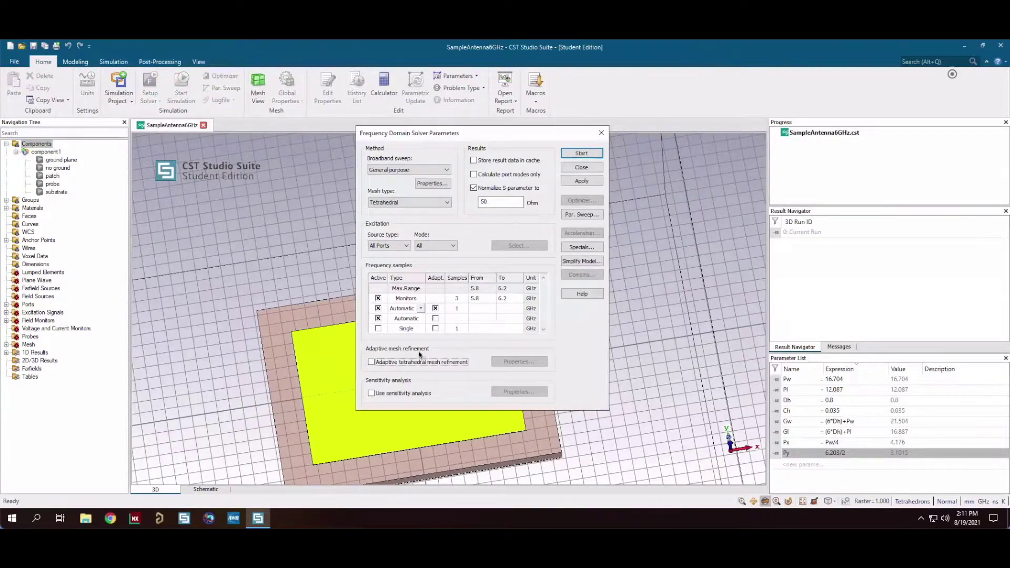
click(594, 152)
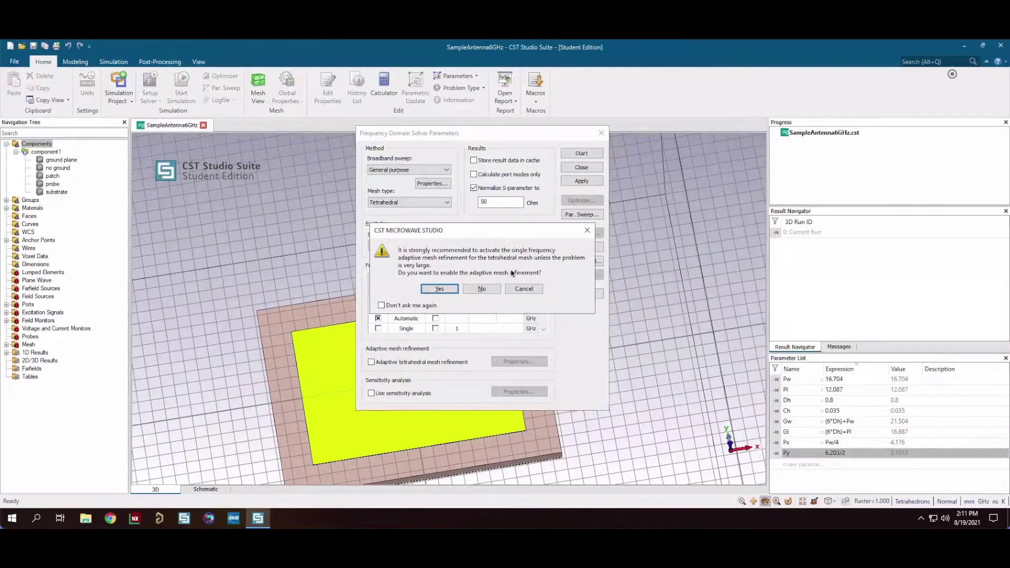
click(484, 290)
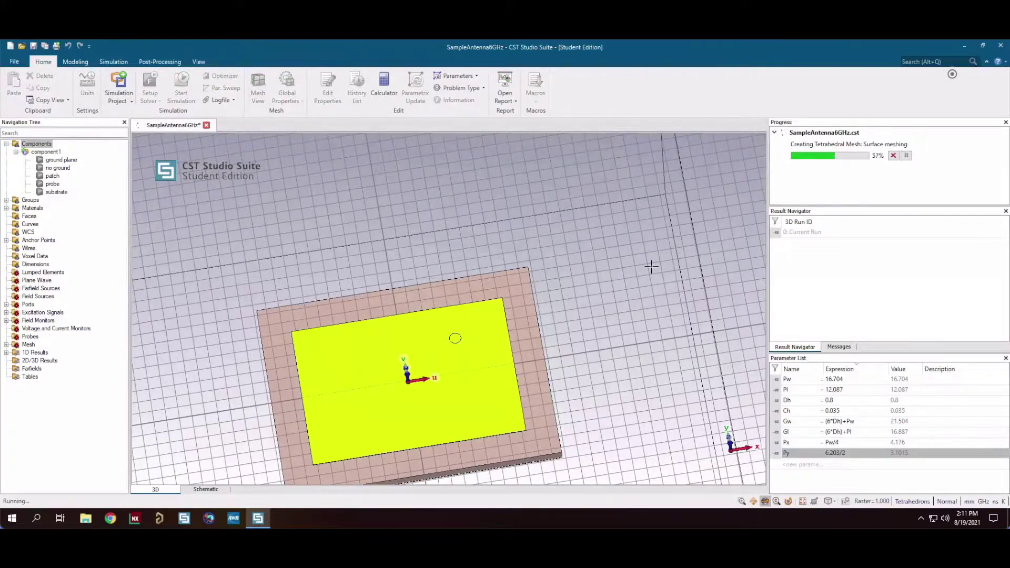
- Plot the S1,1 result from the 1D S-parameters and view it as a Smith chart
middle_drag(415, 377, 529, 193)
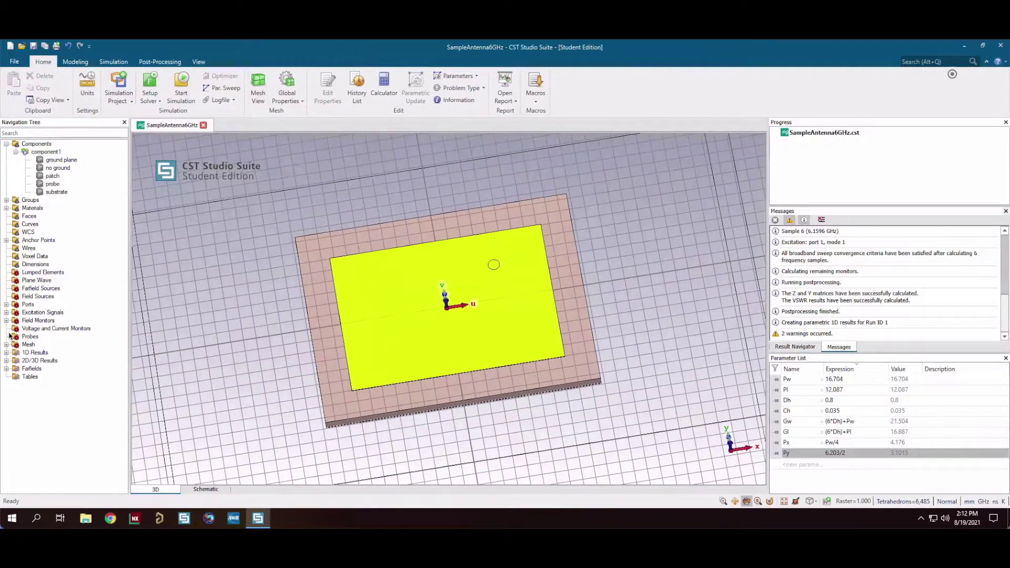
click(6, 352)
click(17, 361)
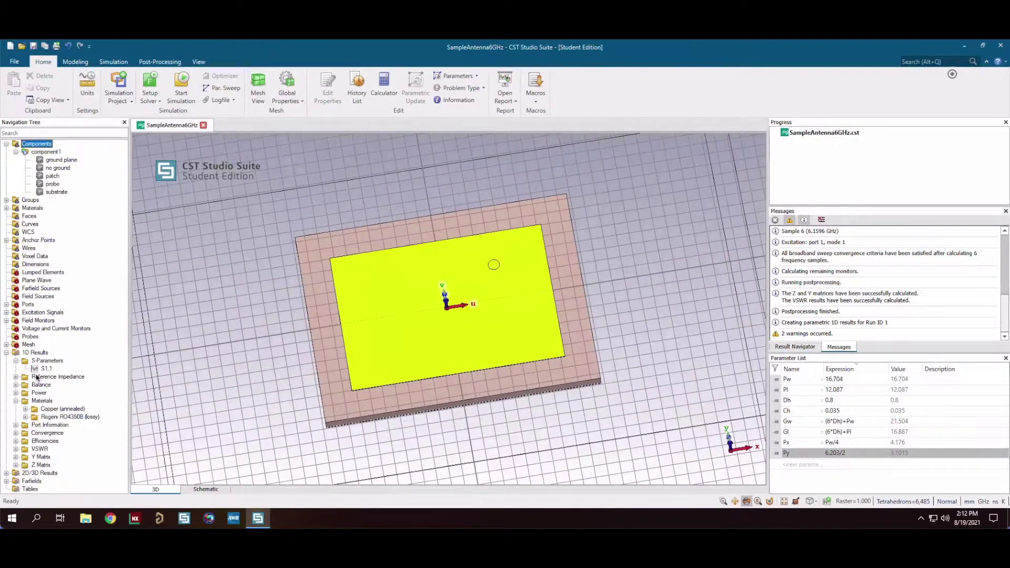
click(15, 400)
click(47, 368)
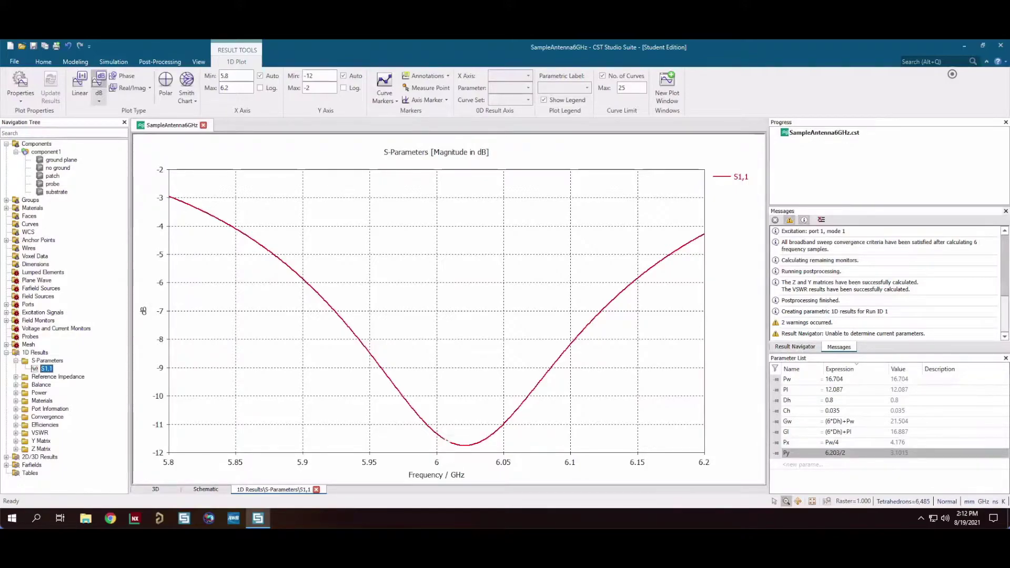
click(187, 84)
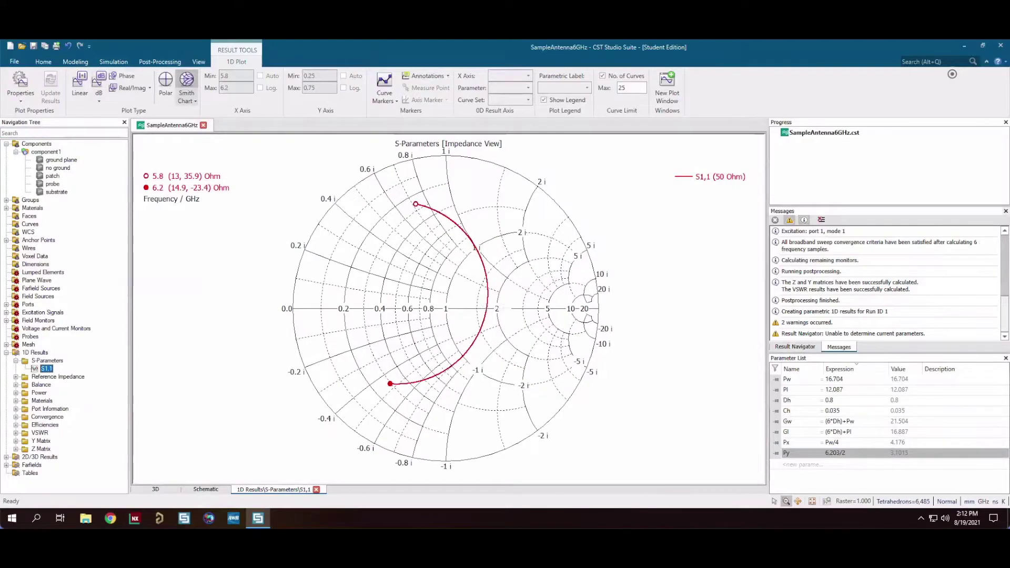
- Place a curve marker at the minimum of the S1,1 dB curve and check the marked point on the Smith chart
click(98, 83)
right_click(468, 446)
click(507, 224)
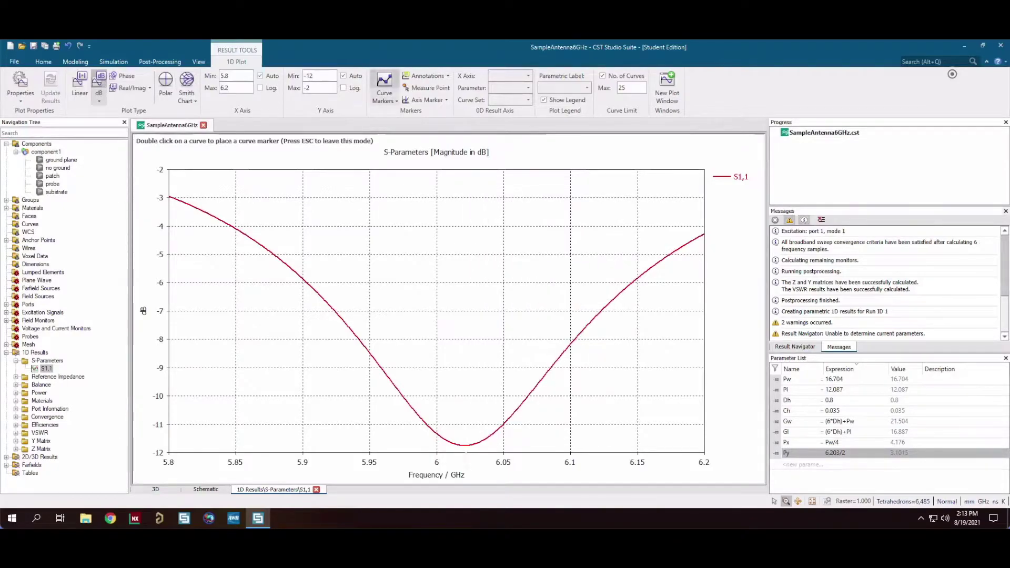
double_click(464, 447)
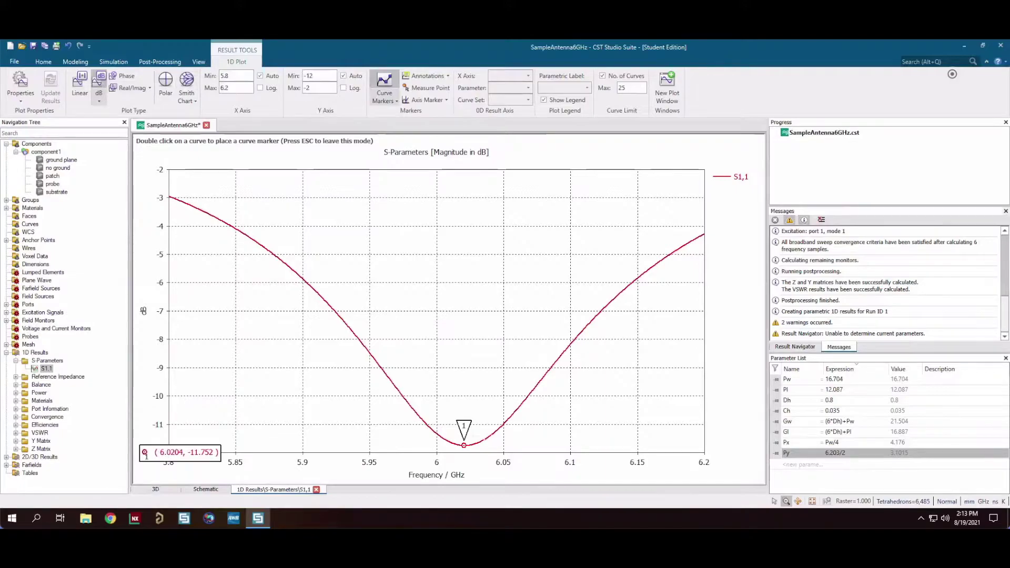
click(187, 84)
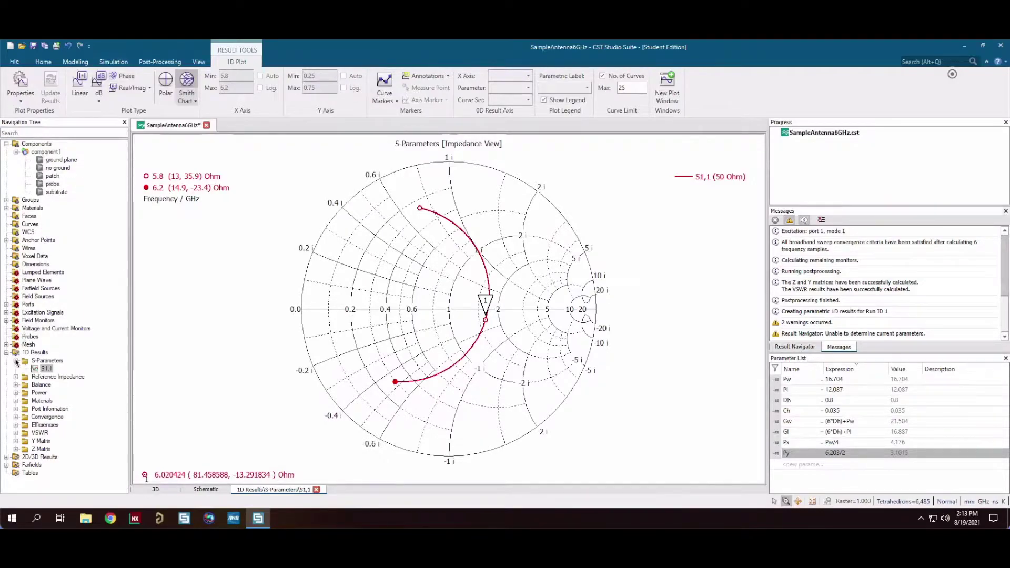
- Leave the S1,1 plot and display the 3D farfield pattern at f=6
click(45, 145)
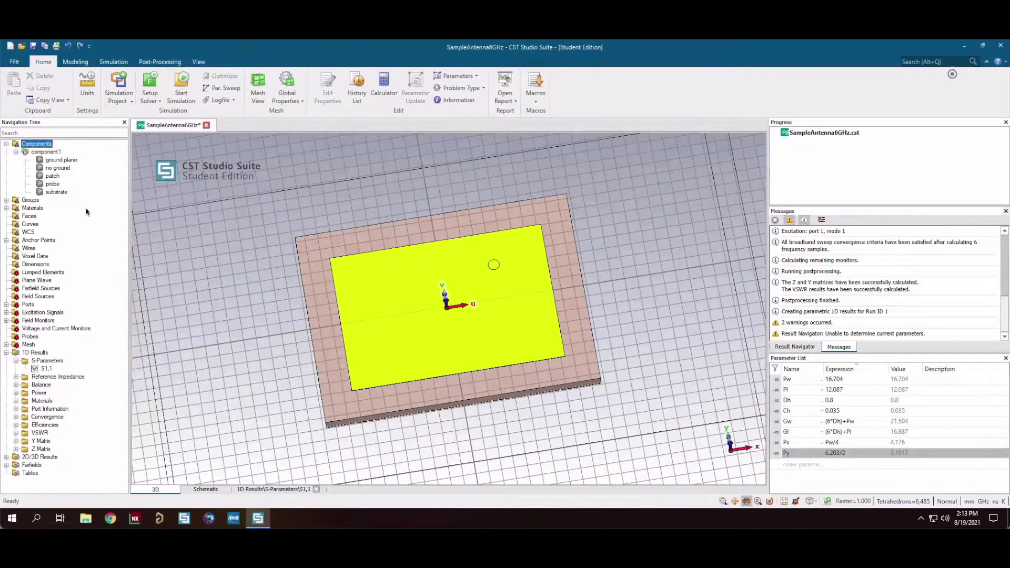
click(16, 361)
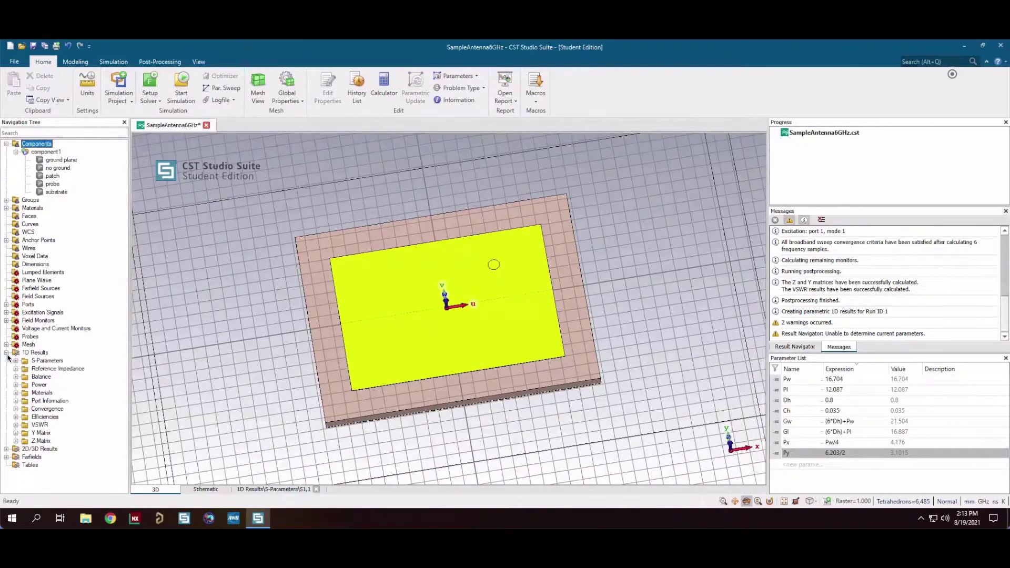
click(7, 354)
click(6, 370)
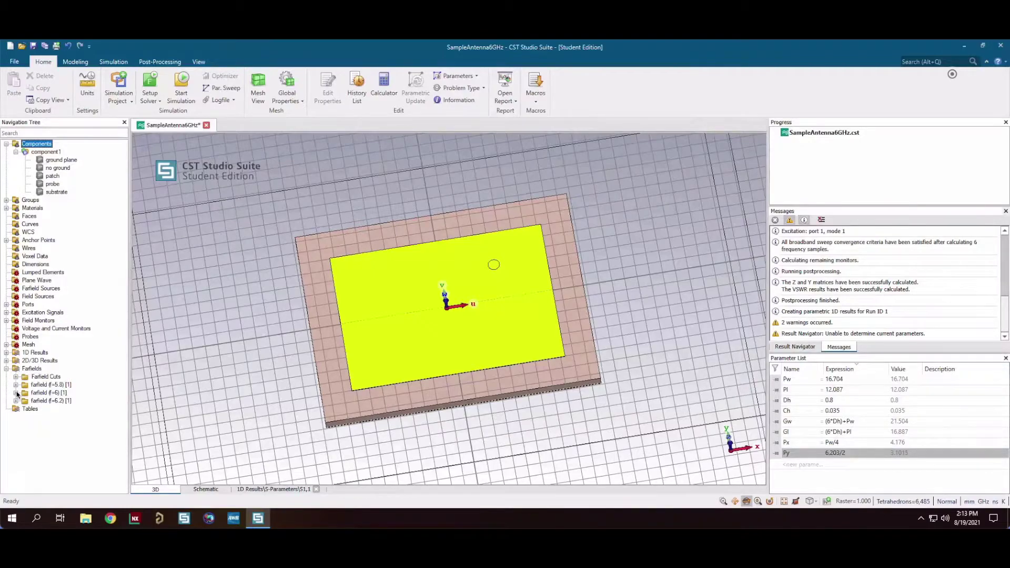
click(17, 393)
click(47, 393)
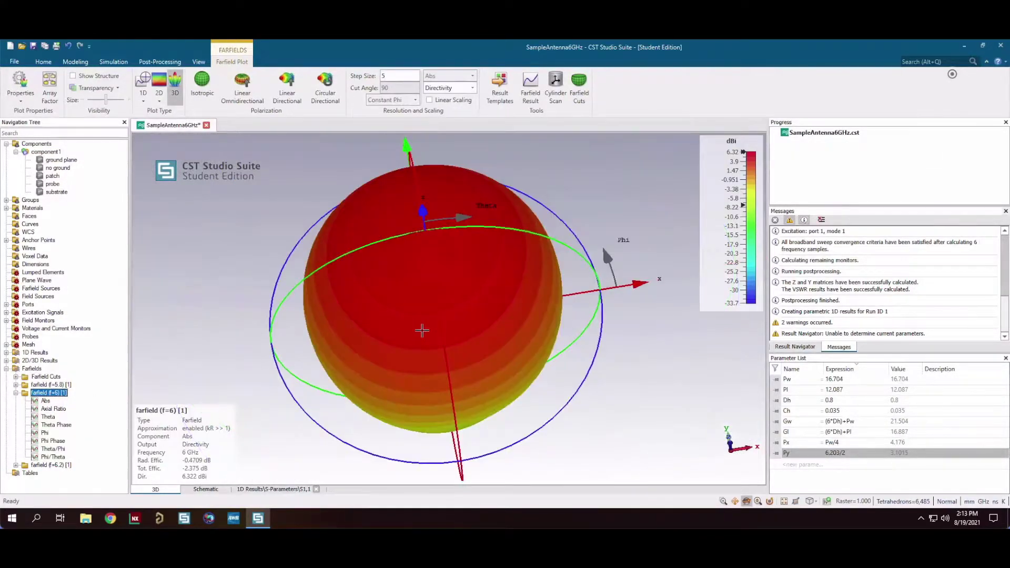
- Show the antenna structure inside the 6 GHz farfield plot and make the farfield transparent
click(103, 76)
click(111, 90)
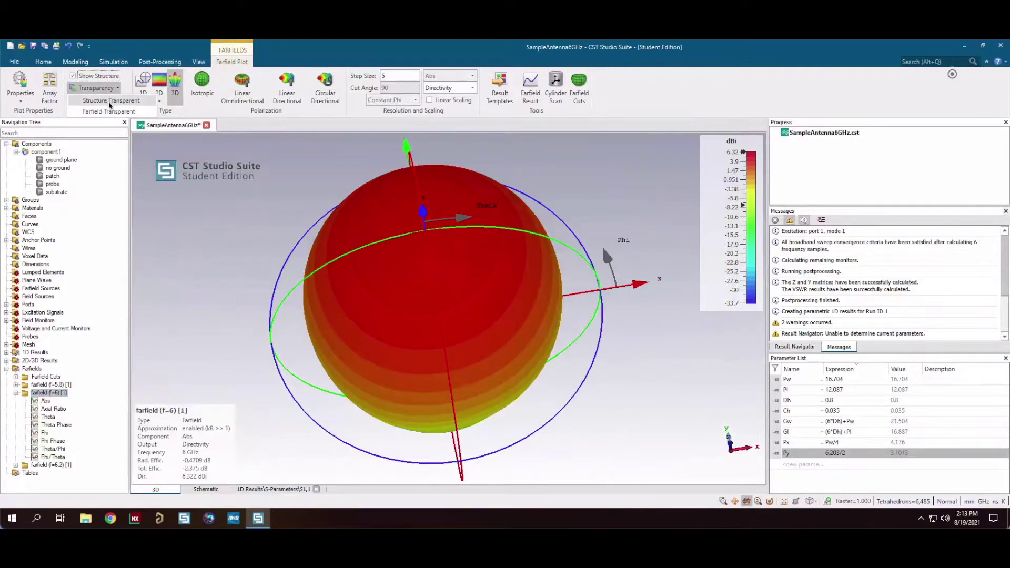
click(98, 108)
drag(515, 252, 664, 194)
key(space)
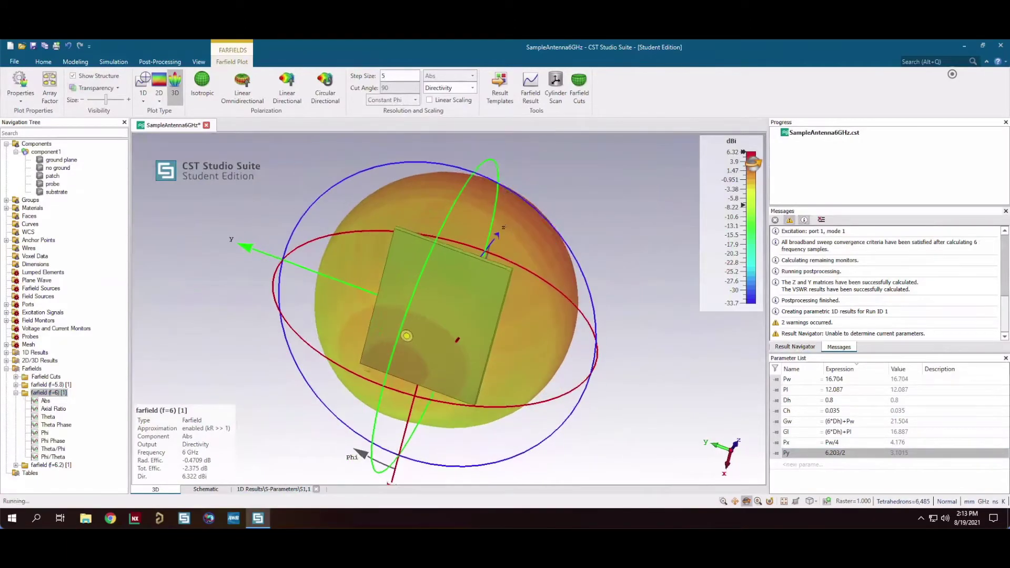
- Switch the 6 GHz farfield plot to Realized Gain and inspect the pattern around the antenna
click(470, 88)
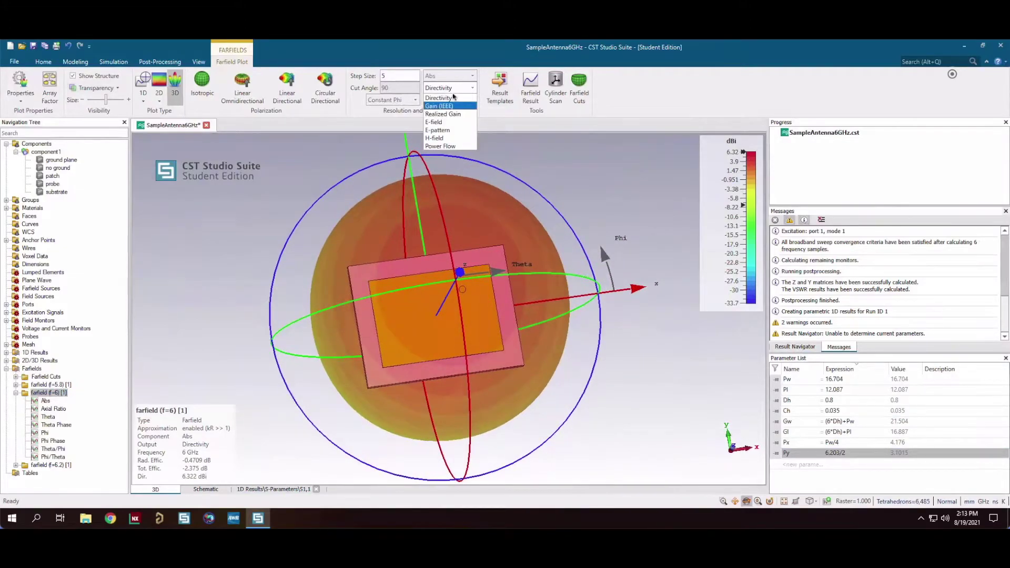
click(445, 113)
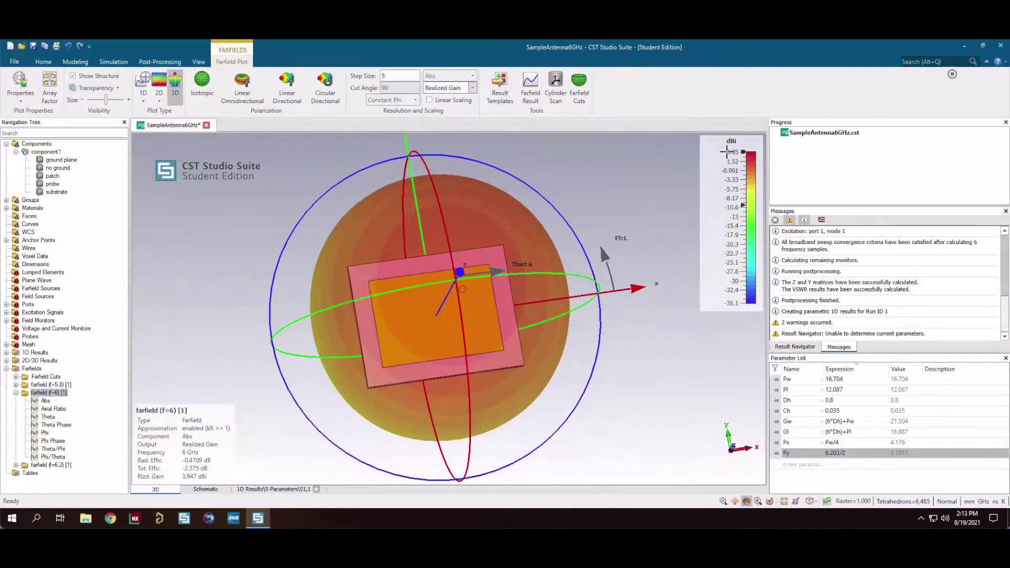
drag(486, 271, 476, 305)
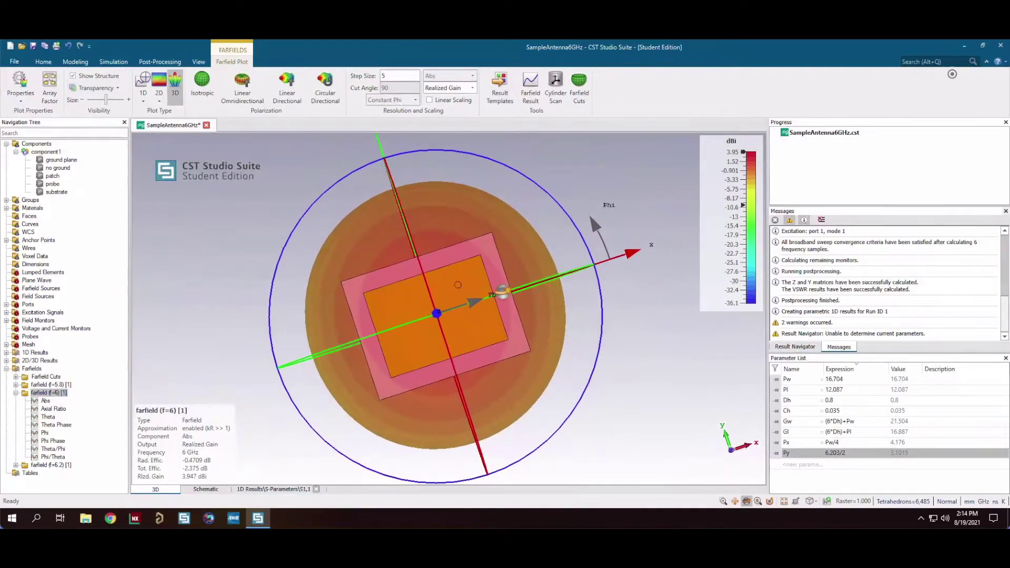
key(space)
- Examine the Phi=90 farfield cut of excitation 1 at f=6 in the polar plot
click(16, 377)
click(25, 385)
click(35, 400)
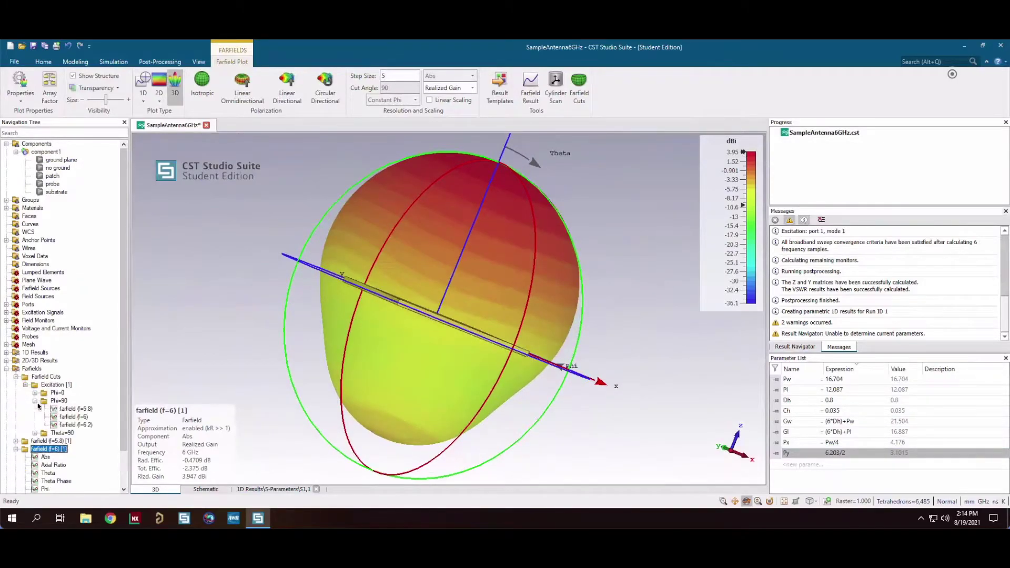
click(66, 417)
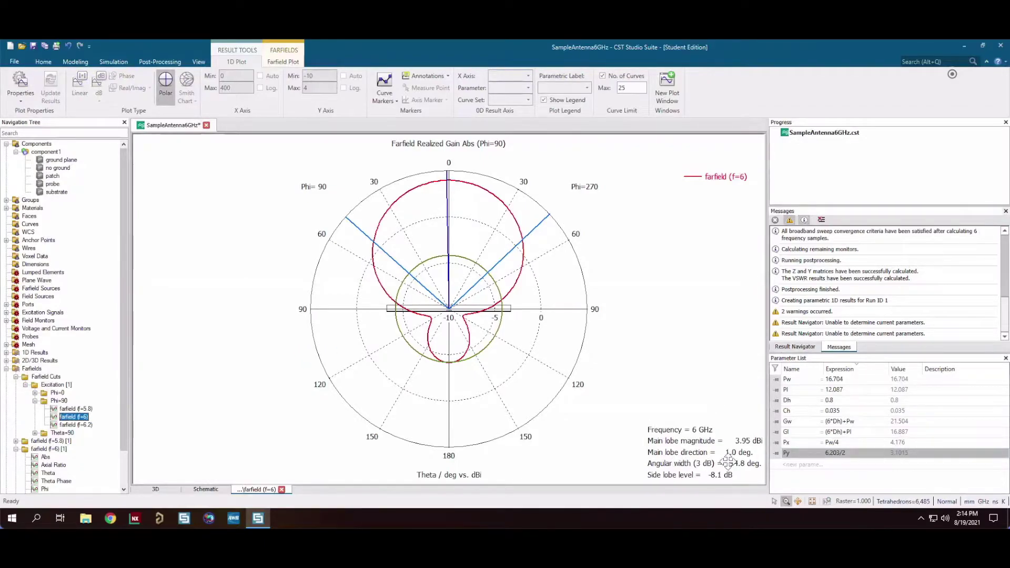
click(90, 409)
click(74, 417)
- Examine the Phi=0 farfield cut at f=6 in the polar plot
click(35, 401)
click(35, 394)
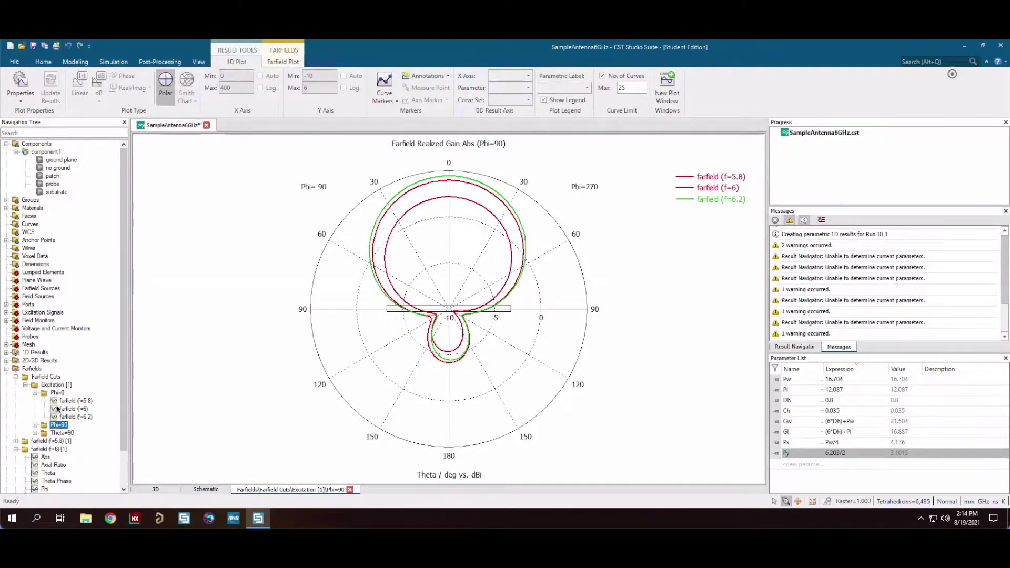
click(58, 410)
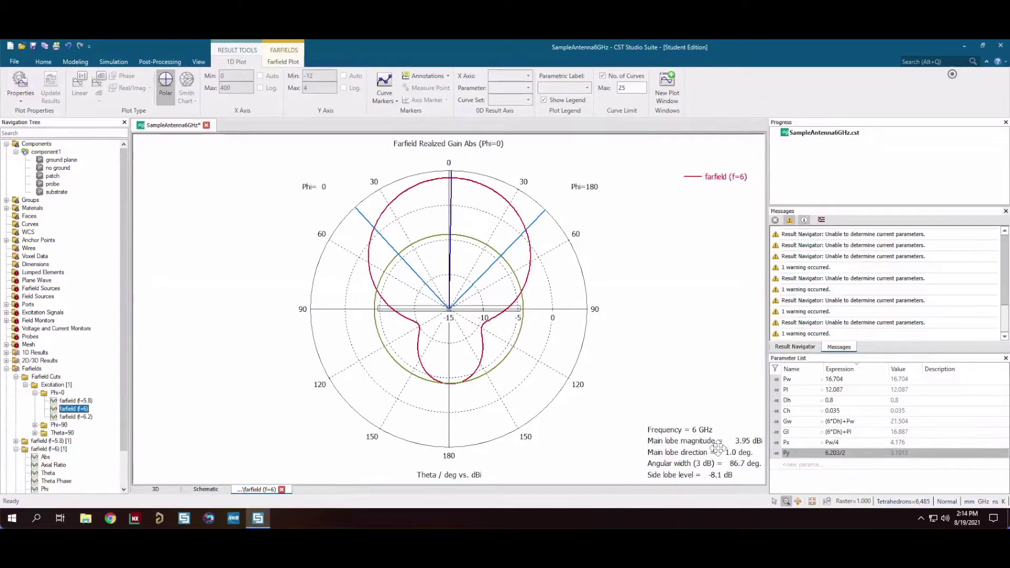
click(17, 377)
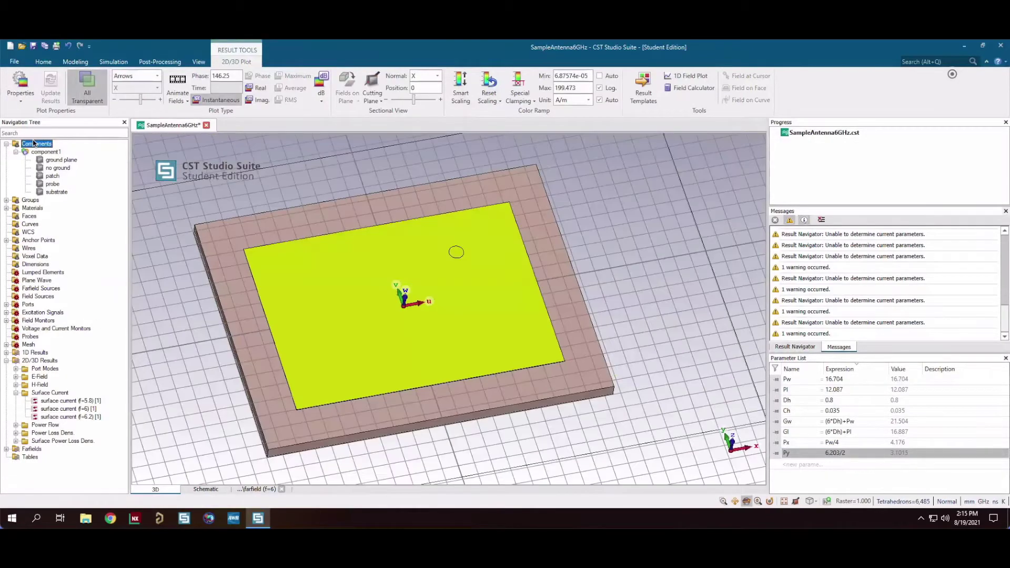
drag(440, 428, 368, 263)
scroll(368, 263, down, 3)
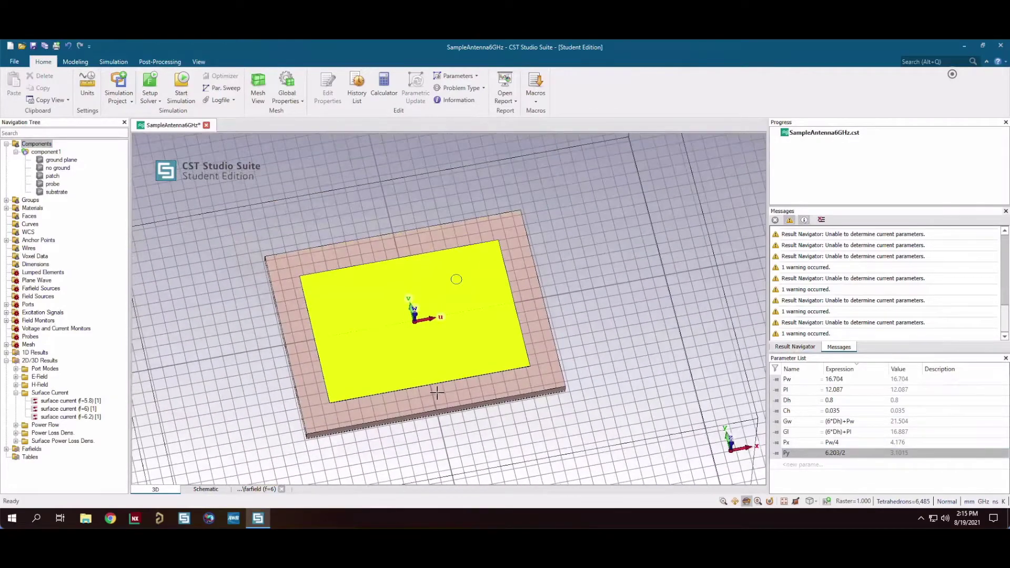
- Set parameter Px to the fixed value 4.176, deleting the current results, and update the model
scroll(347, 216, up, 5)
drag(347, 216, 450, 388)
key(space)
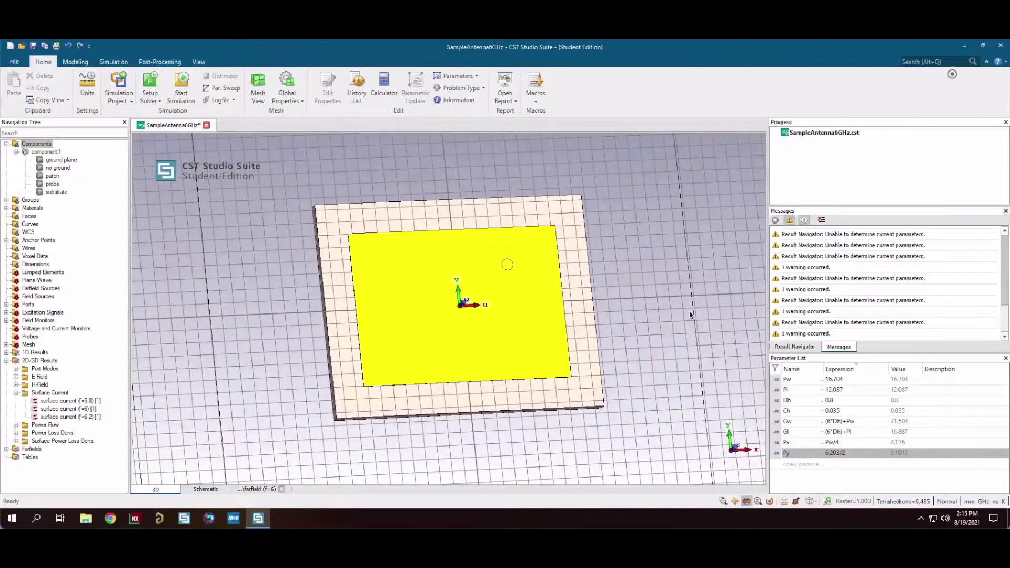
double_click(838, 443)
key(End)
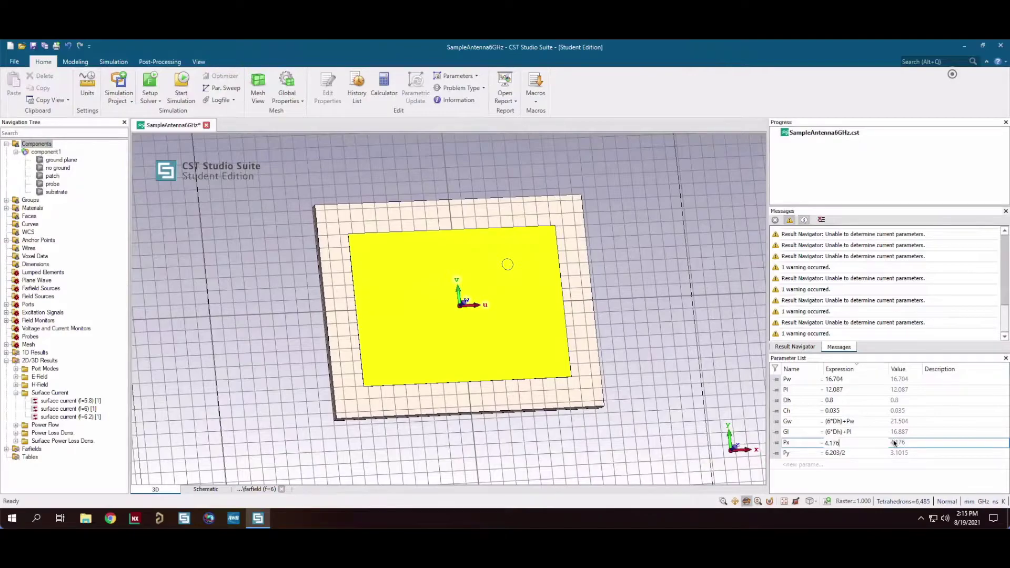
key(Return)
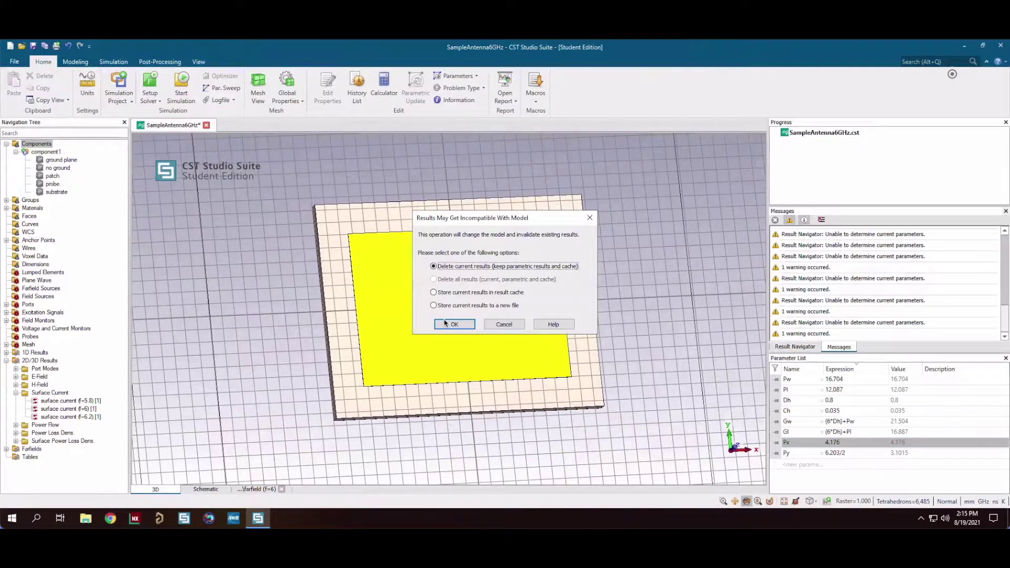
click(447, 324)
click(415, 87)
- Set parameter Py to the fixed value 3.1015 and update the model
double_click(848, 453)
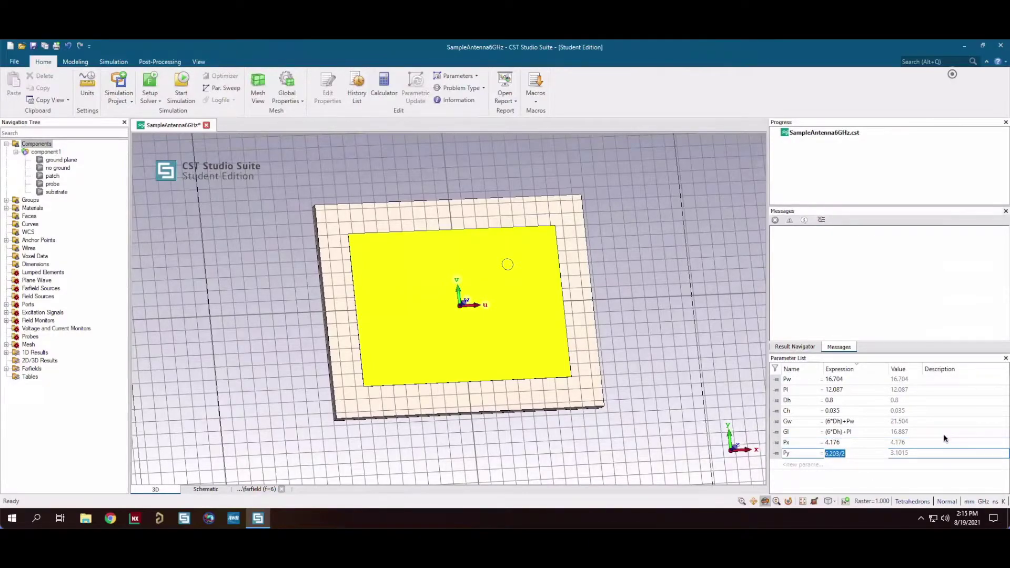
text(3.1015)
key(Return)
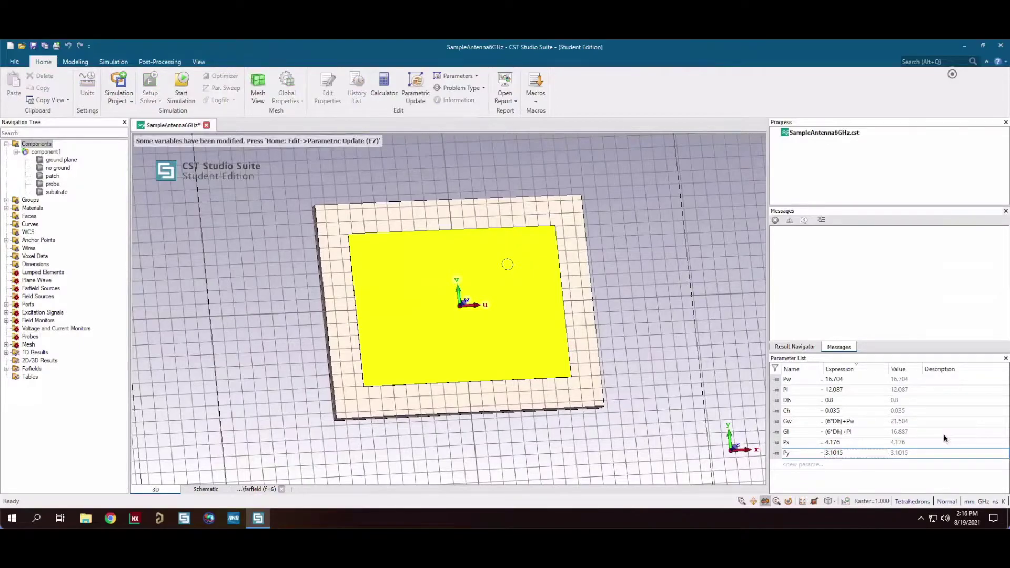
key(F7)
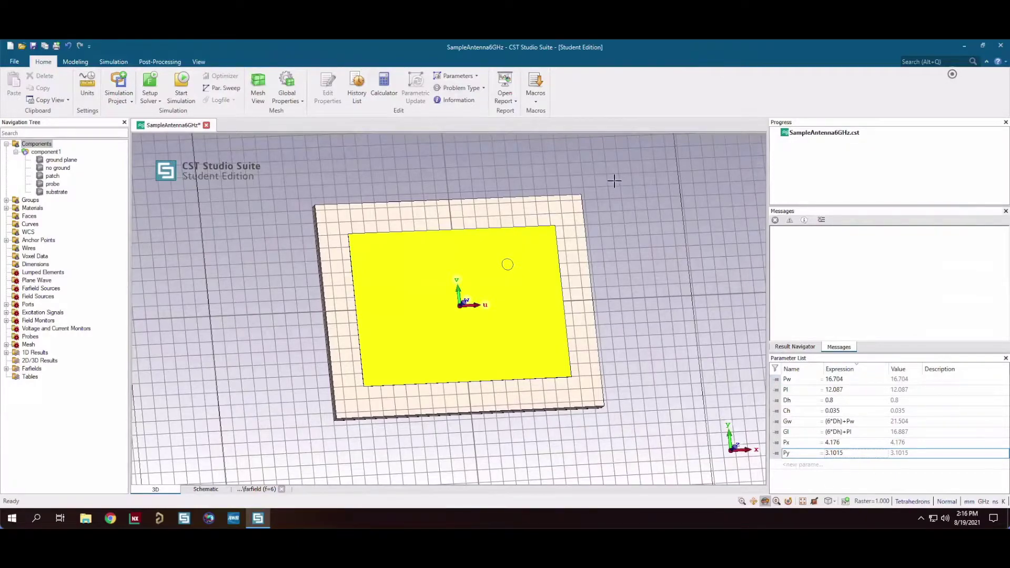
- Create a new sequence in a frequency domain parameter sweep and add Py as its sweep parameter
click(75, 61)
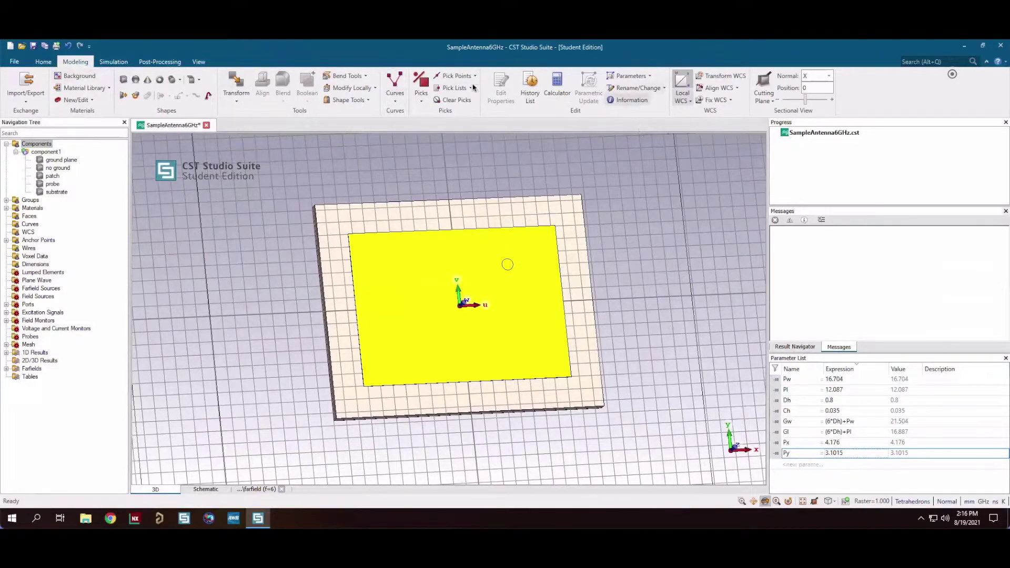
click(113, 62)
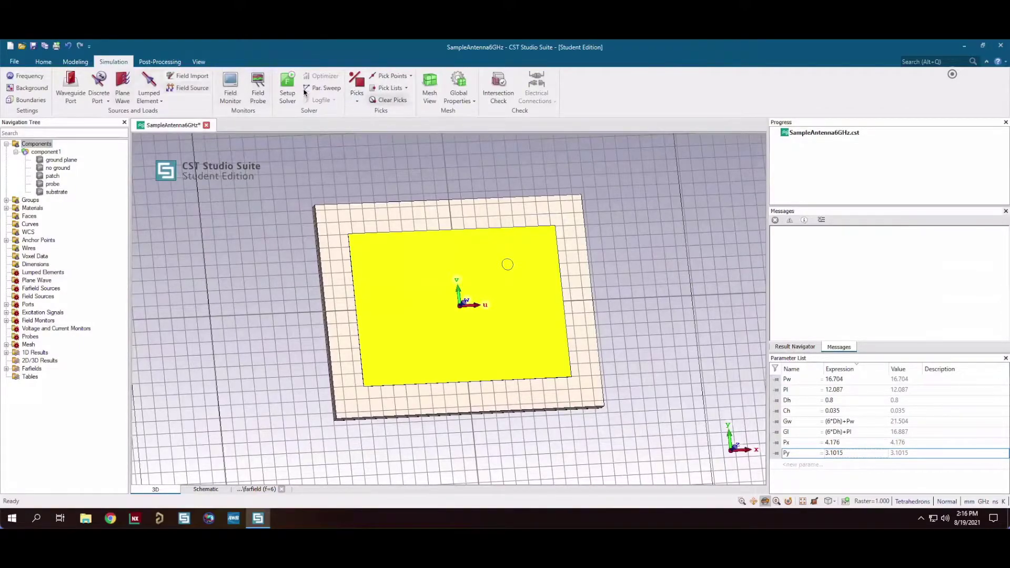
click(324, 88)
drag(493, 184, 440, 178)
click(319, 345)
click(353, 345)
click(433, 237)
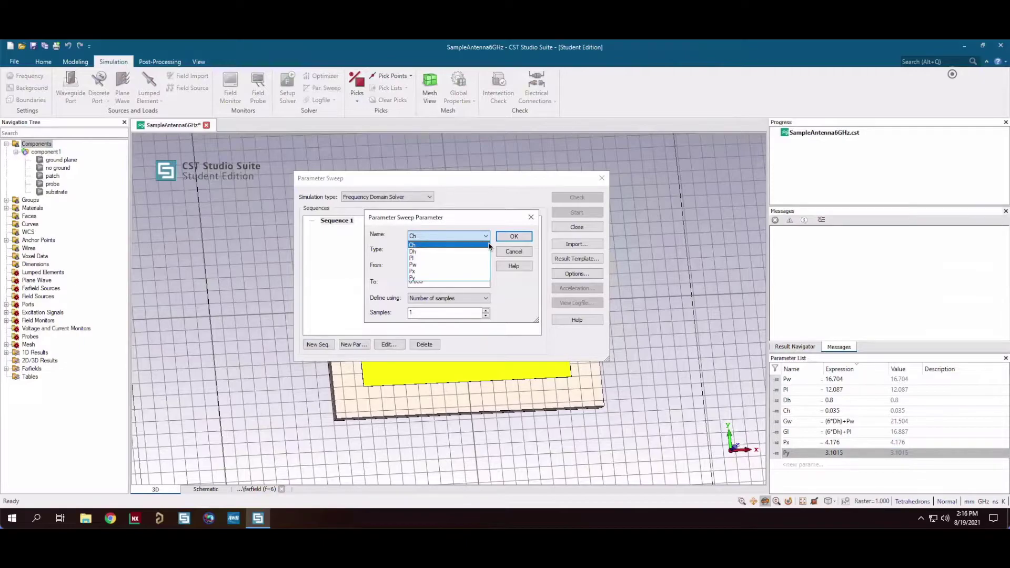
click(436, 277)
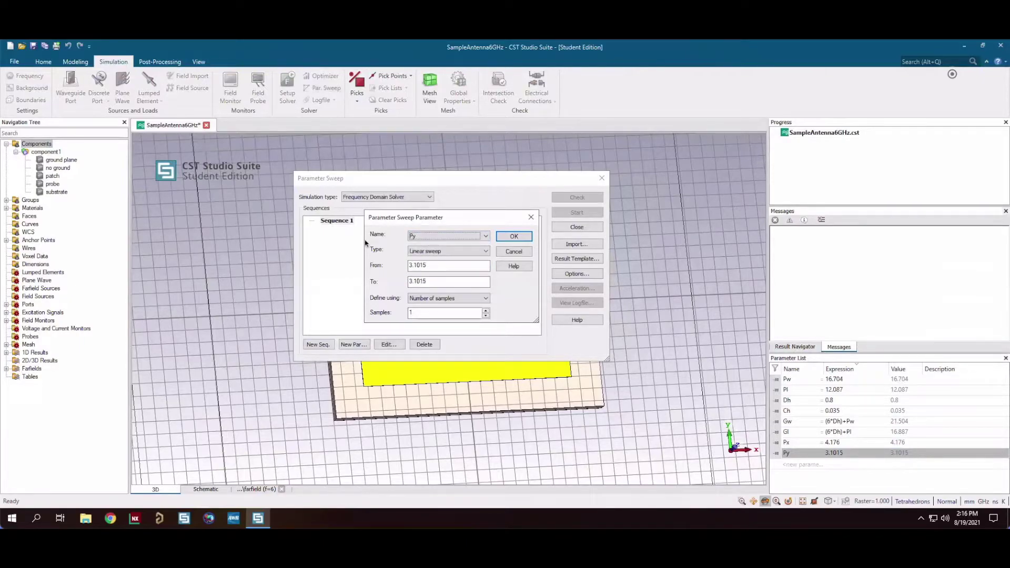
- Define the linear Py sweep from 1.5 to 4.5 with 11 samples and start it
double_click(437, 266)
text(2)
key(Tab)
text(4)
click(485, 311)
click(485, 311)
click(485, 310)
click(485, 311)
click(485, 310)
click(485, 310)
text(1.5)
click(419, 282)
click(485, 310)
click(485, 310)
click(485, 311)
click(485, 311)
click(514, 236)
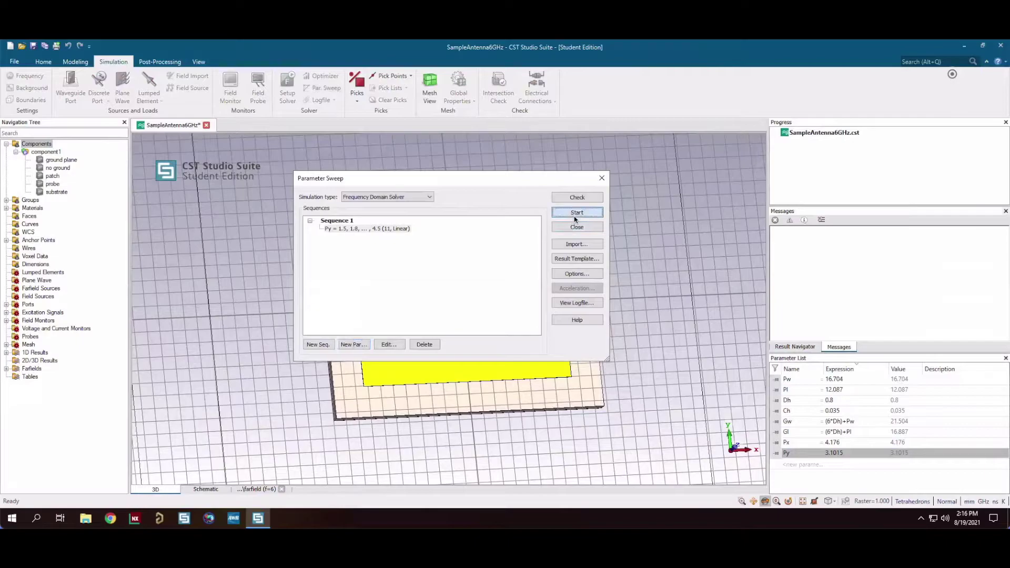
click(576, 212)
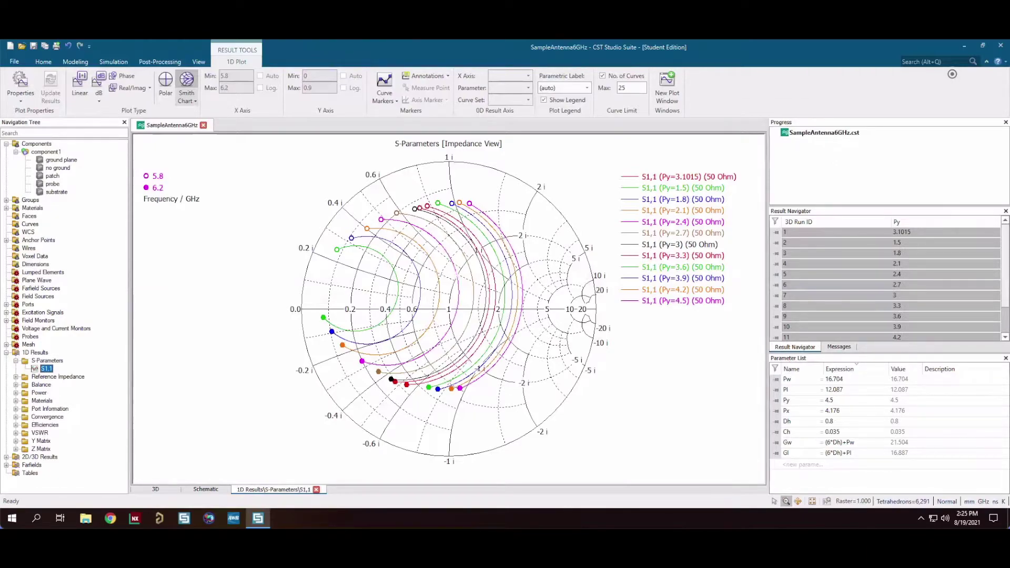
- Examine the swept S1,1 curves in the Smith chart and isolate the Py=2.4 run
scroll(453, 309, up, 3)
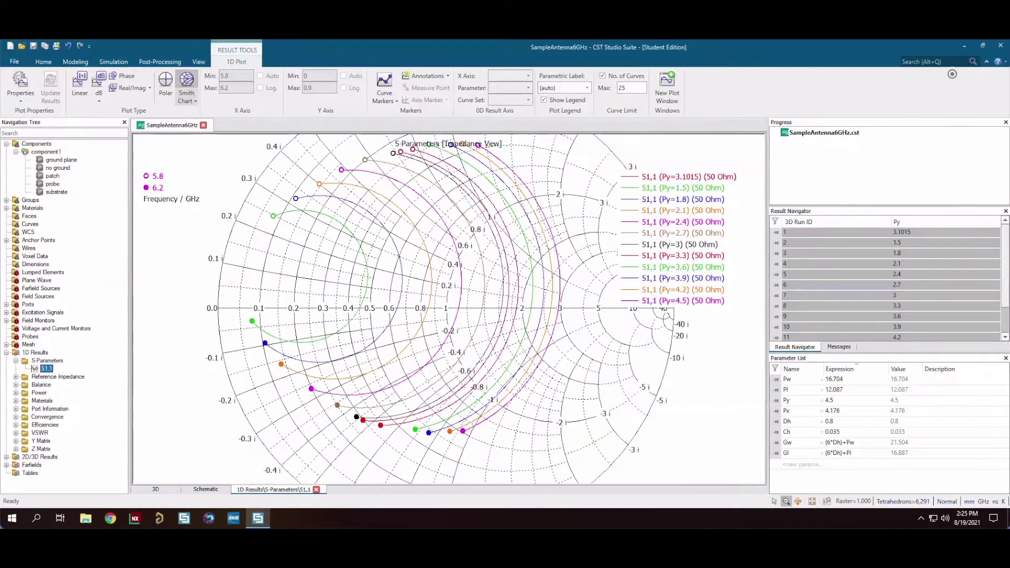
scroll(449, 309, down, 3)
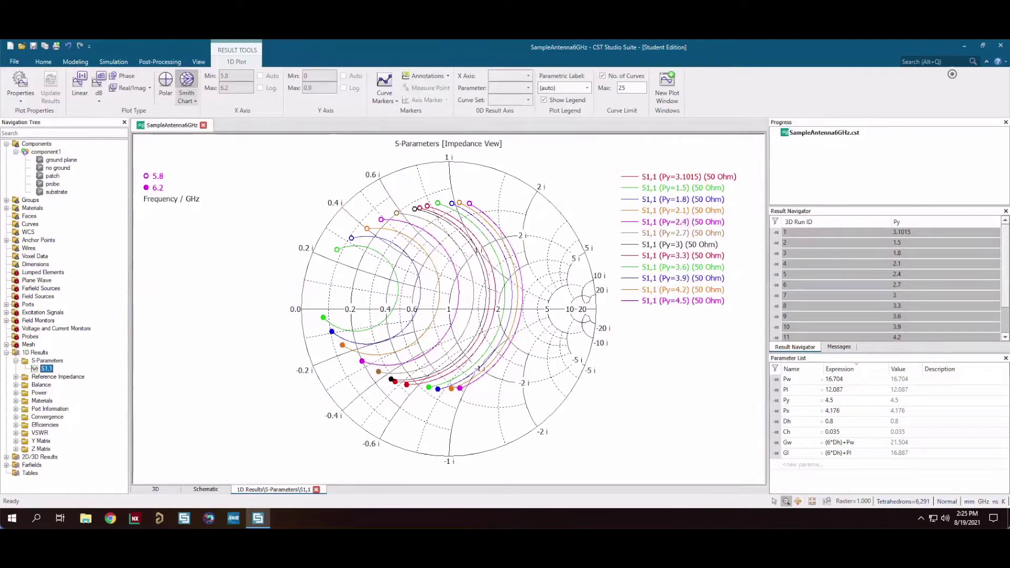
click(870, 275)
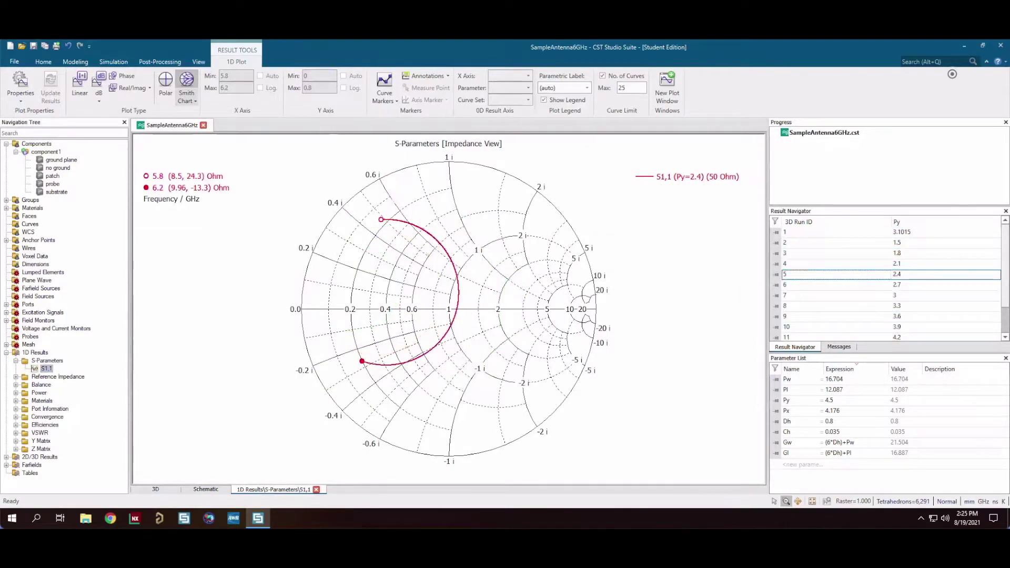
- Plot the Py=2.4 S1,1 curve in dB and place a curve marker at its minimum
click(99, 82)
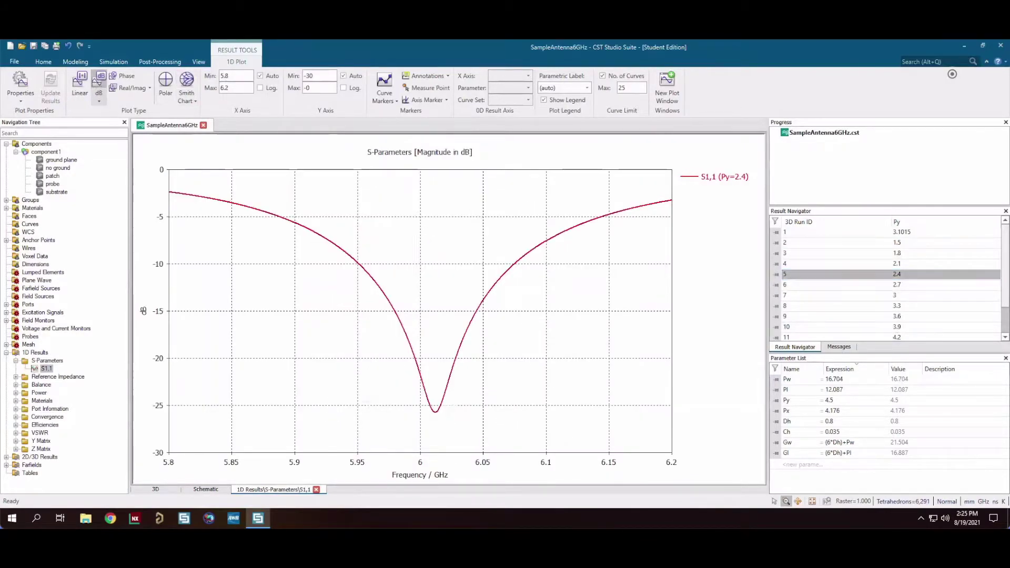
right_click(449, 143)
click(489, 185)
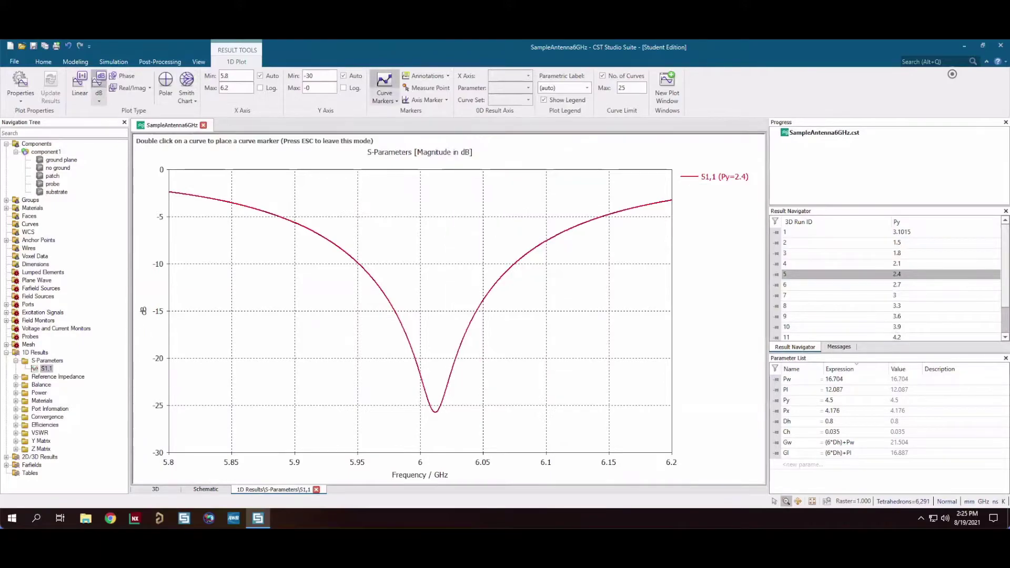
double_click(437, 414)
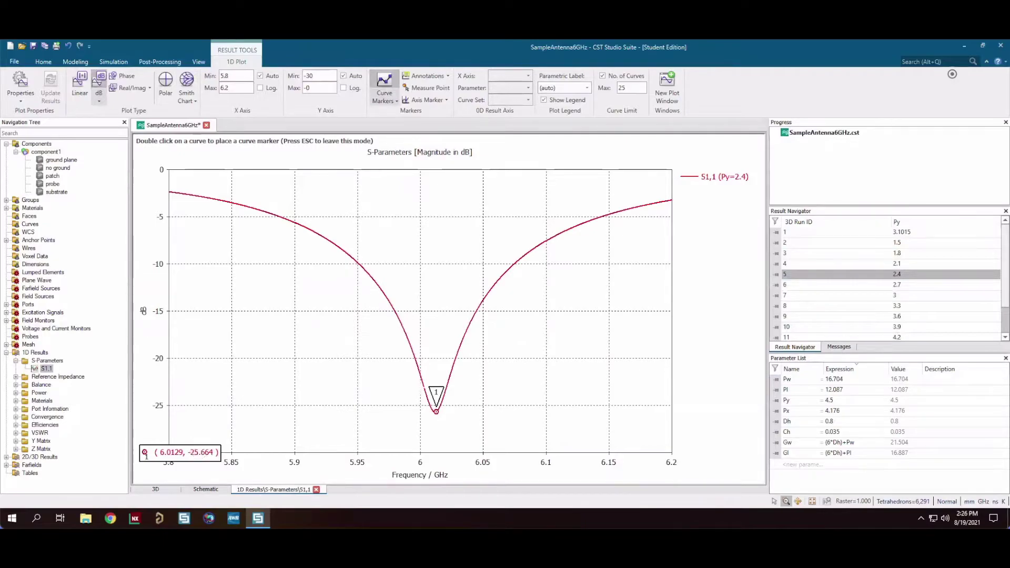
- Compare the S1,1 dB curves for Py=2.1, 2.4 and 2.7, together and individually
click(916, 264)
drag(918, 272, 920, 285)
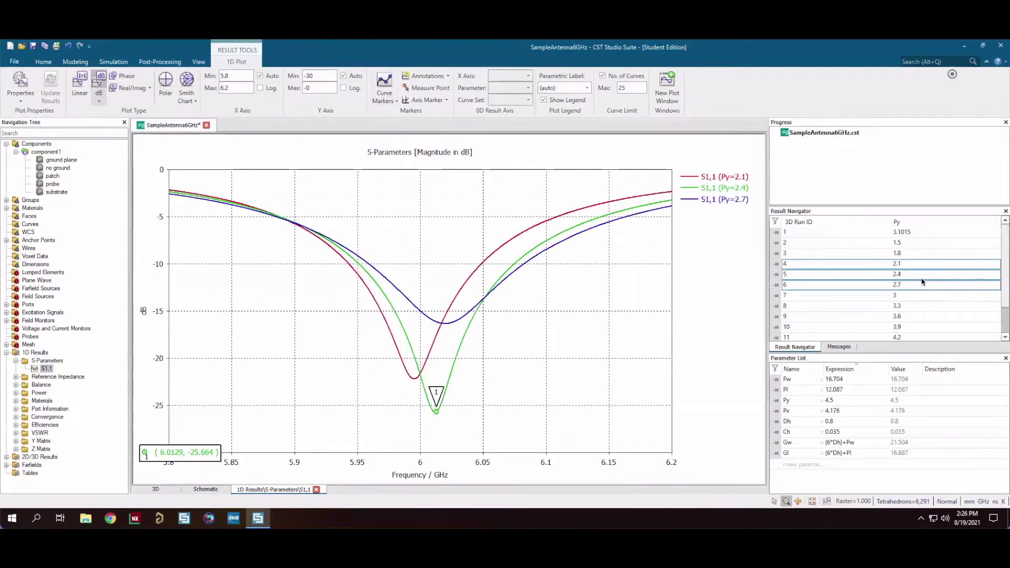
click(916, 264)
key(Down)
key(Down)
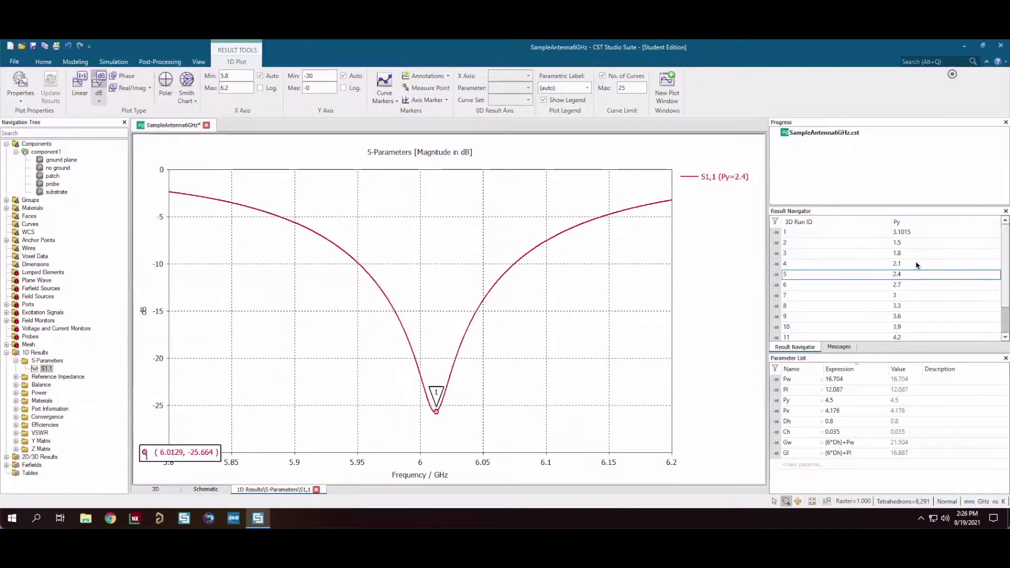
key(Up)
key(Up)
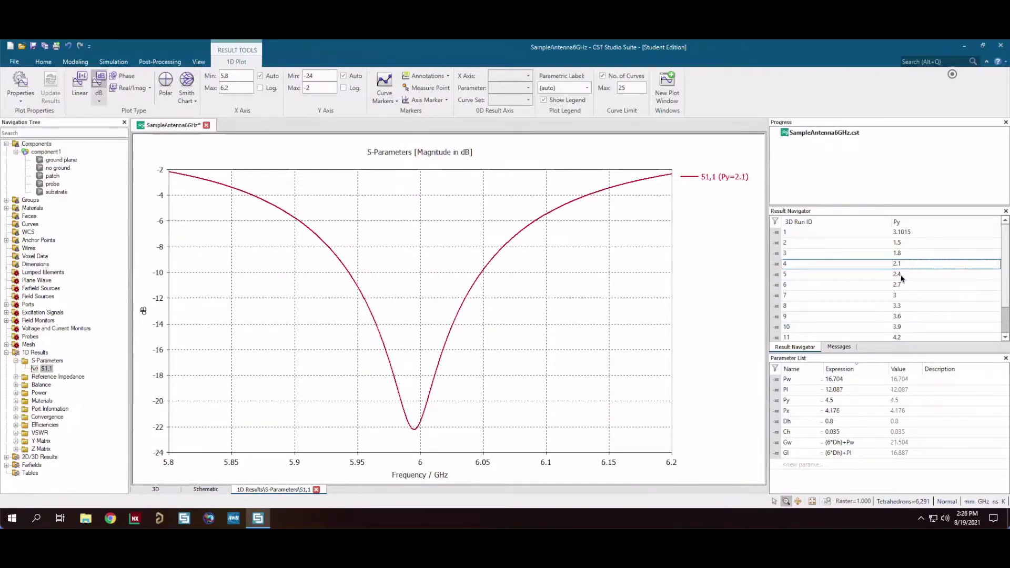
click(901, 278)
key(Up)
key(Down)
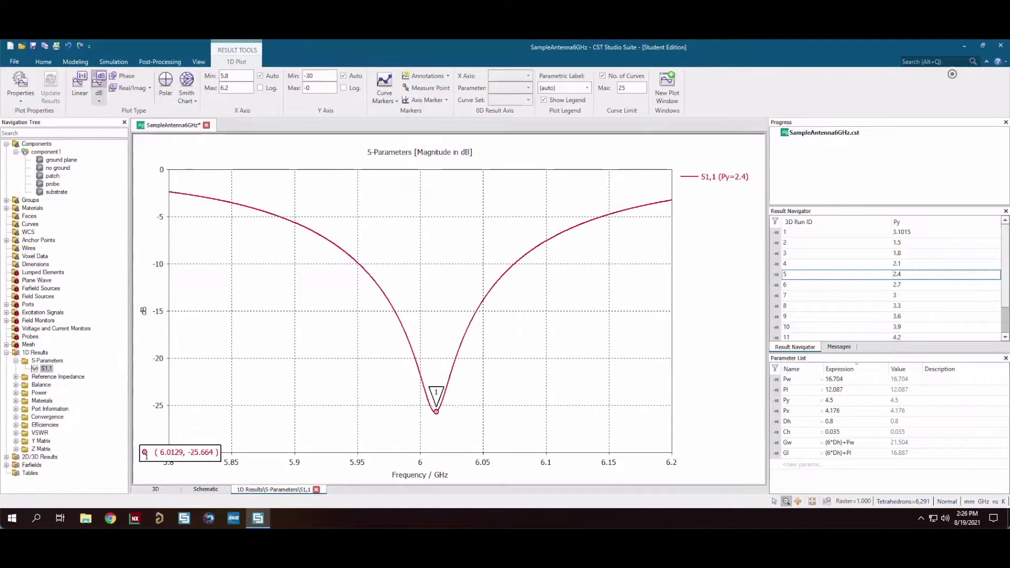
click(898, 285)
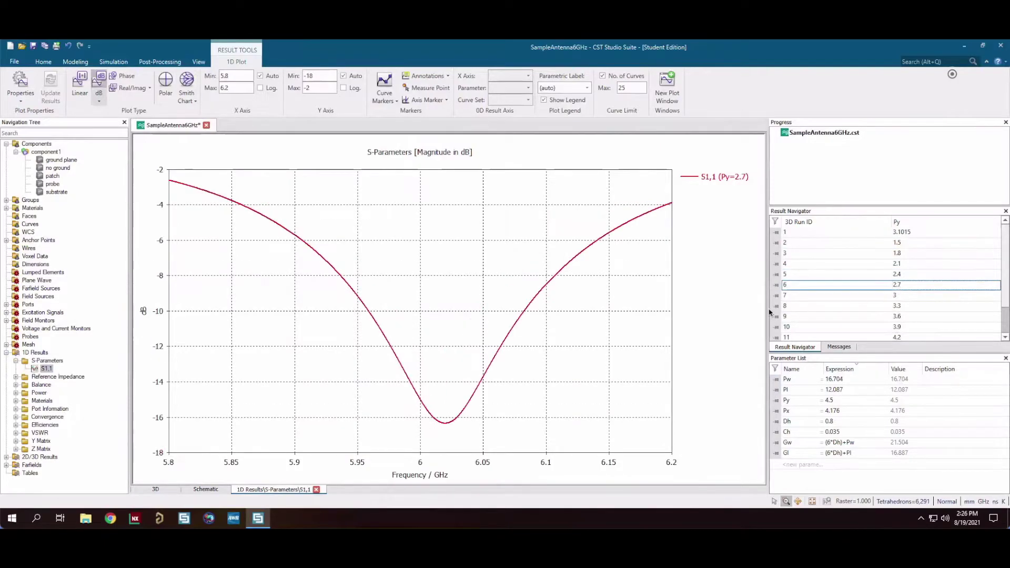
click(915, 265)
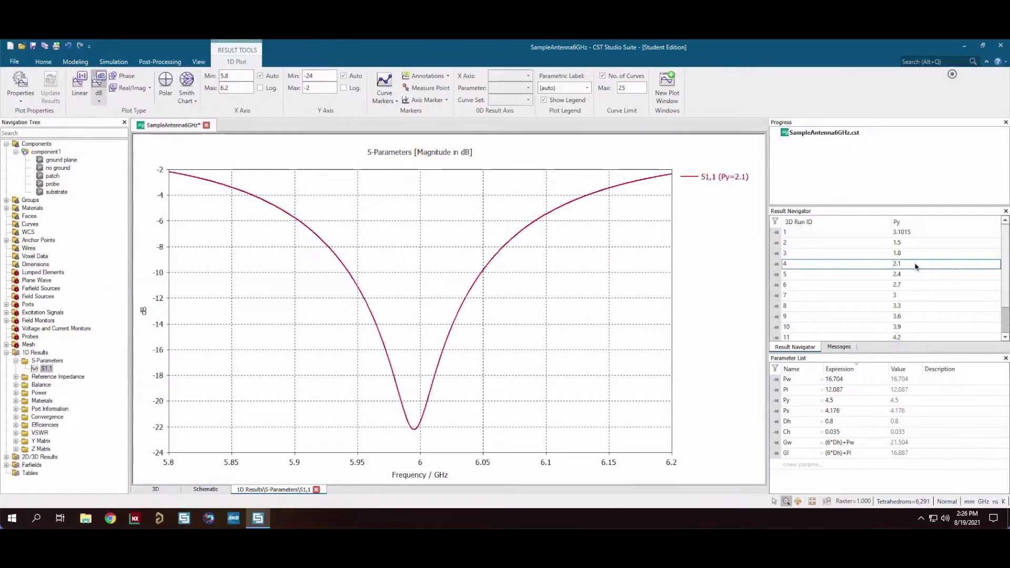
- Edit the Py parameter in sweep Sequence 1 to range from 2.1 to 2.7
click(36, 143)
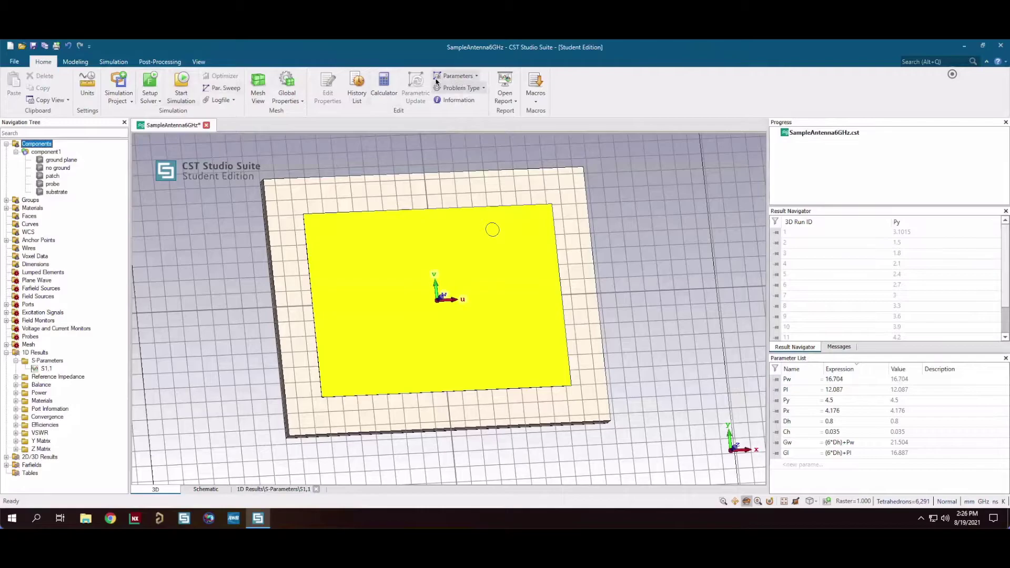
click(113, 62)
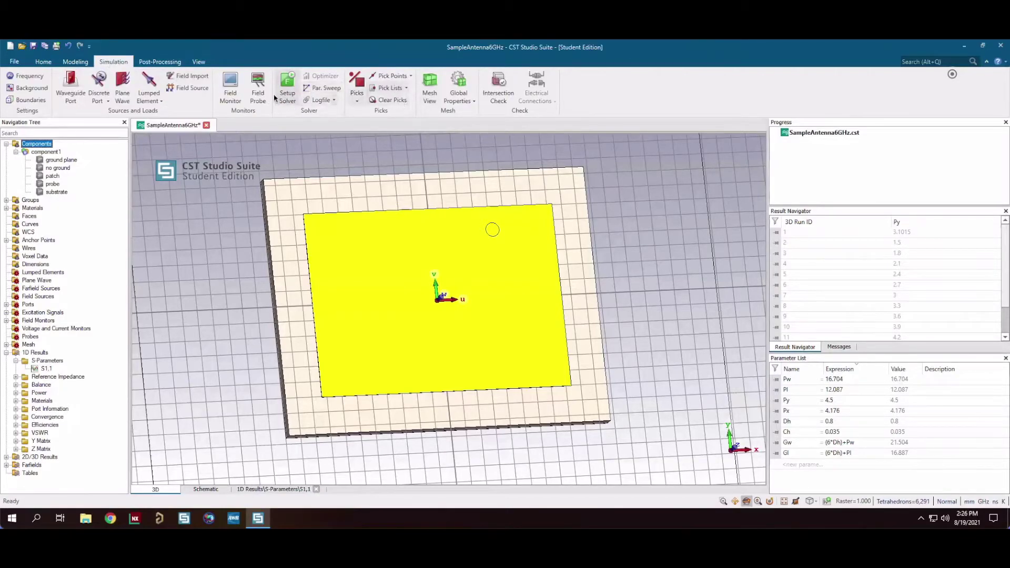
click(322, 88)
click(429, 235)
click(453, 353)
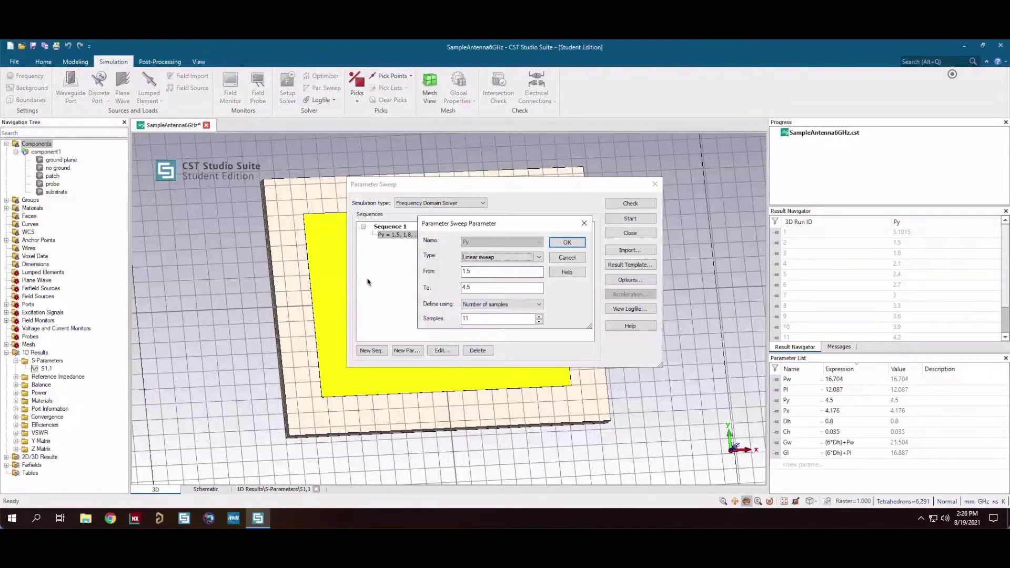
drag(477, 288, 440, 283)
text(2.8)
key(shift+Tab)
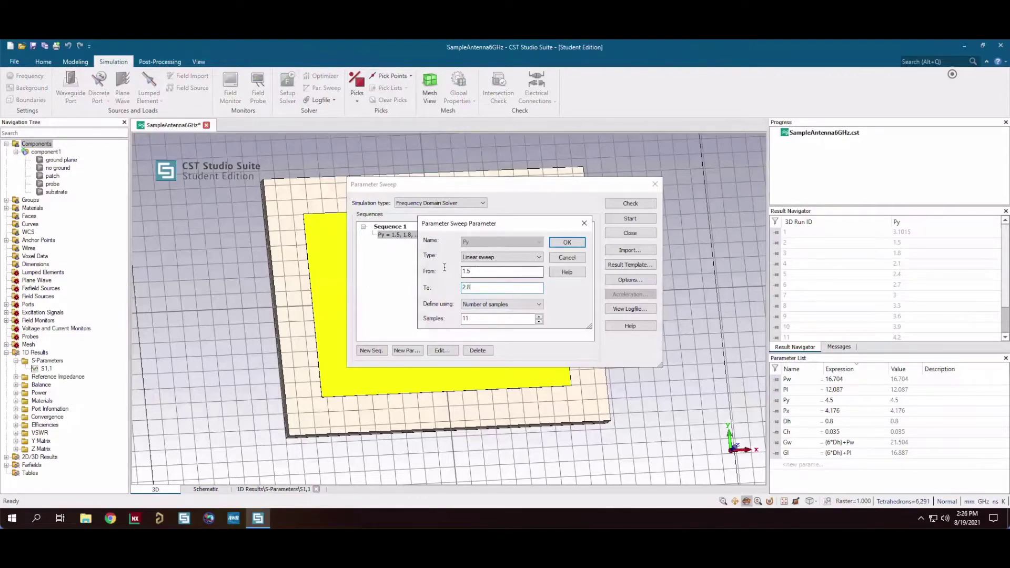
text(2.1)
click(478, 286)
- Set the Py sweep to 12 samples and start the refined parameter sweep
click(539, 322)
click(540, 323)
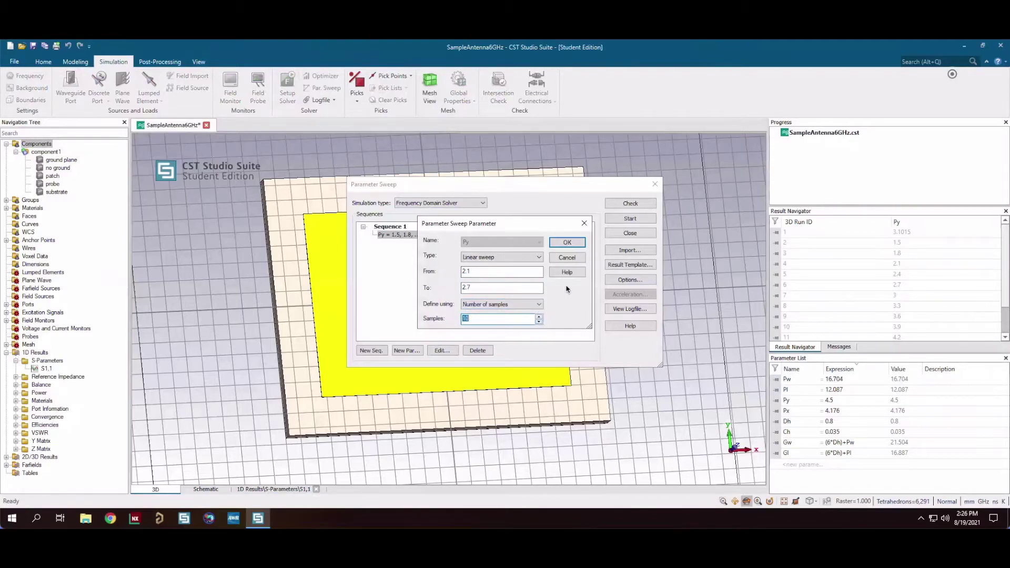
double_click(540, 316)
click(567, 242)
click(638, 219)
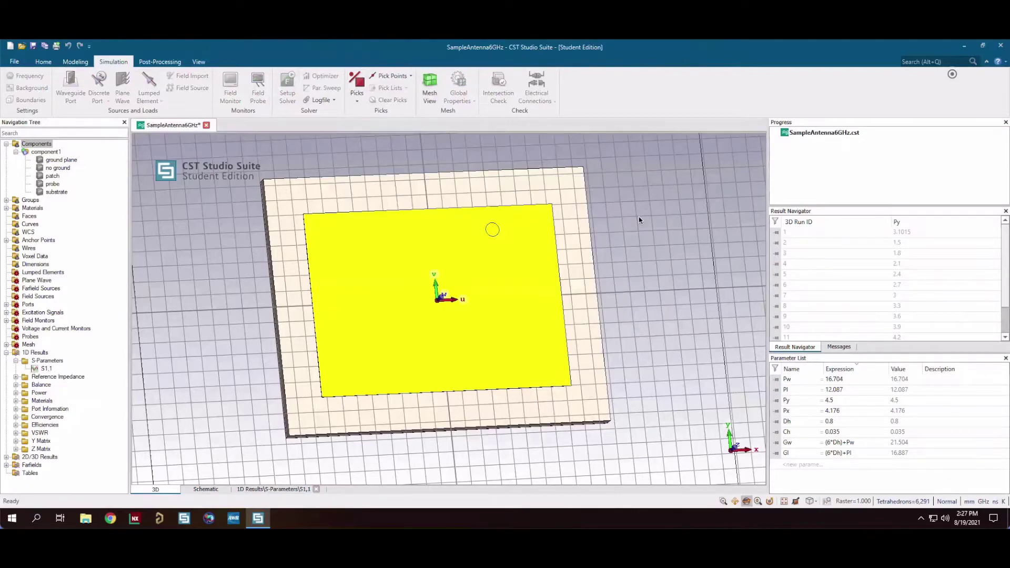
click(470, 324)
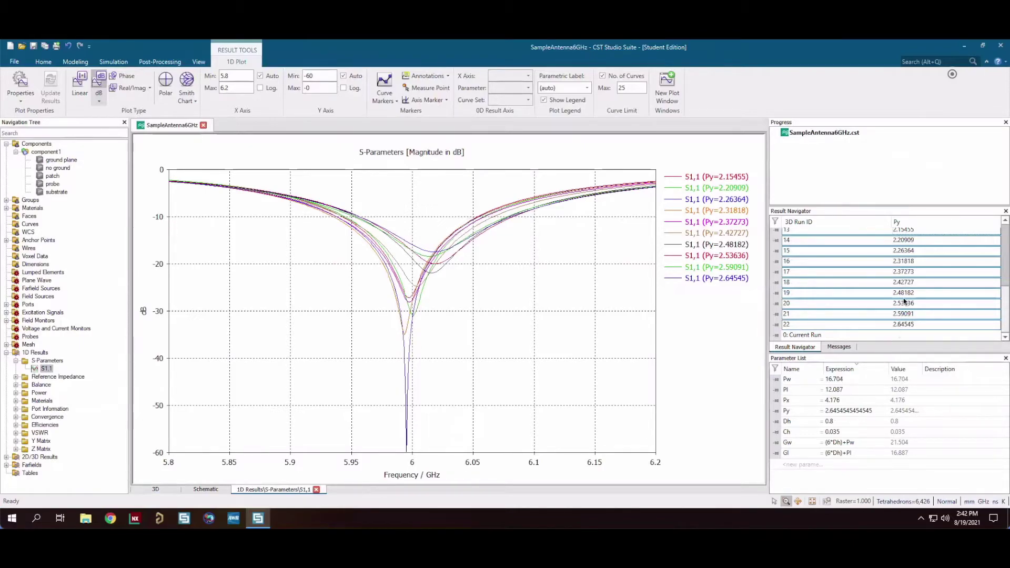
- Inspect the individual S1,1 curves of the refined sweep from Py=2.15455 to Py=2.26364
scroll(903, 303, up, 1)
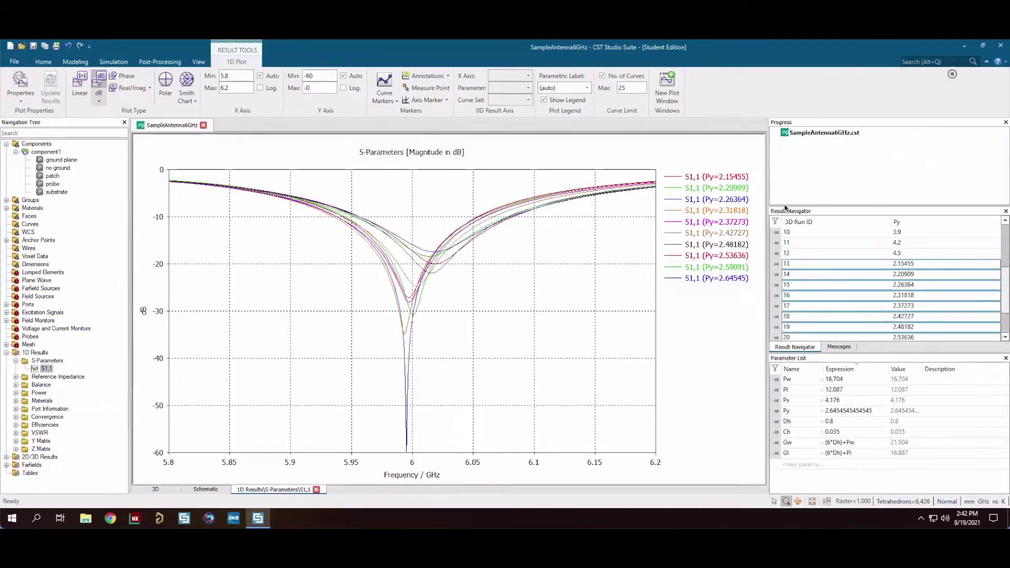
drag(789, 206, 789, 197)
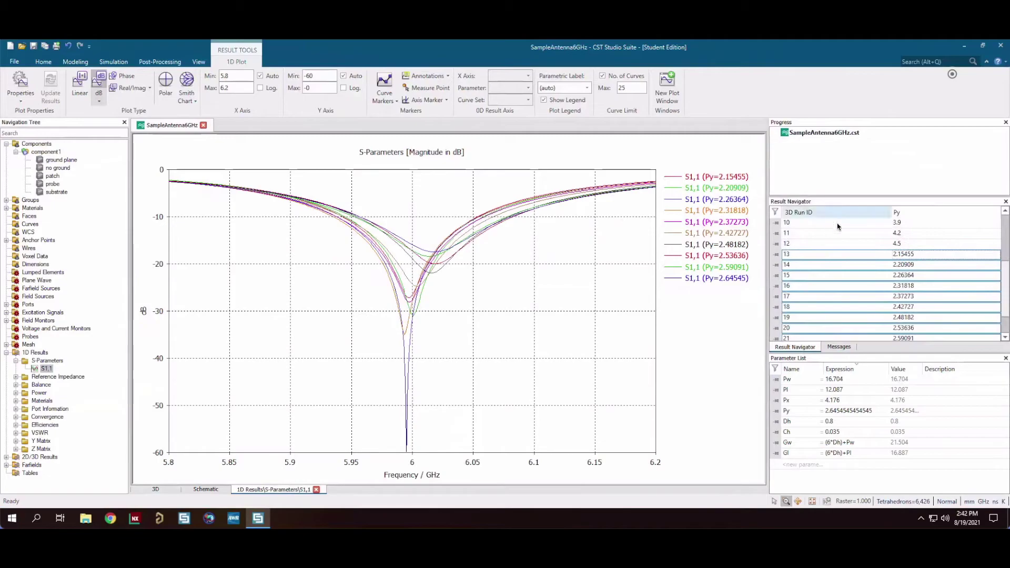
click(856, 255)
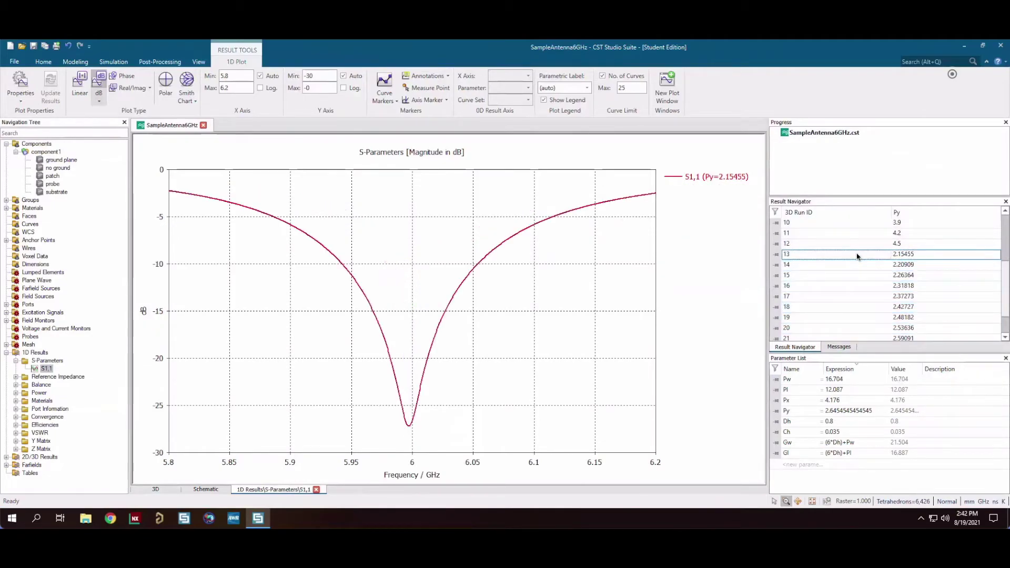
key(Down)
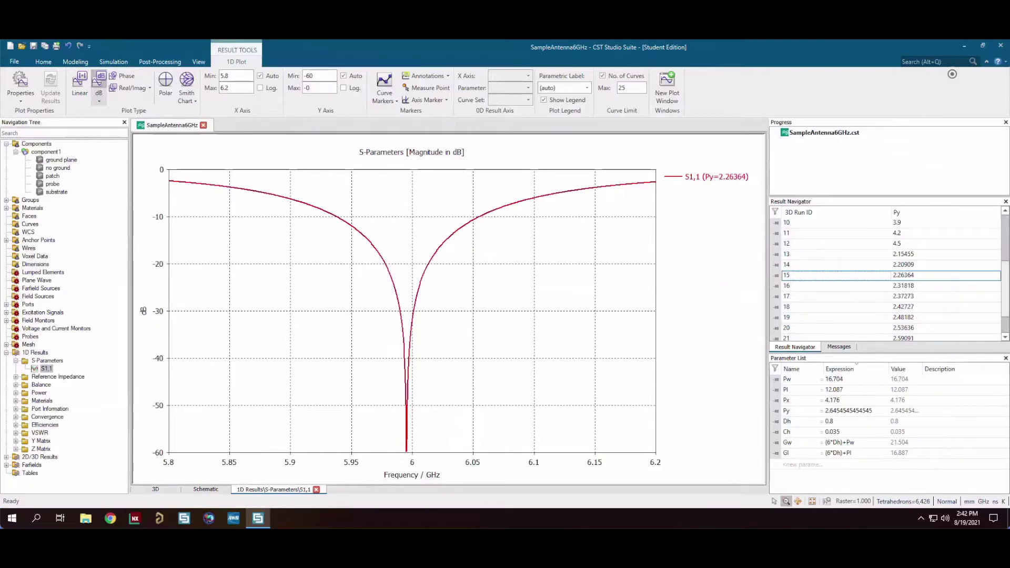
- View the S1,1 result for Py=2.26364 on a Smith chart, and return to the dB magnitude plot
click(187, 85)
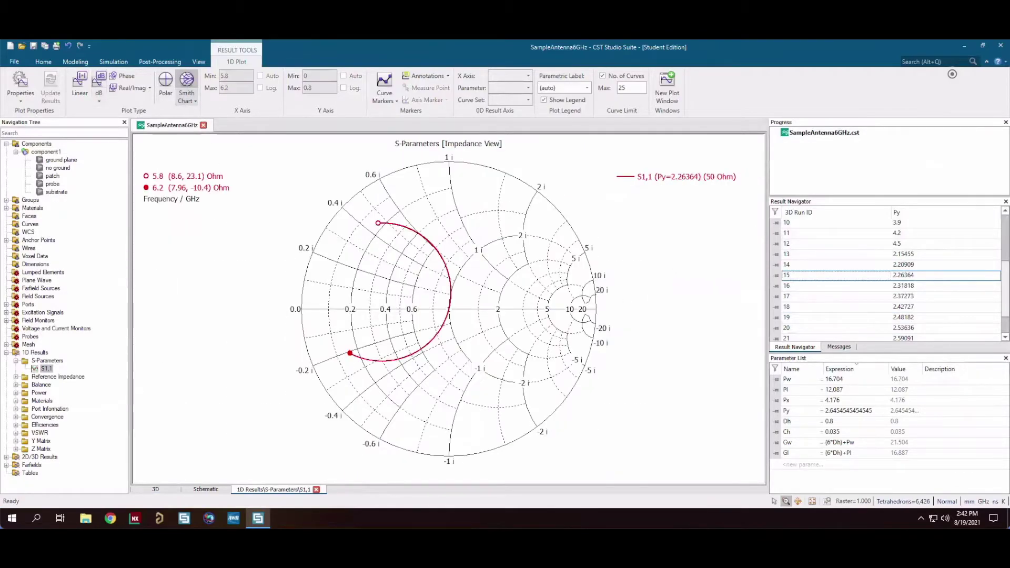
scroll(450, 309, up, 1)
click(99, 85)
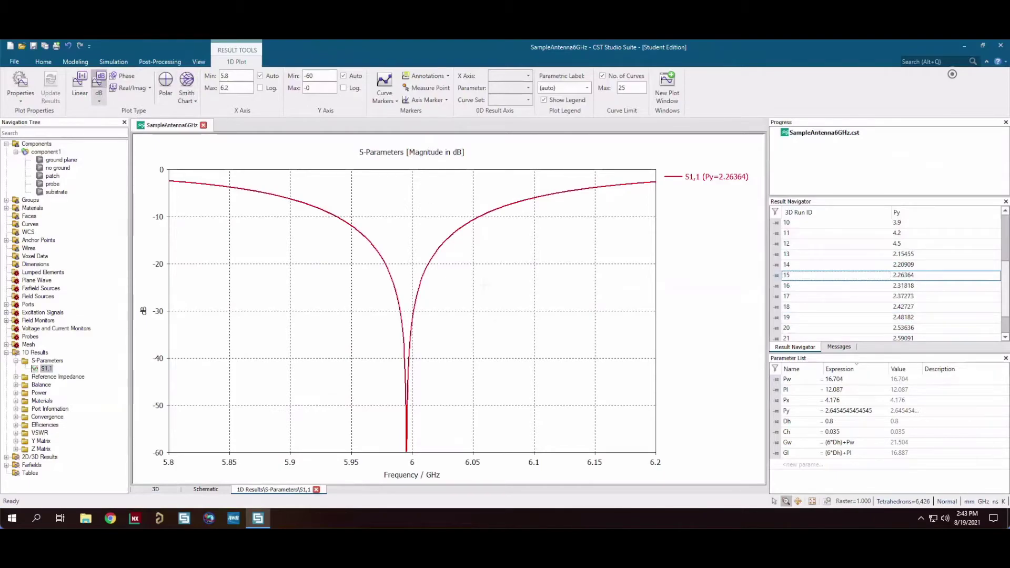
- Place a curve marker at the minimum of the S1,1 dB curve for Py=2.26364
right_click(405, 176)
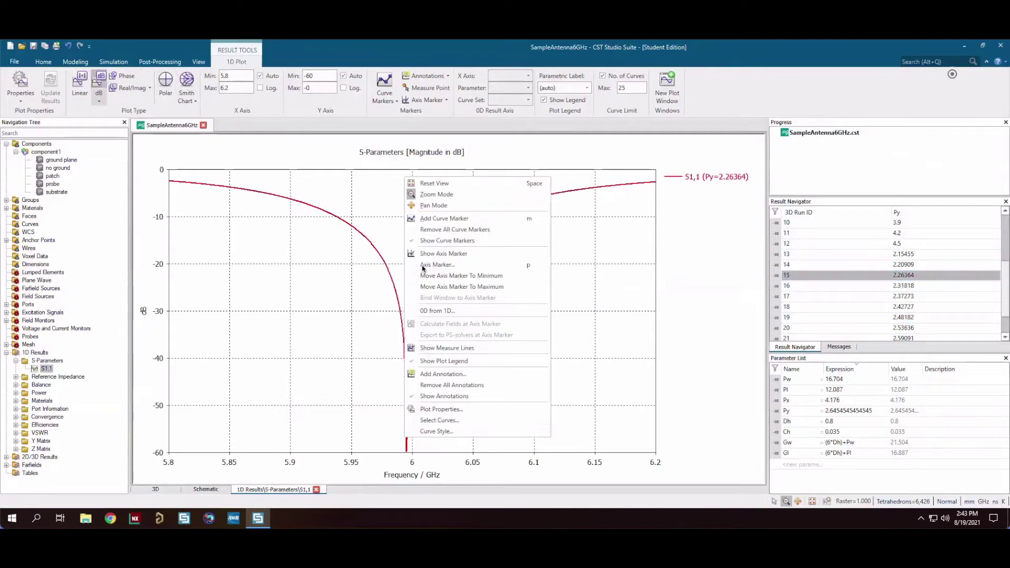
click(463, 216)
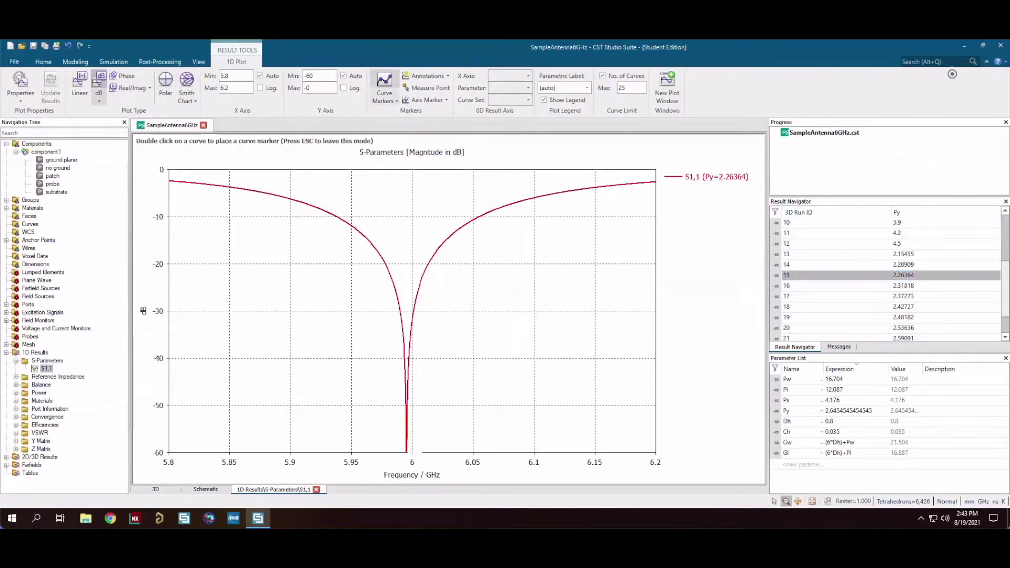
double_click(406, 453)
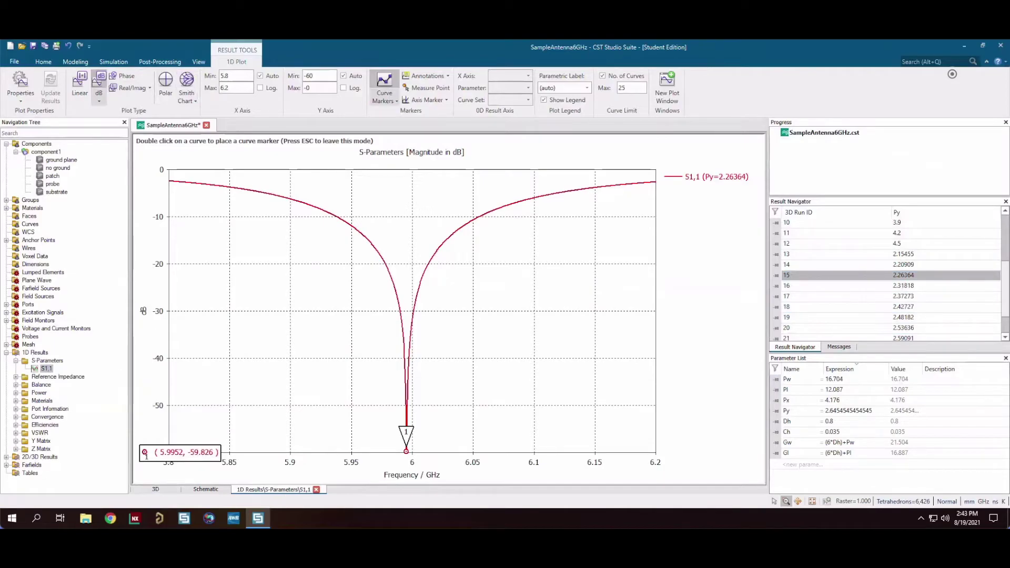
- Display the S1,1 curve for Py=2.20909 and place a curve marker at its minimum, with the label below the curve
click(867, 266)
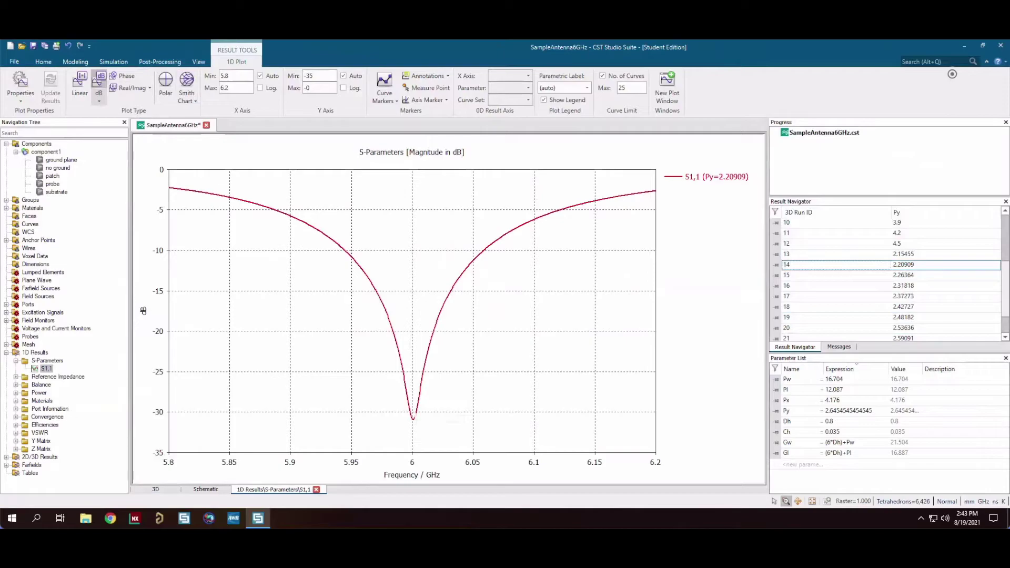
right_click(414, 157)
click(458, 200)
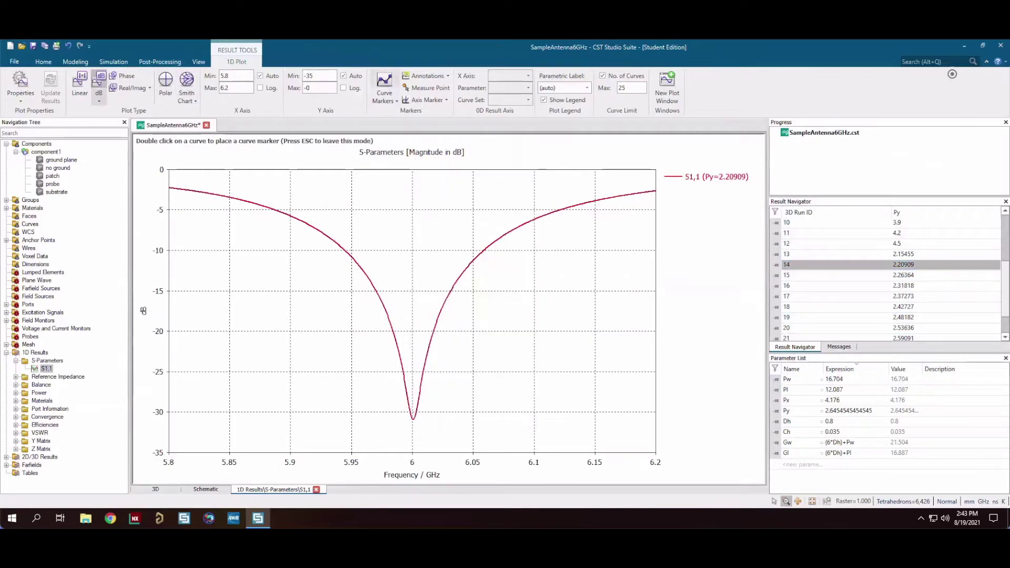
double_click(413, 421)
drag(415, 404, 413, 436)
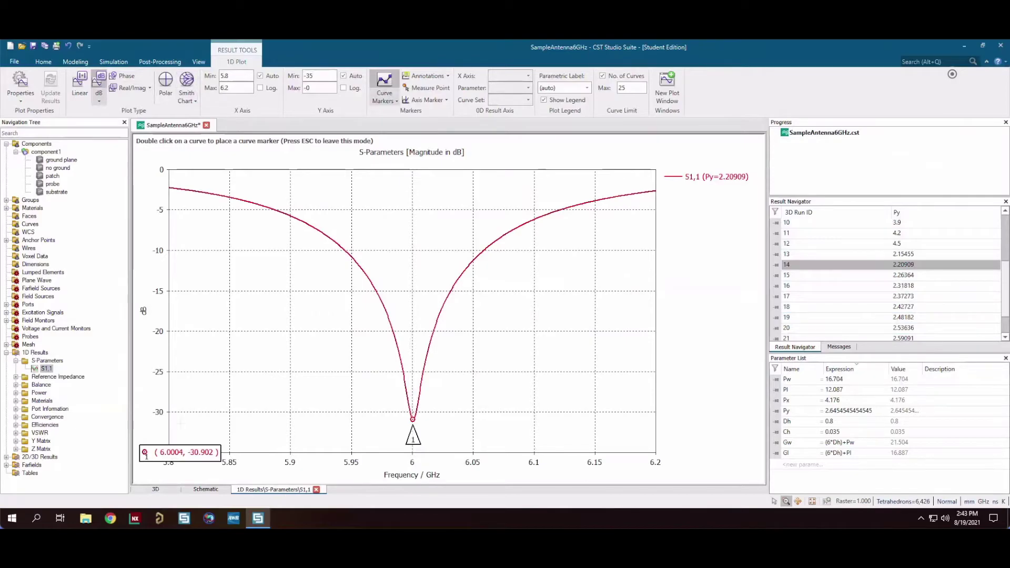
- Check the marked impedances on the Smith chart for Py=2.20909 and Py=2.26364
click(185, 84)
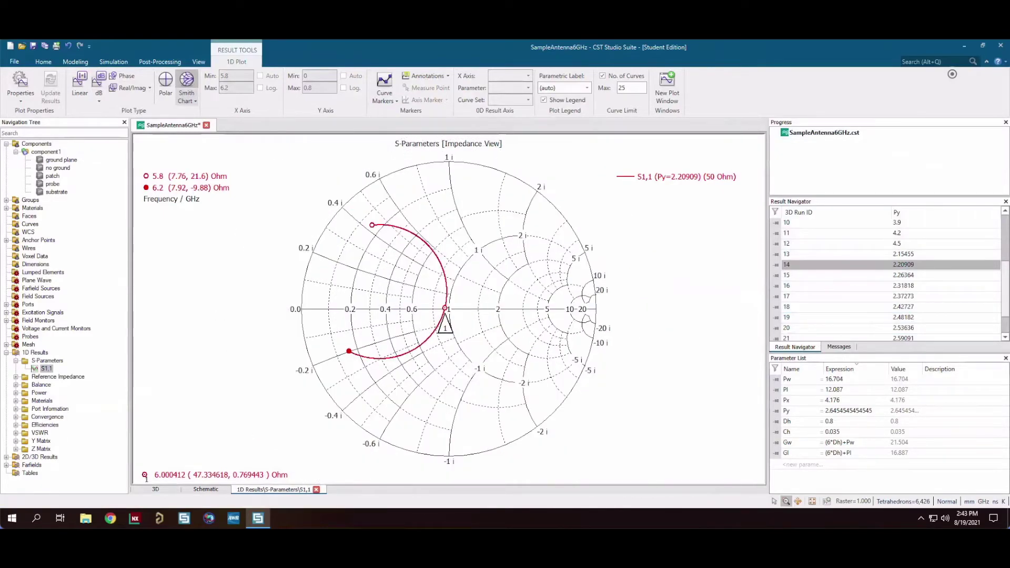
click(47, 145)
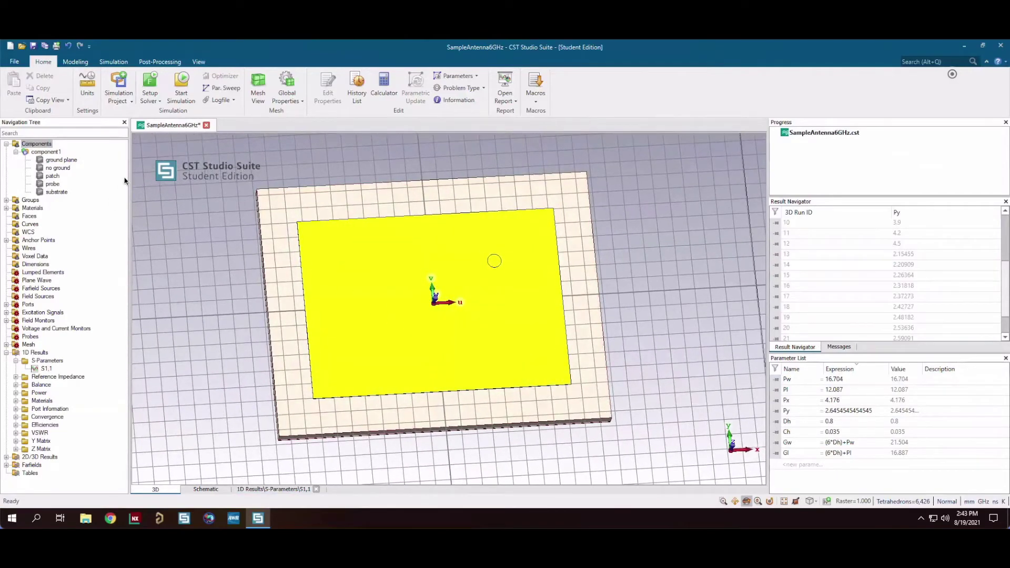
click(46, 369)
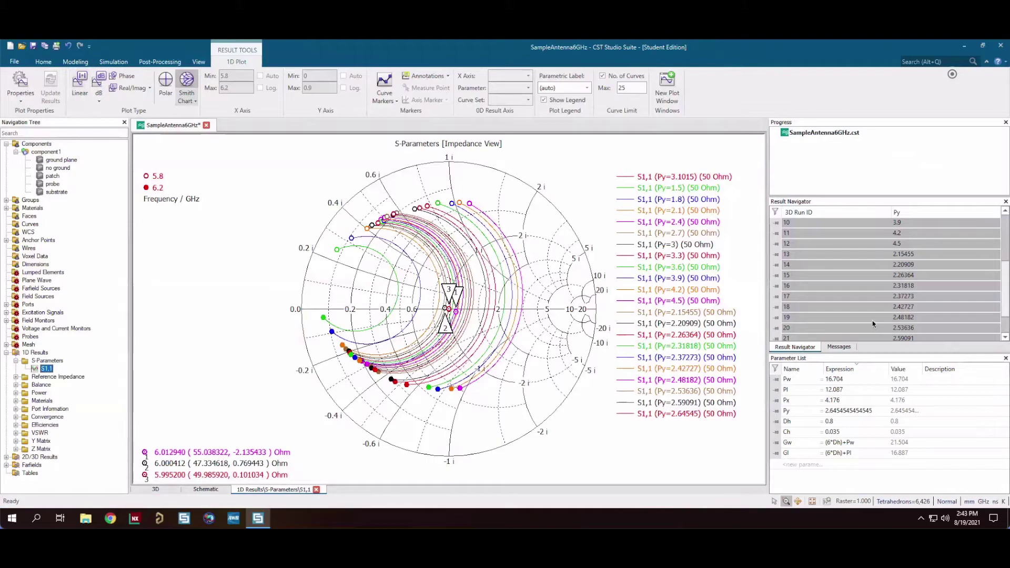
drag(871, 296, 869, 290)
key(Up)
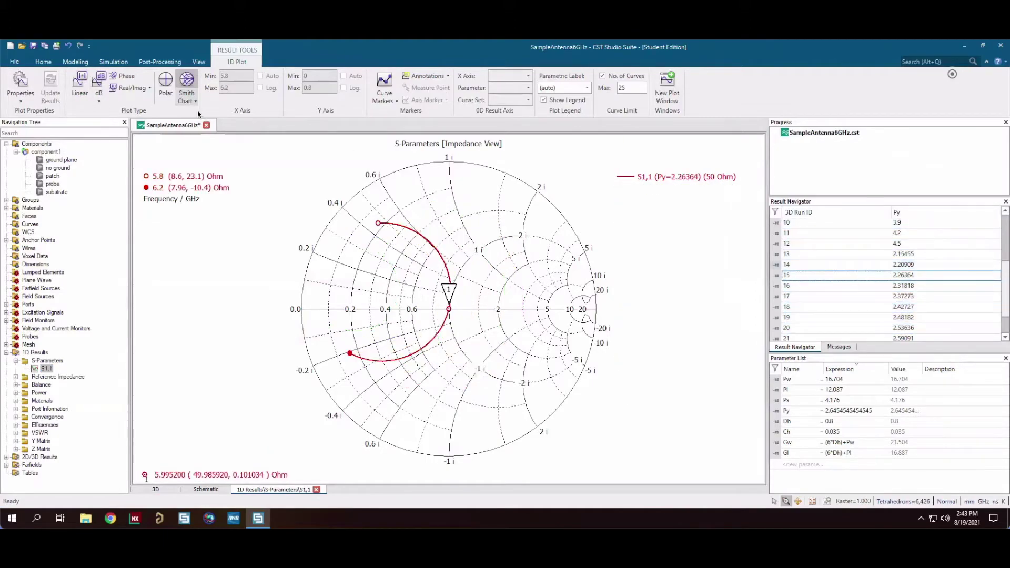
- Compare the S1,1 magnitude curves around Py=2.15455 and Py=2.20909 in linear scale and in dB
click(80, 85)
key(Up)
key(Up)
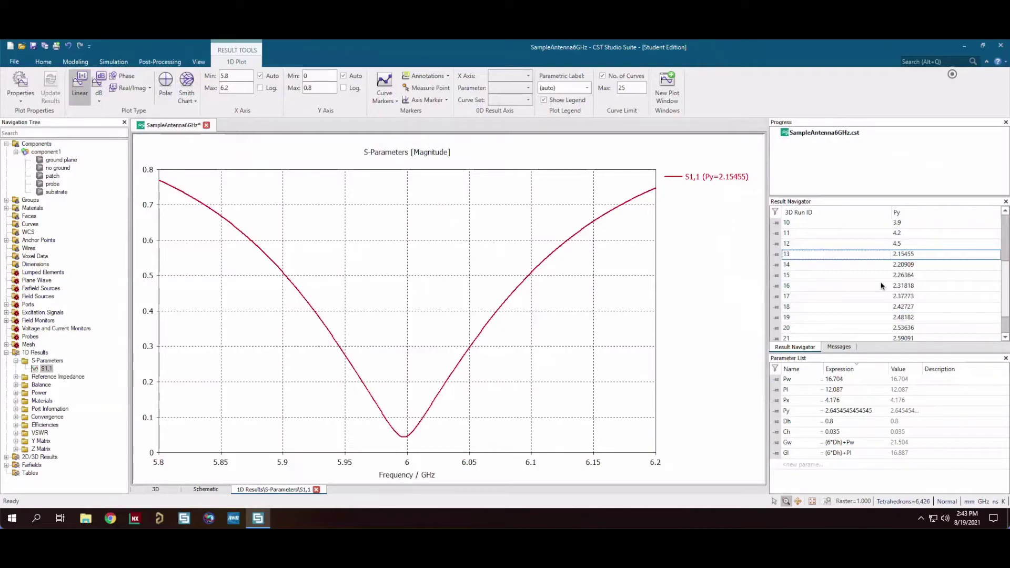
click(98, 84)
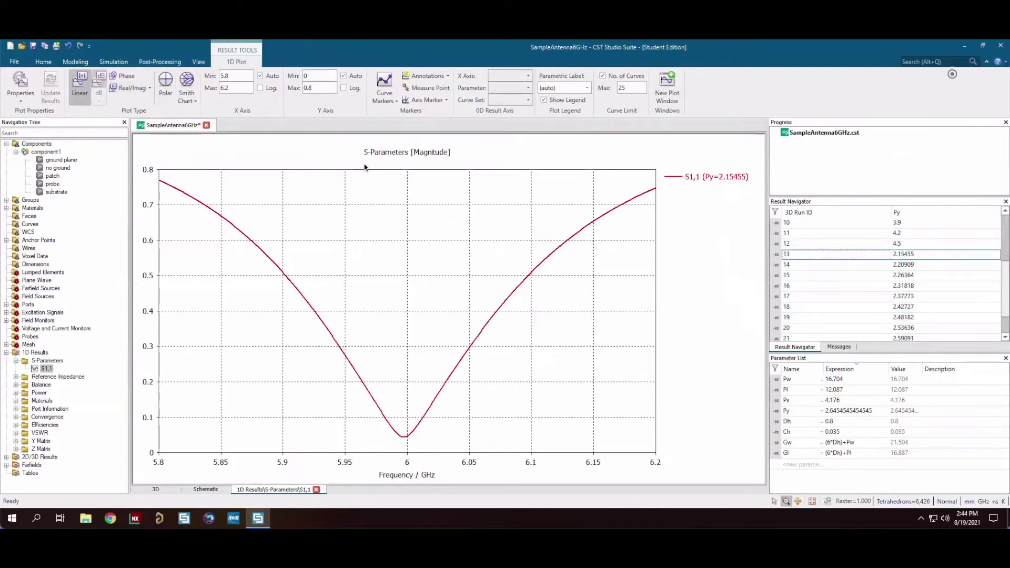
click(877, 277)
key(Up)
key(Up)
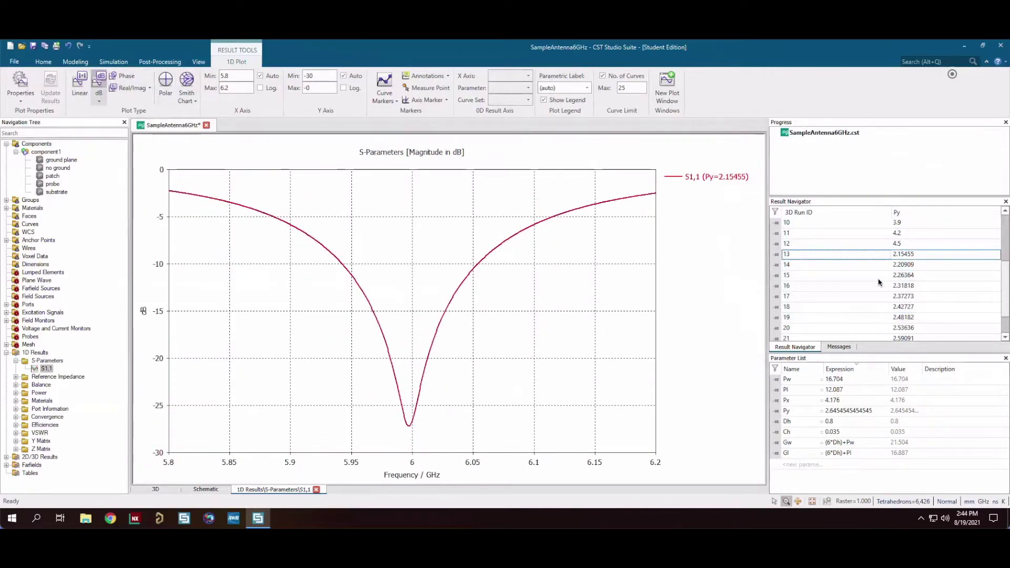
key(Down)
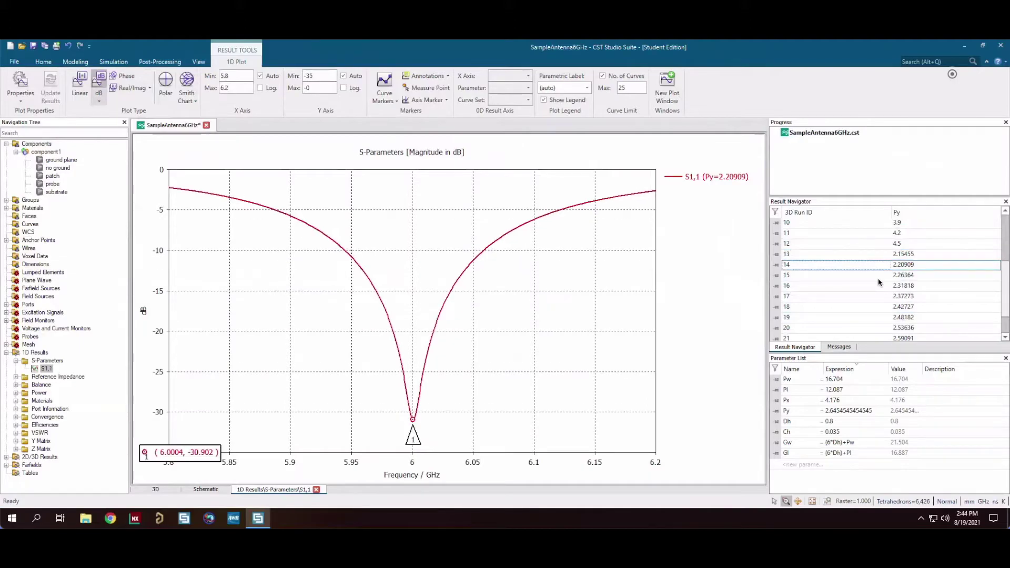
- Set the Py parameter to 2.20909 and update the antenna model in the 3D view
right_click(912, 270)
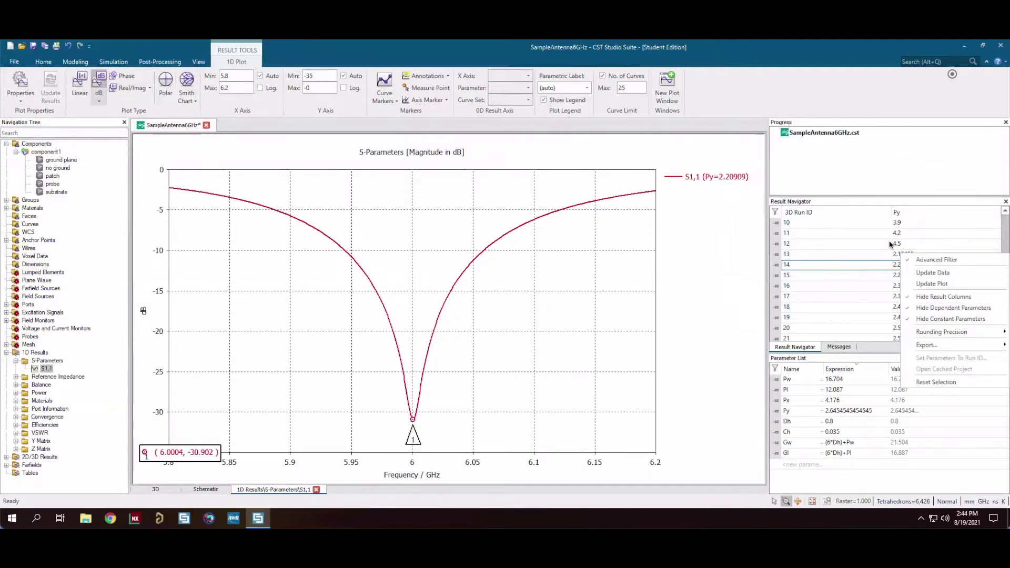
click(918, 309)
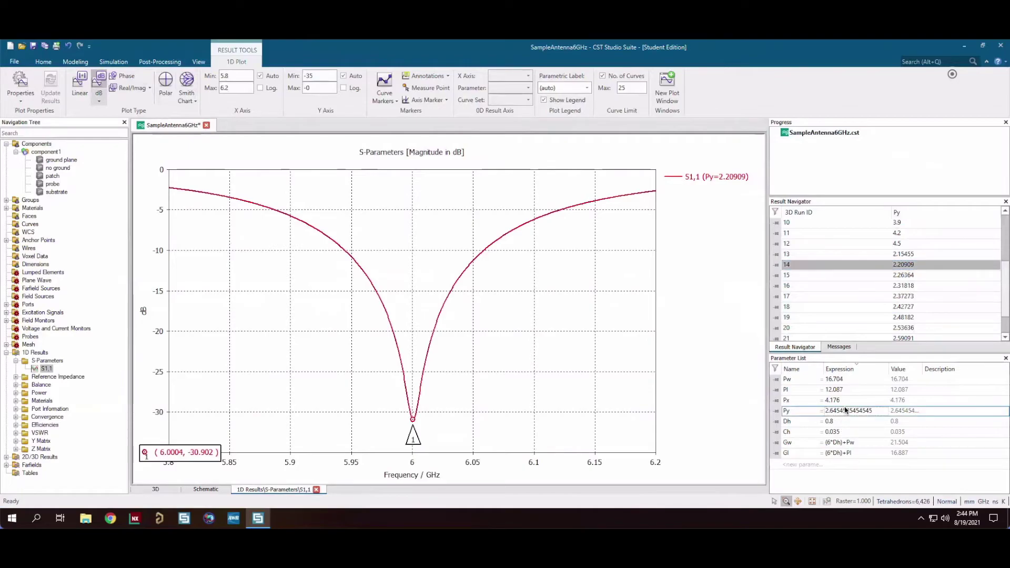
text(2.20909)
key(Return)
click(450, 328)
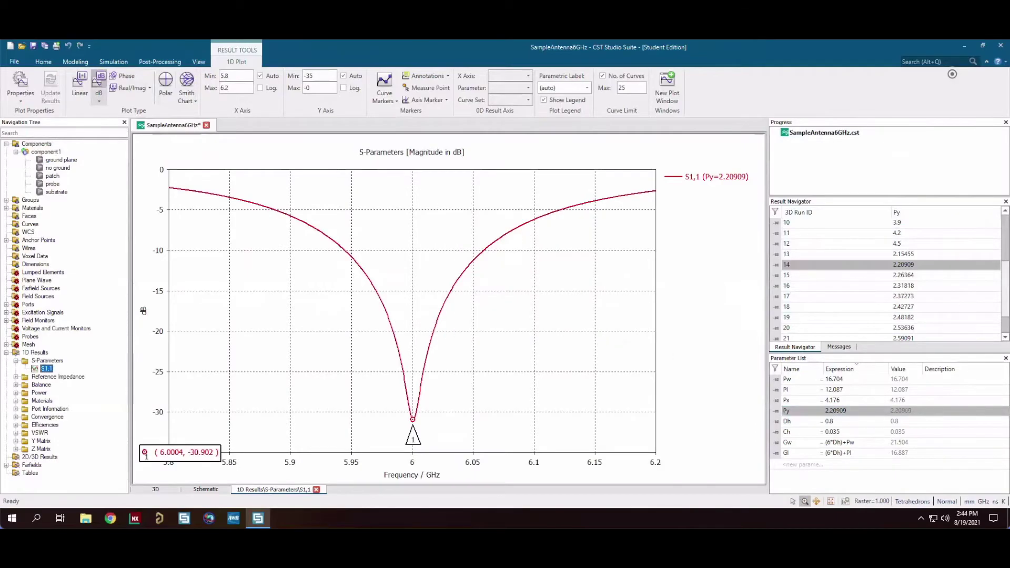
click(36, 144)
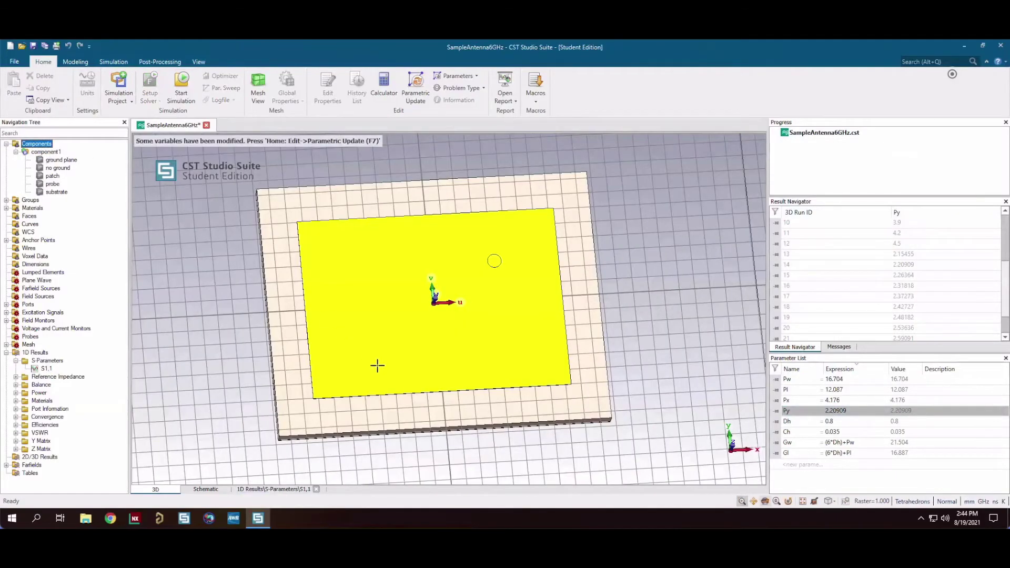
drag(437, 376, 484, 262)
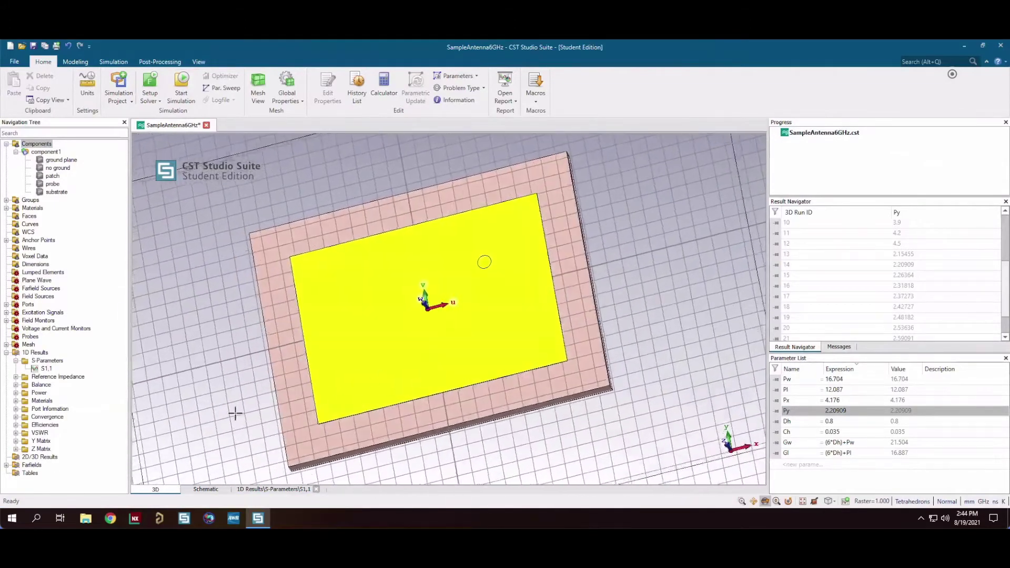
- Run the frequency domain solver with its existing settings and display the S1,1 curve of run 23 alone
click(150, 86)
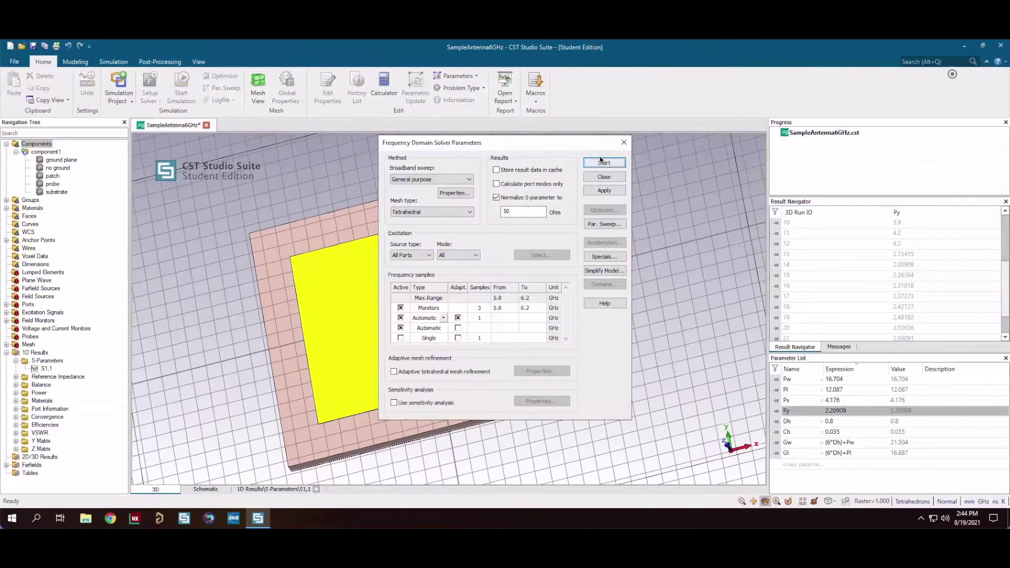
click(603, 164)
click(503, 299)
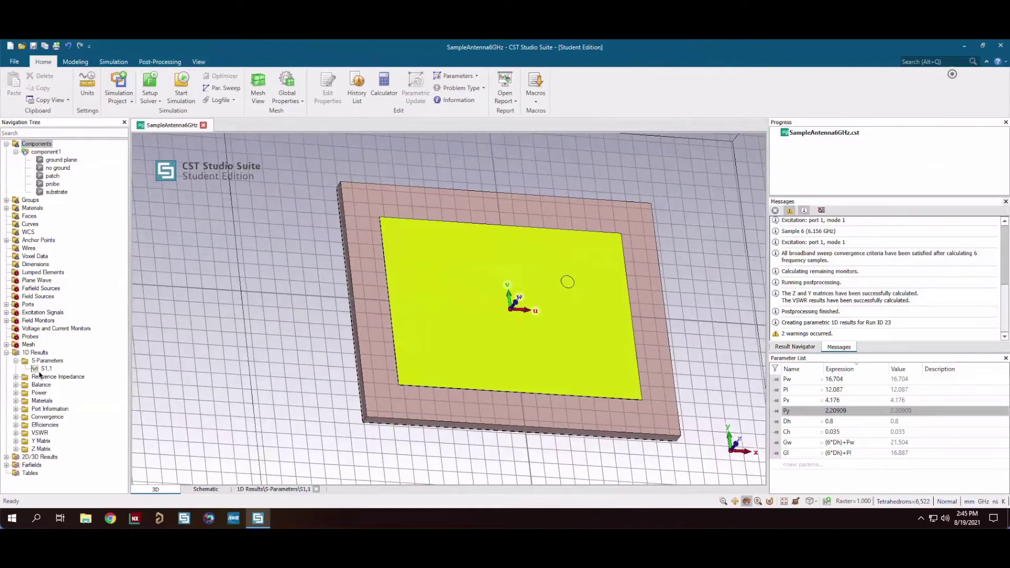
click(40, 370)
click(872, 325)
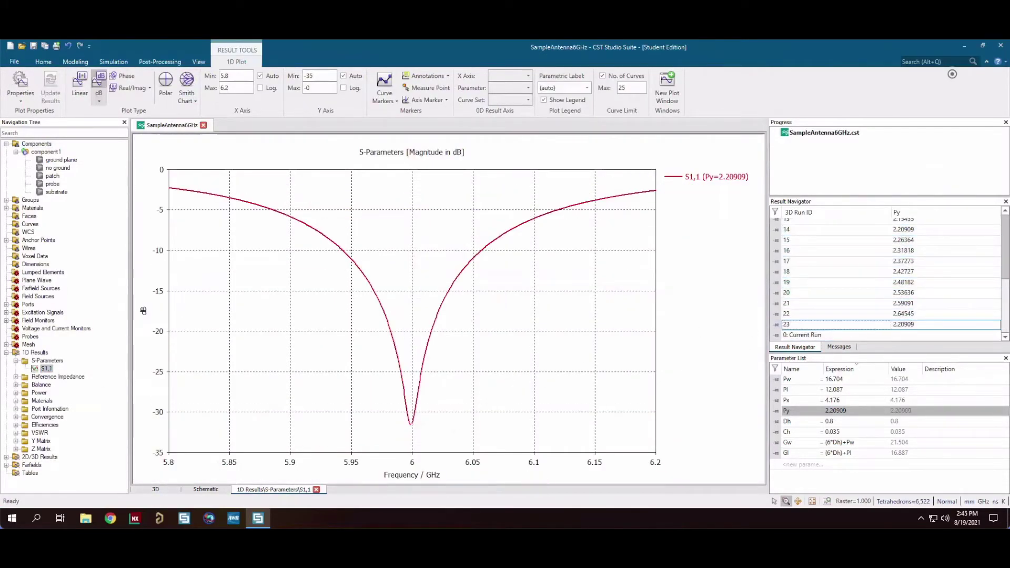
- Collapse the 1D results and open the 6 GHz farfield result as a polar plot
click(16, 361)
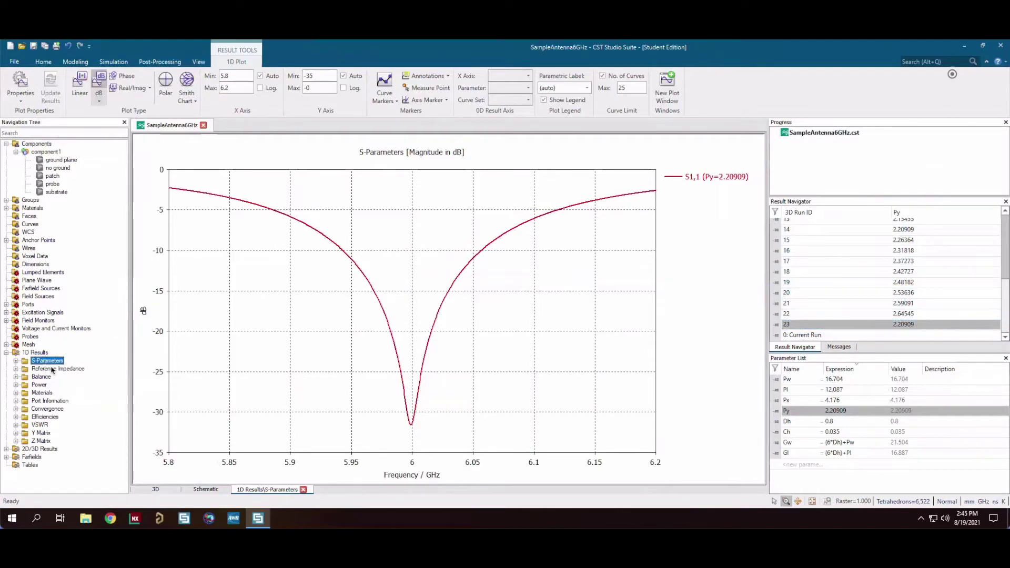
click(7, 352)
click(6, 368)
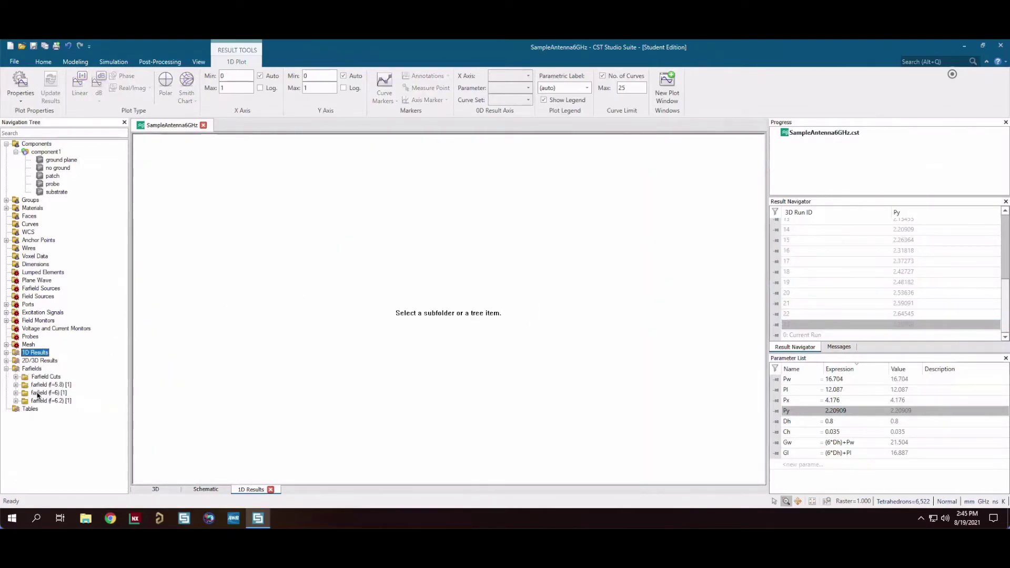
click(16, 393)
click(45, 394)
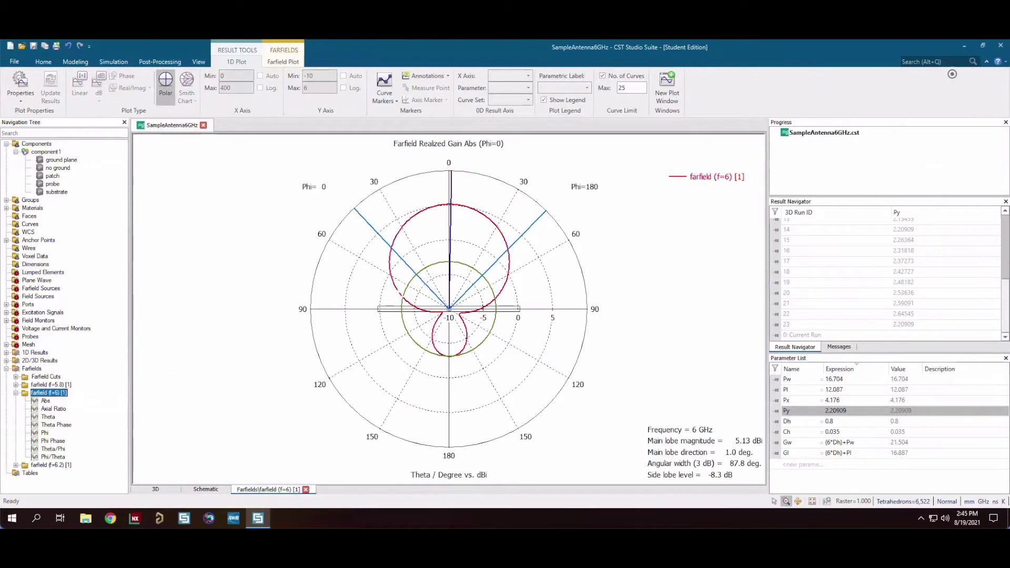
- Display the 6 GHz farfield as a 3D plot and inspect the radiation pattern from several angles
click(279, 62)
click(176, 82)
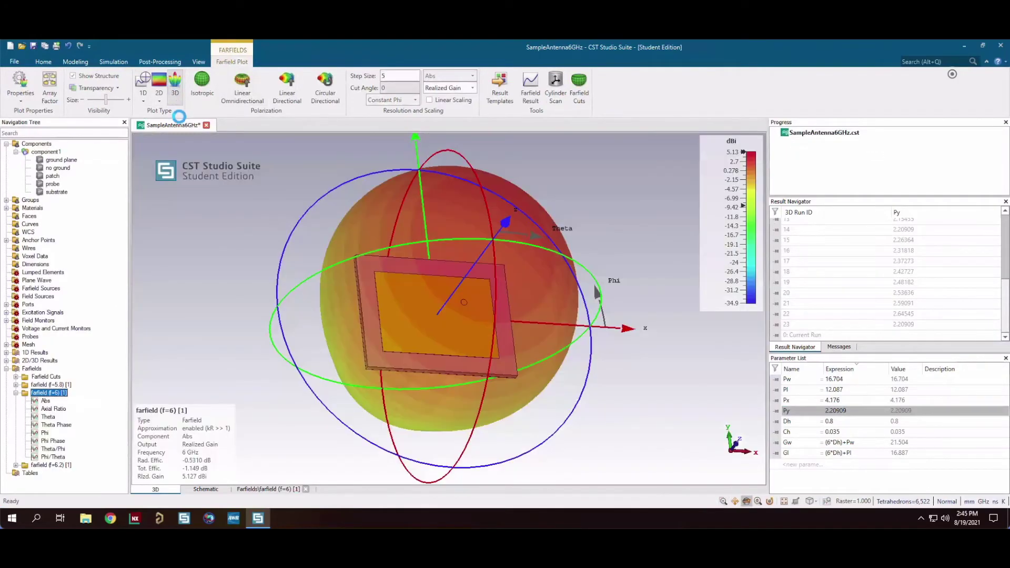
drag(526, 273, 408, 344)
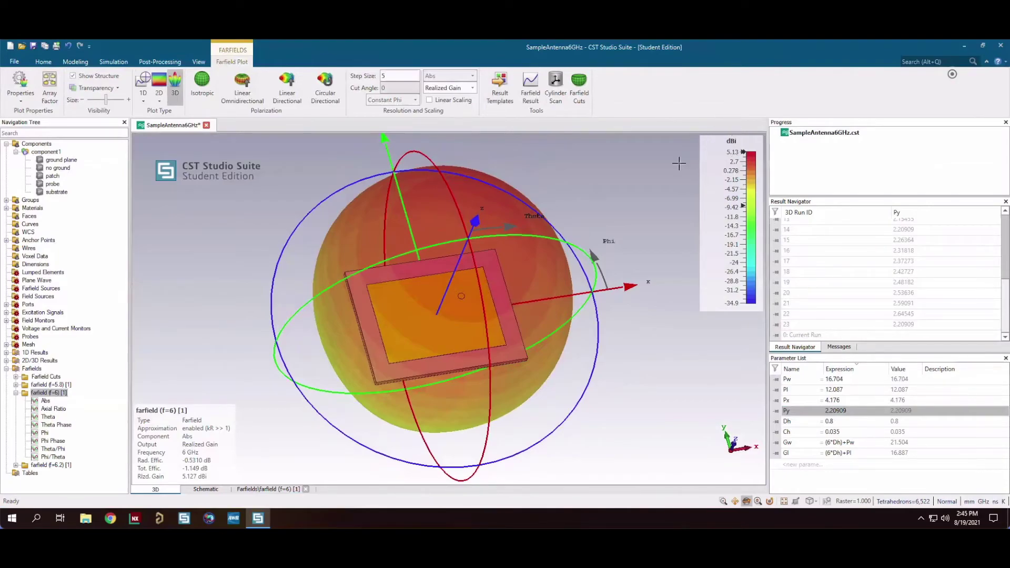
key(space)
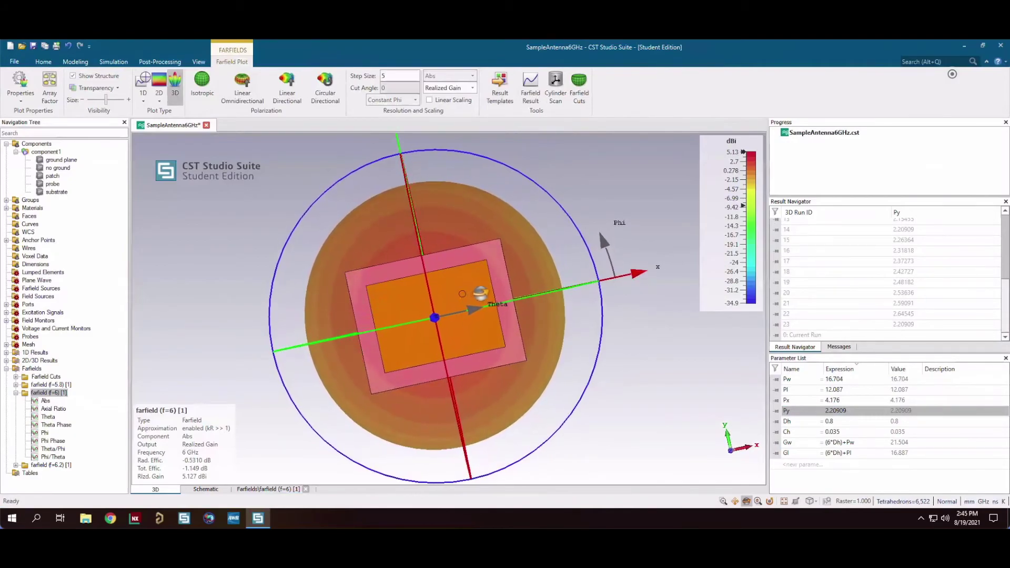
drag(481, 292, 363, 372)
- Open the 6 GHz farfield cut at Phi=0 and show only the pattern of run 23
click(16, 377)
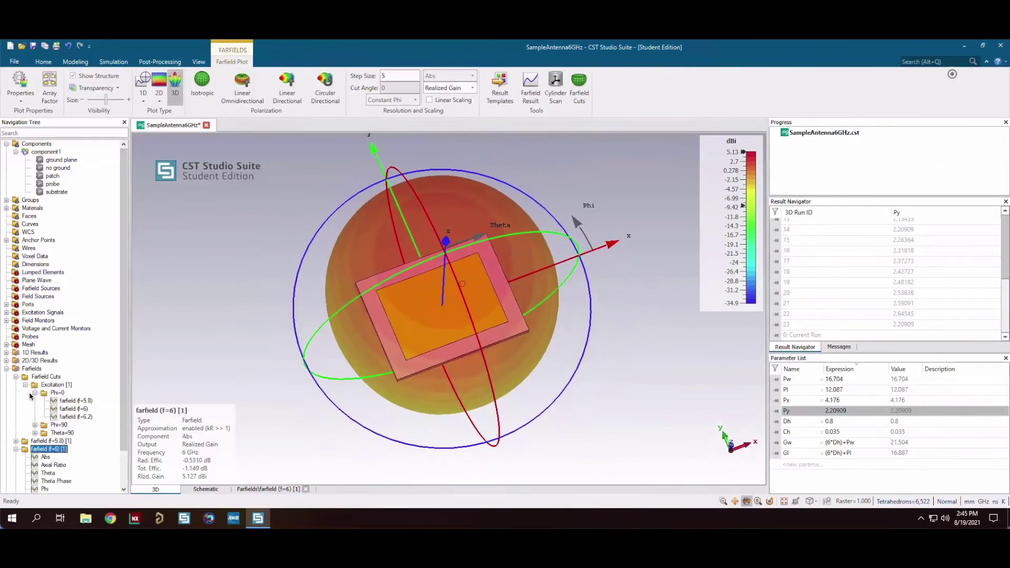
click(71, 409)
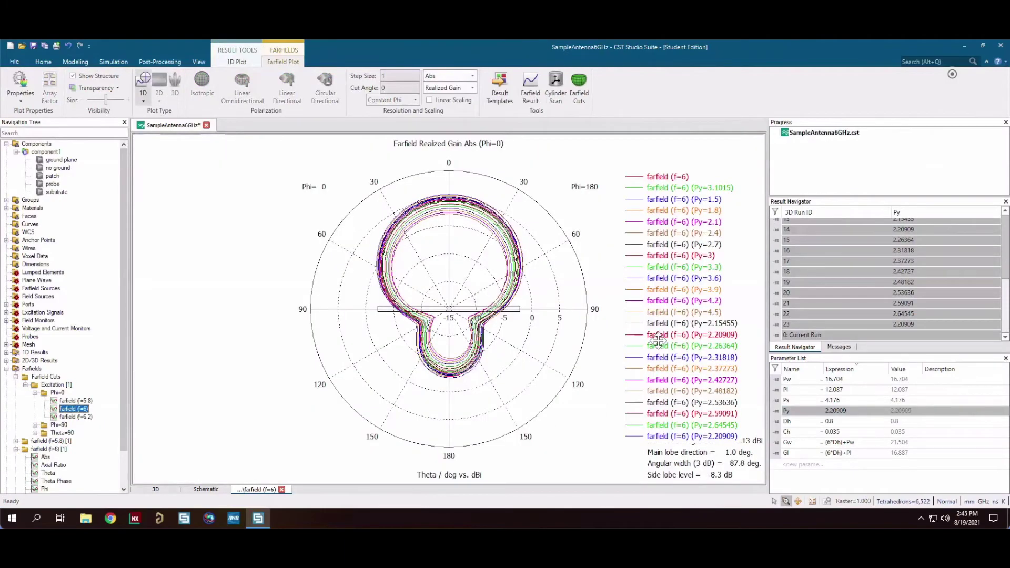
click(905, 326)
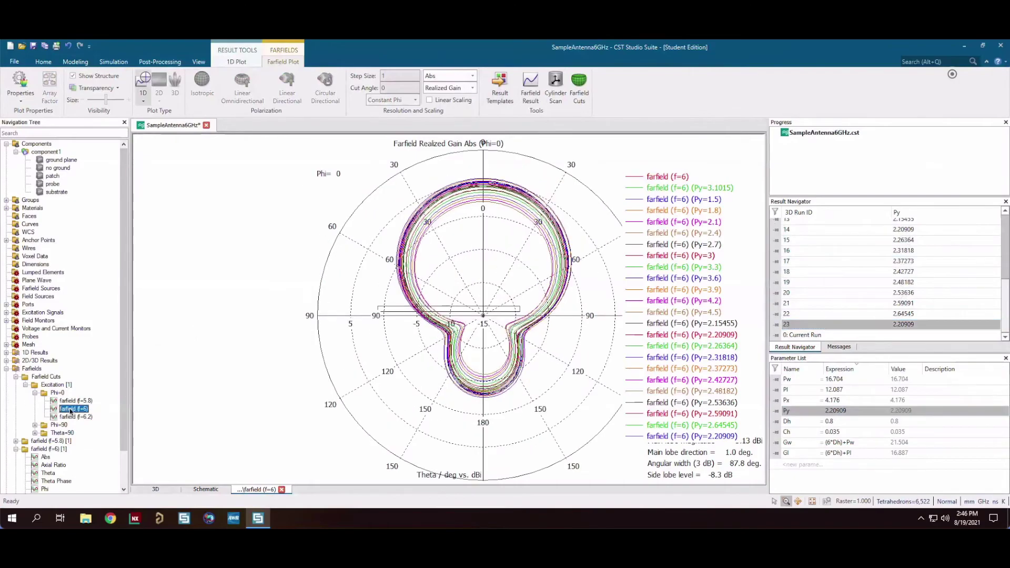
click(845, 283)
ctrl+click(846, 290)
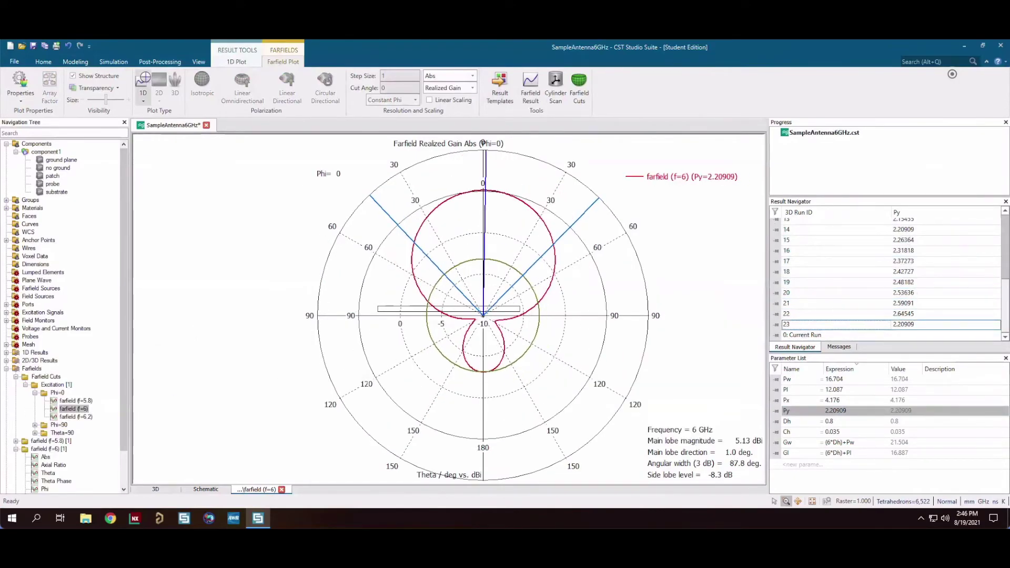
- Display the Phi=90 farfield cut at 6 GHz for all parametric runs
double_click(45, 393)
click(34, 401)
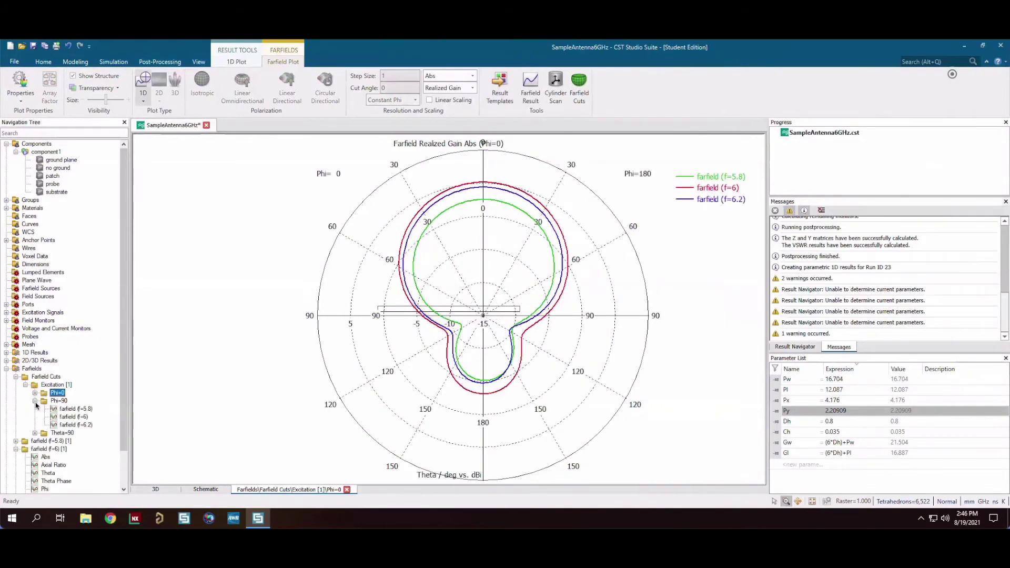
click(50, 417)
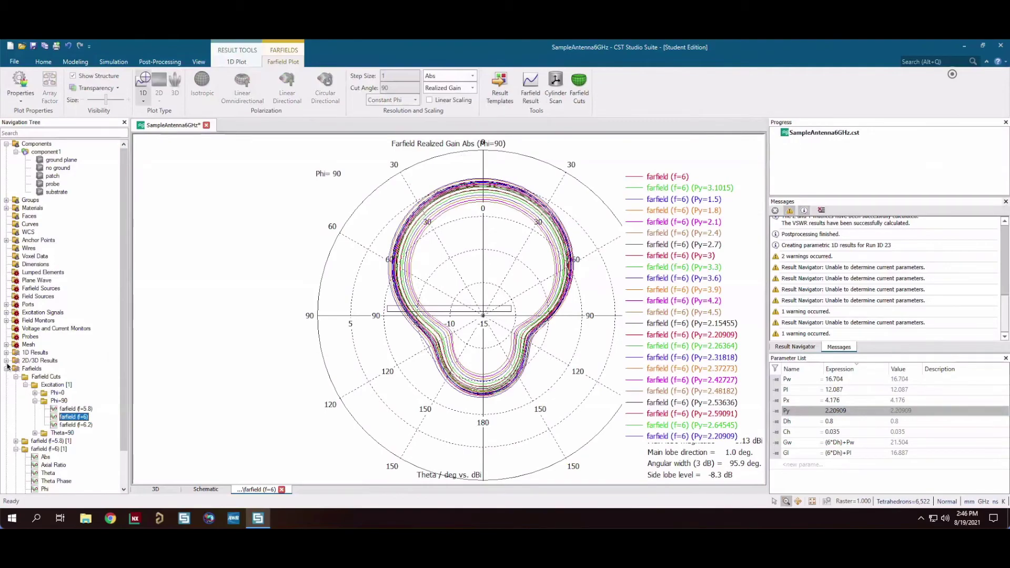
- Collapse the farfield results, open the 6 GHz surface current from the 2D/3D results and animate it
click(7, 360)
click(6, 361)
click(7, 369)
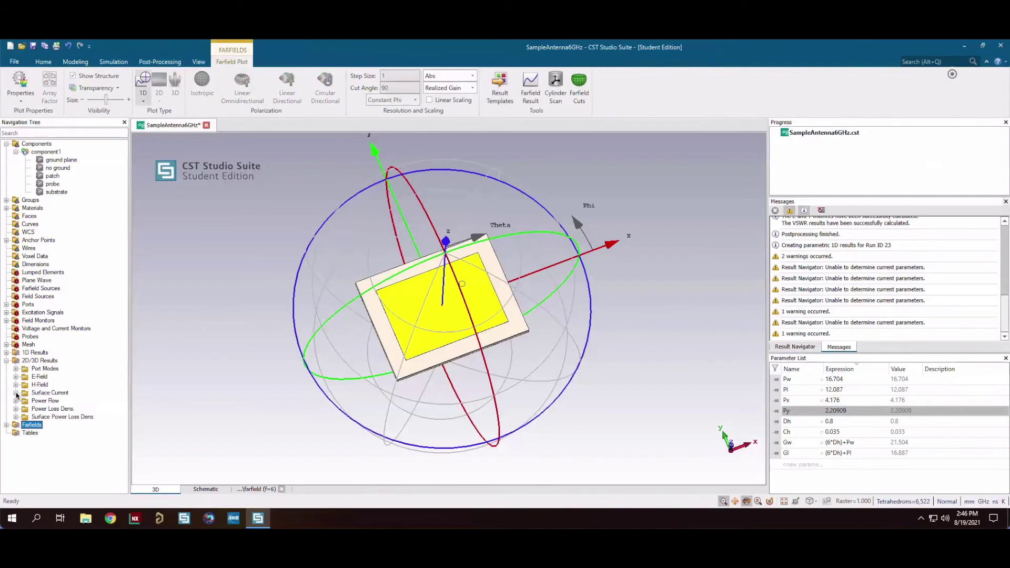
click(16, 393)
click(68, 409)
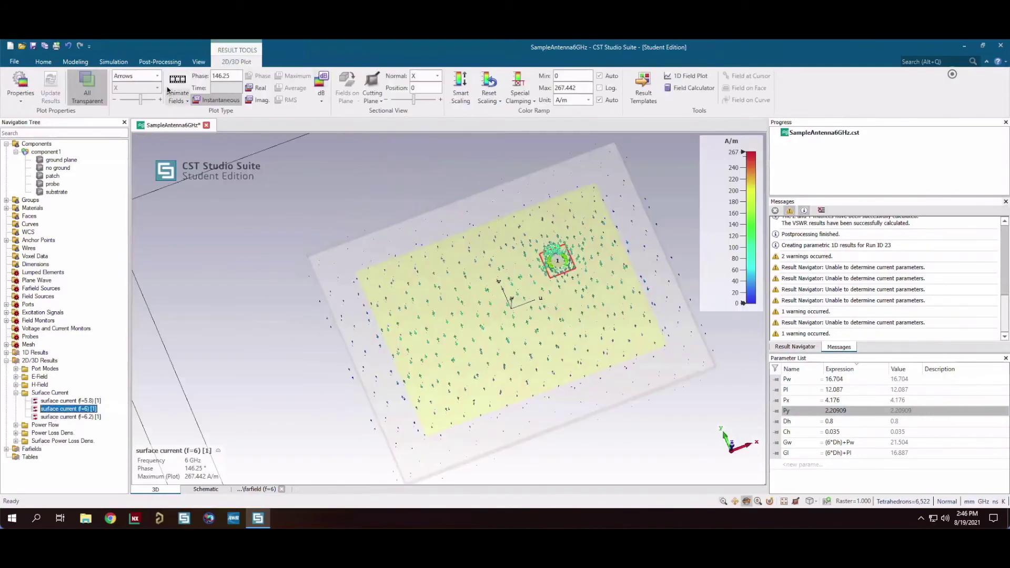
click(169, 90)
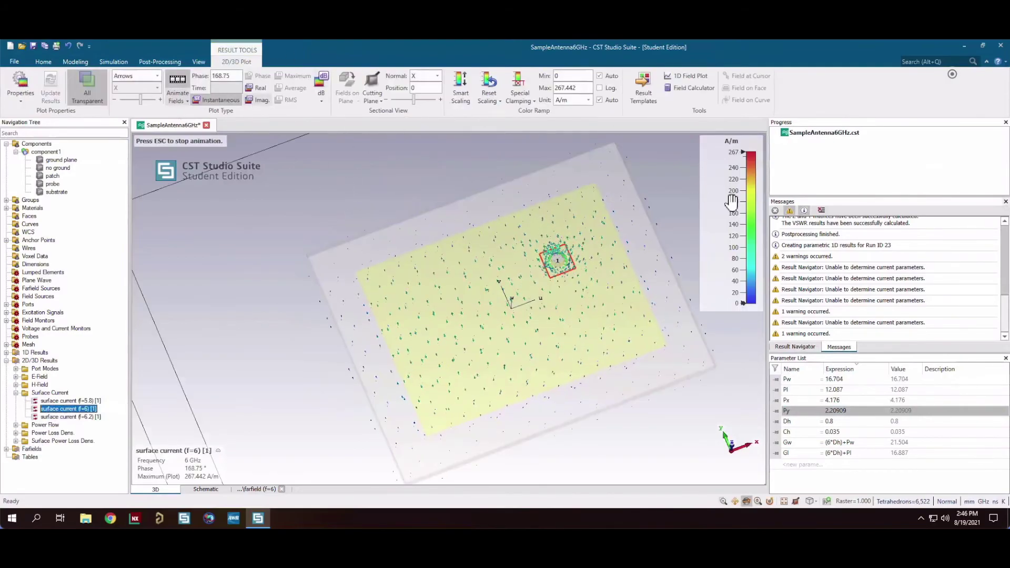
- Apply Smart Scaling to the animated surface current arrows, inspect the patch from a changed angle and adjust the colour ramp
click(461, 86)
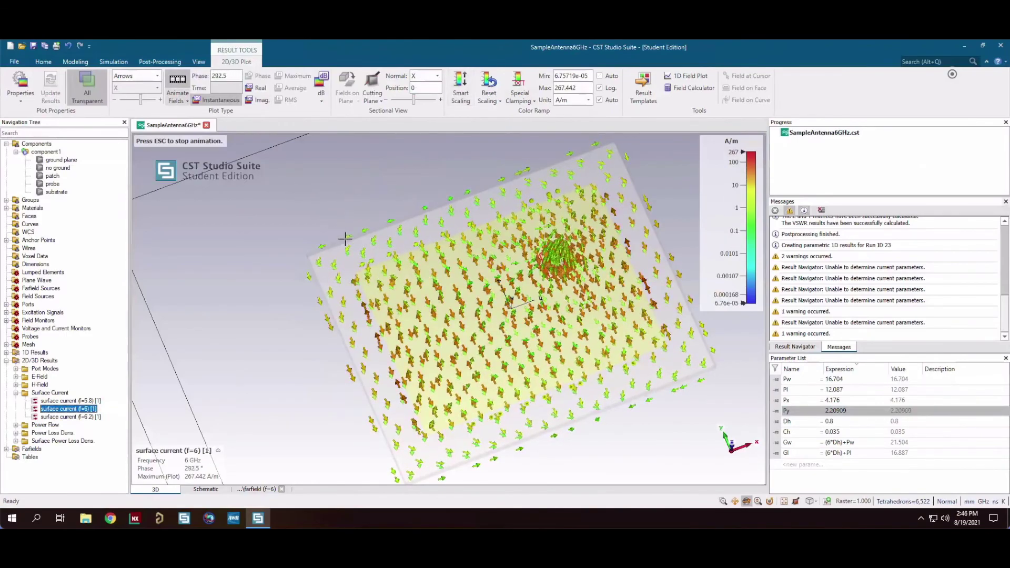
mouse_move(452, 389)
mouse_down()
mouse_move(475, 326)
mouse_move(459, 376)
mouse_up()
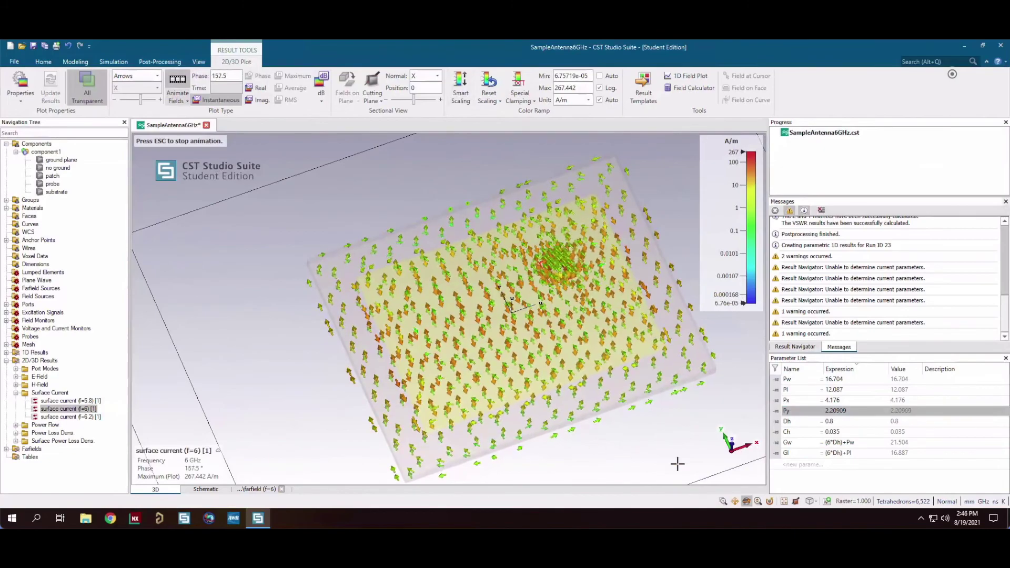
mouse_move(678, 463)
mouse_down()
mouse_move(679, 448)
mouse_move(470, 371)
mouse_up()
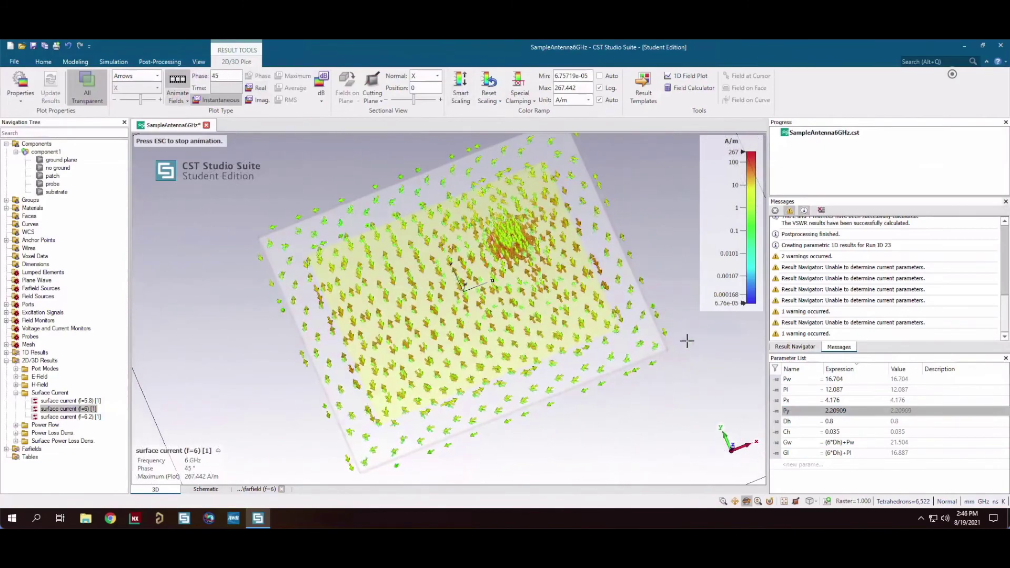
drag(727, 183, 727, 178)
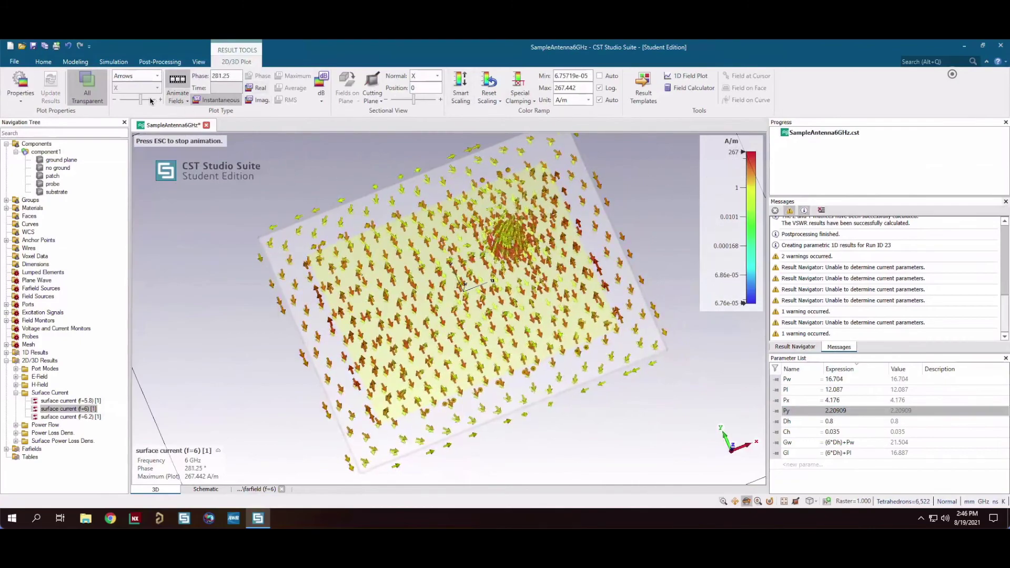
- Try the Isosurface display, switch the surface current plot to Contour and inspect the animated patch from an oblique angle
click(145, 76)
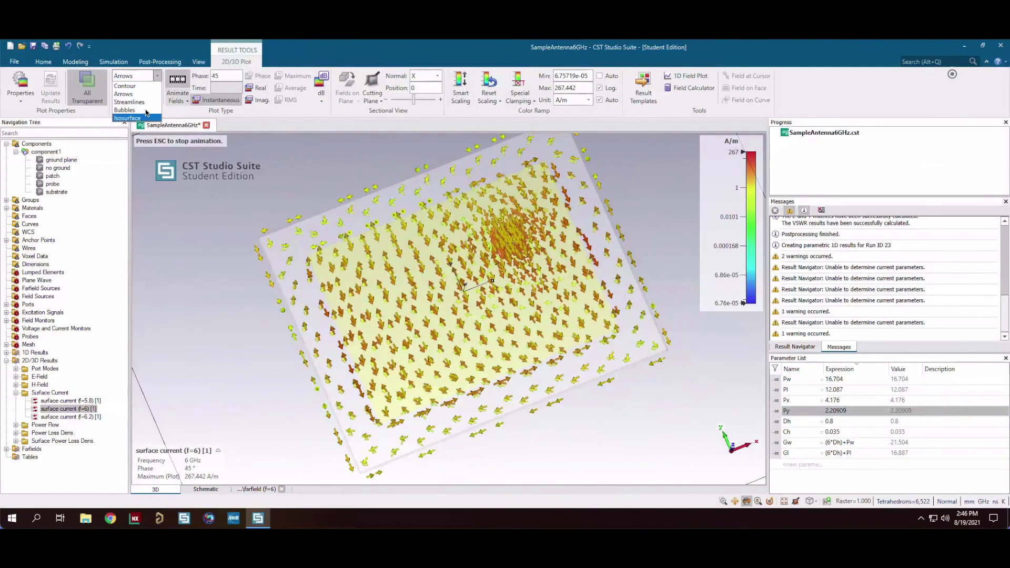
click(134, 118)
click(145, 76)
click(147, 86)
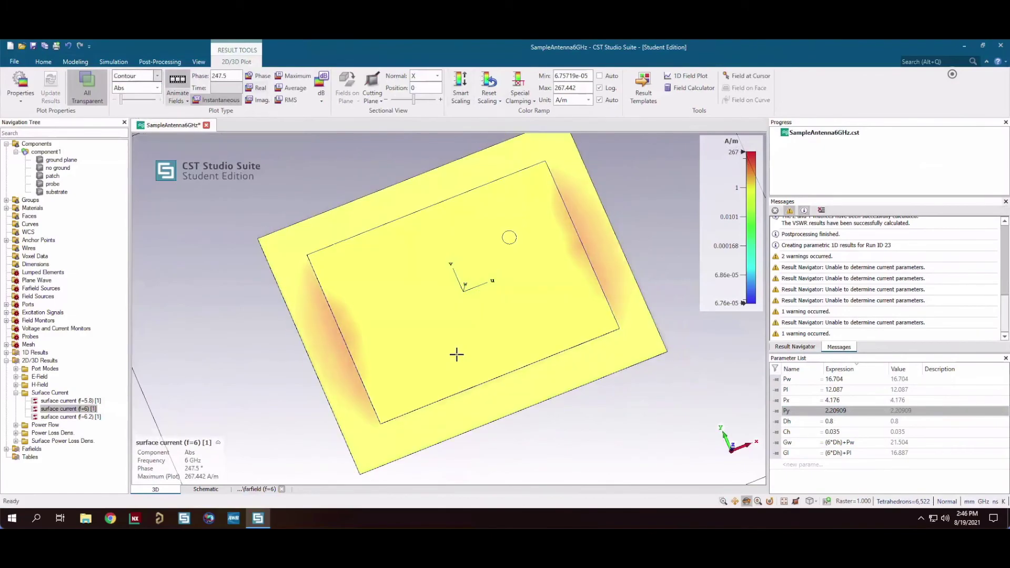
drag(454, 371, 543, 347)
drag(624, 430, 660, 409)
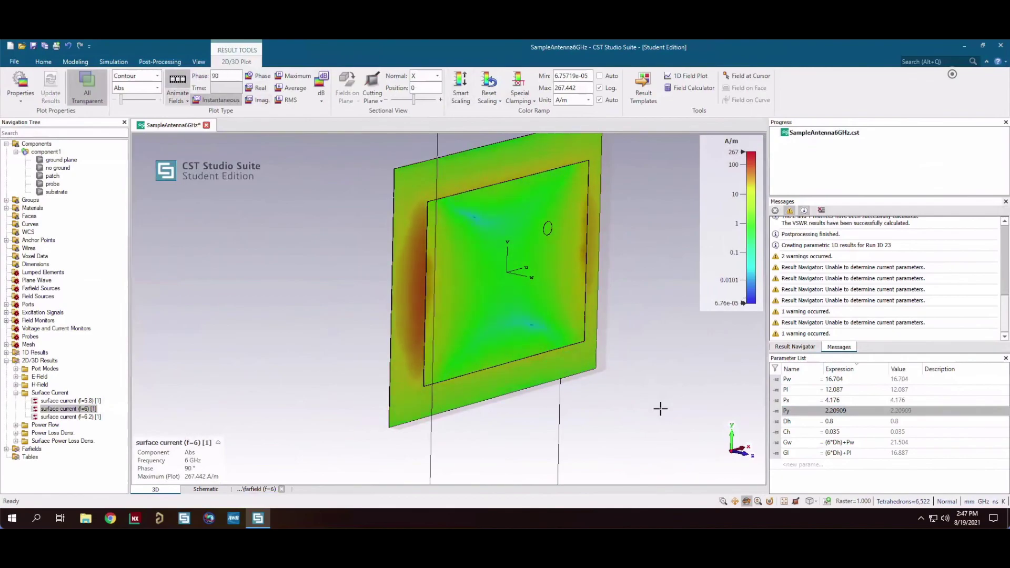